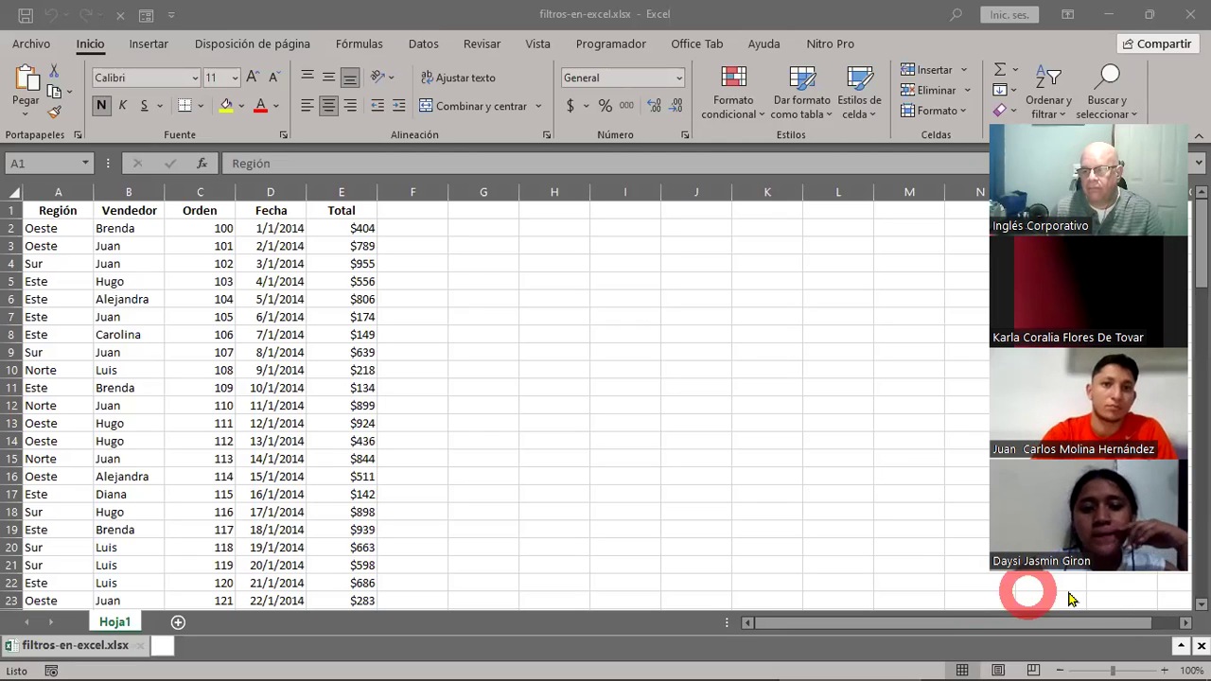
Zoom the filtros-en-excel.xlsx sales table to about 140%
{"action": "left_click", "coordinate": [1166, 661]}
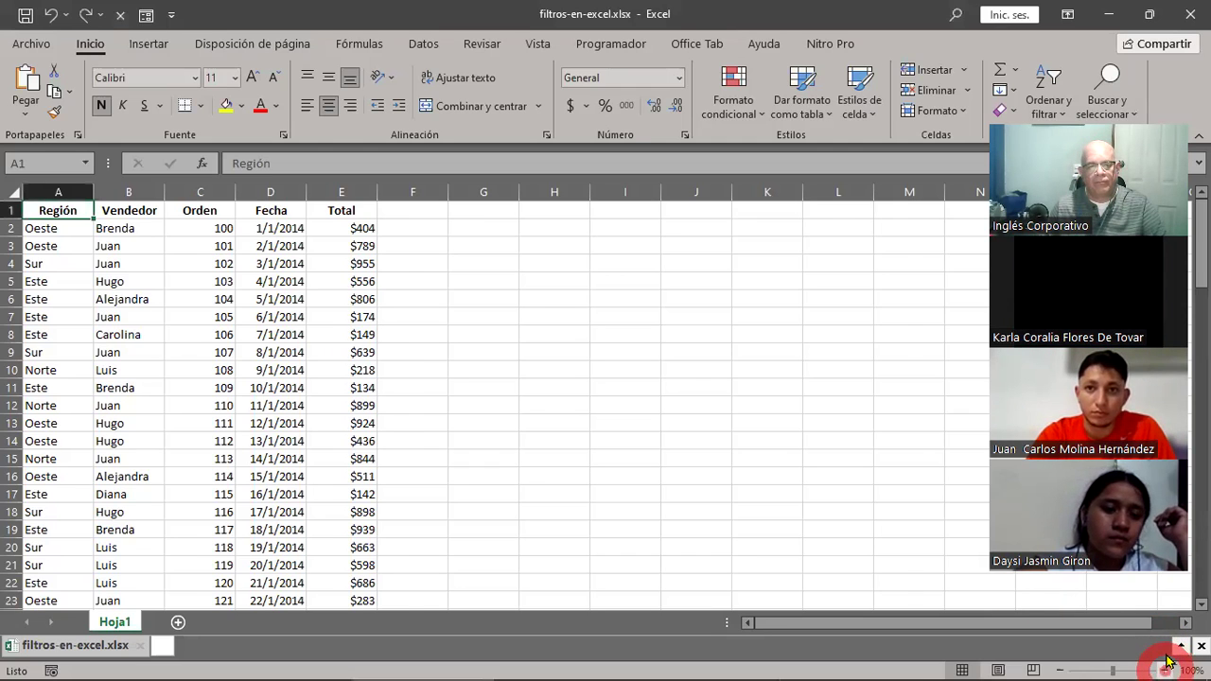
{"action": "left_click", "coordinate": [1173, 670]}
{"action": "left_click", "coordinate": [1172, 670]}
{"action": "left_click", "coordinate": [1173, 669]}
{"action": "left_click", "coordinate": [1173, 670]}
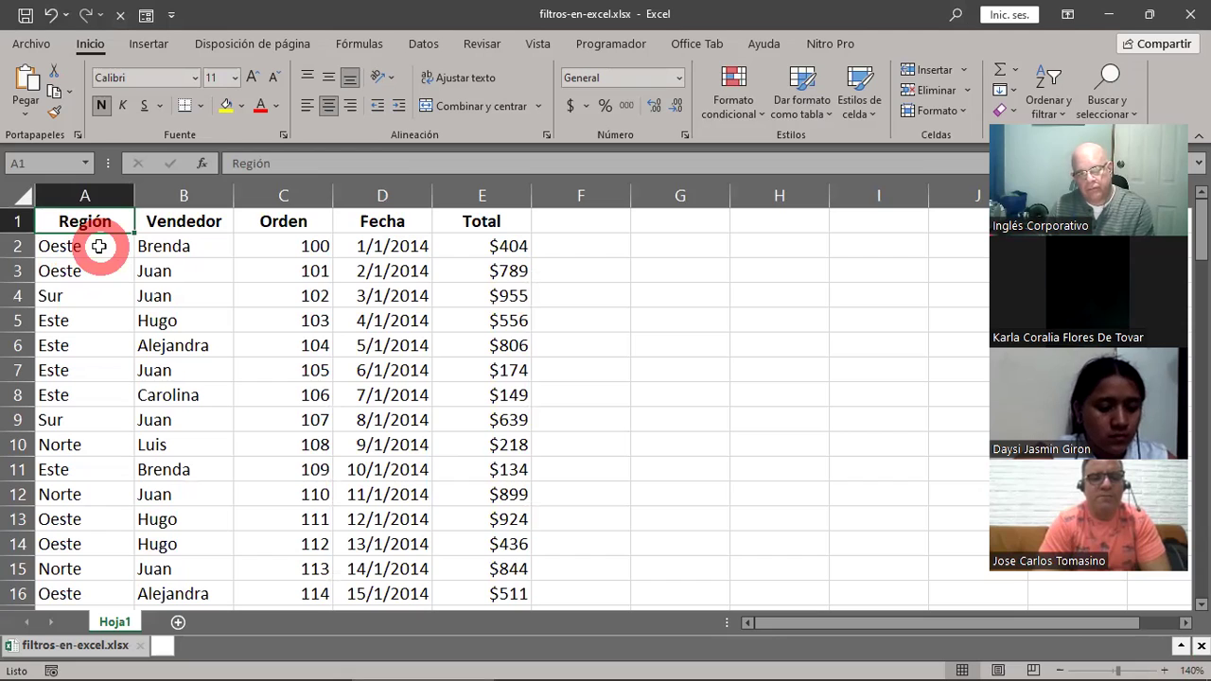
{"action": "left_click", "coordinate": [98, 246]}
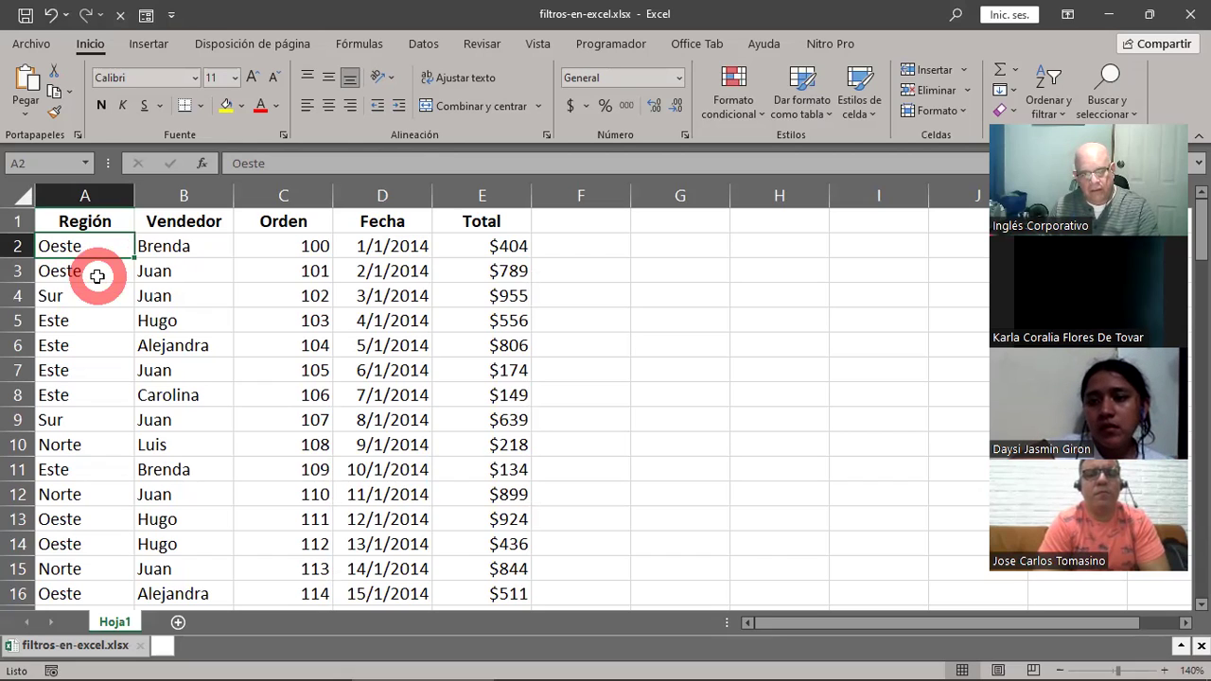
{"action": "left_click", "coordinate": [183, 245]}
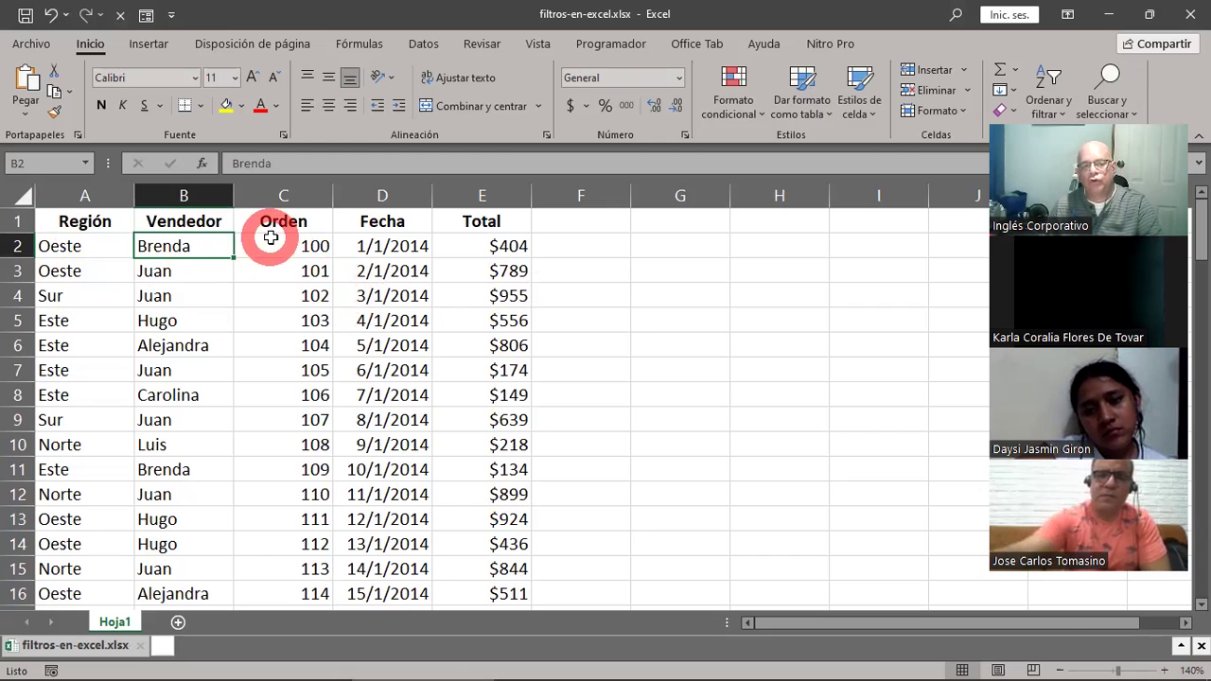
{"action": "left_click_drag", "start_coordinate": [282, 227], "coordinate": [297, 511]}
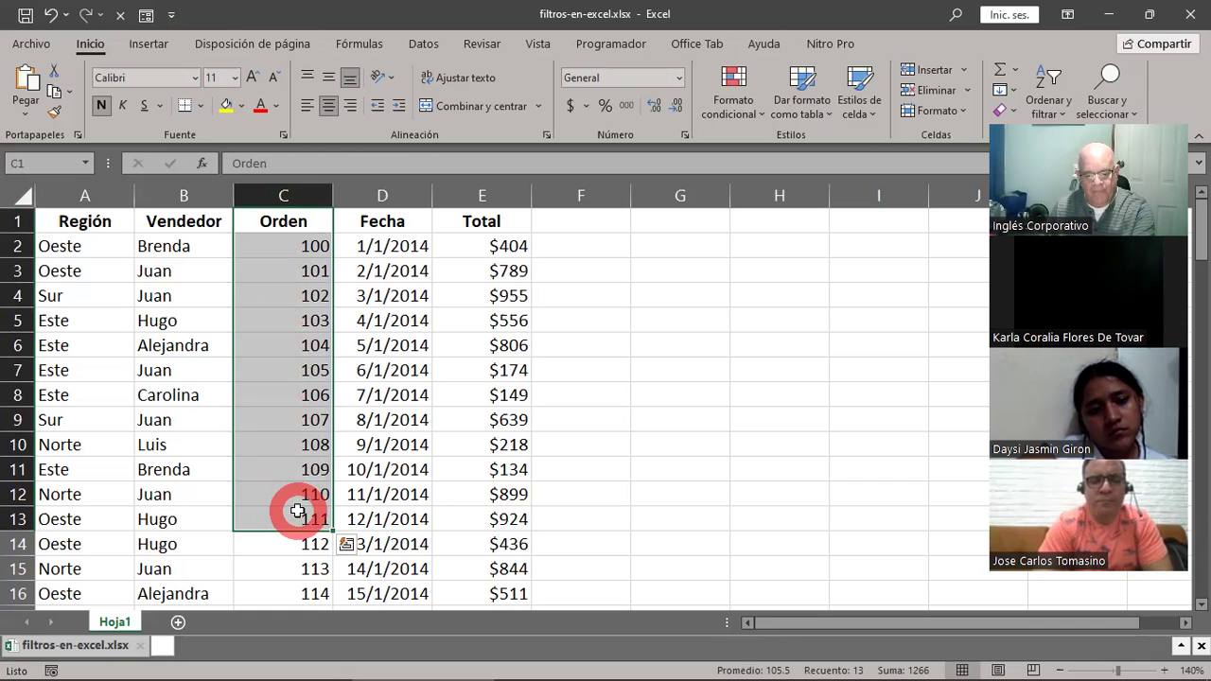
{"action": "left_click_drag", "start_coordinate": [376, 219], "coordinate": [382, 469]}
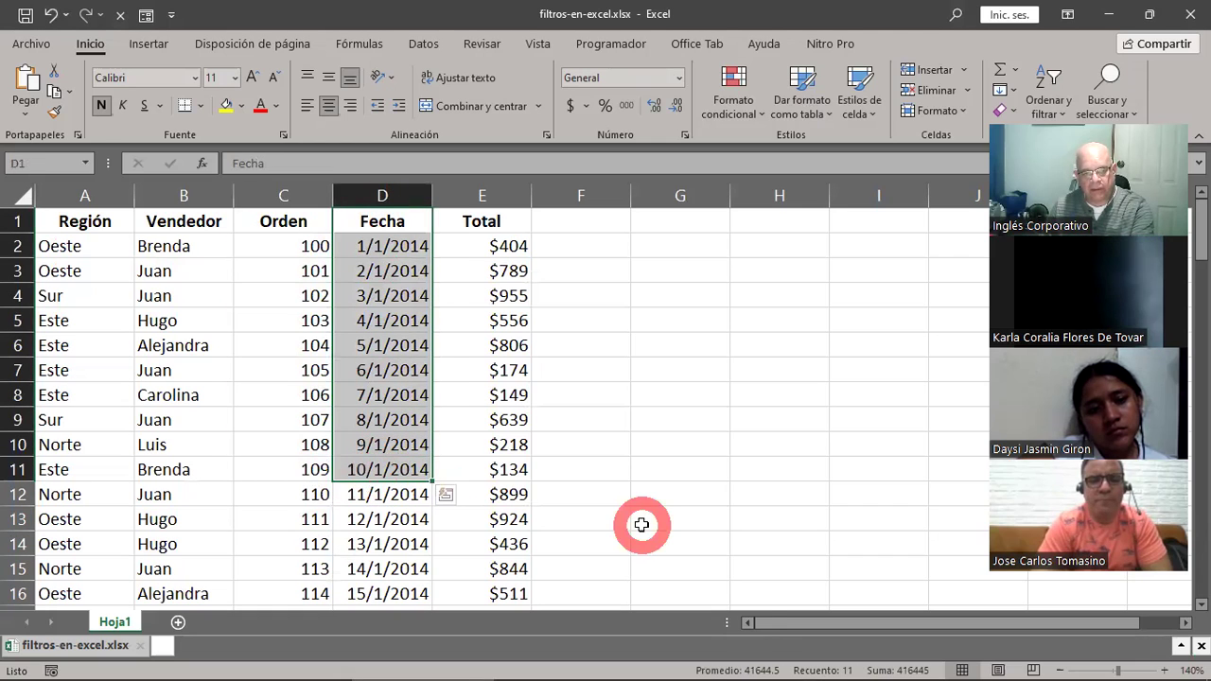
{"action": "left_click_drag", "start_coordinate": [480, 220], "coordinate": [487, 523]}
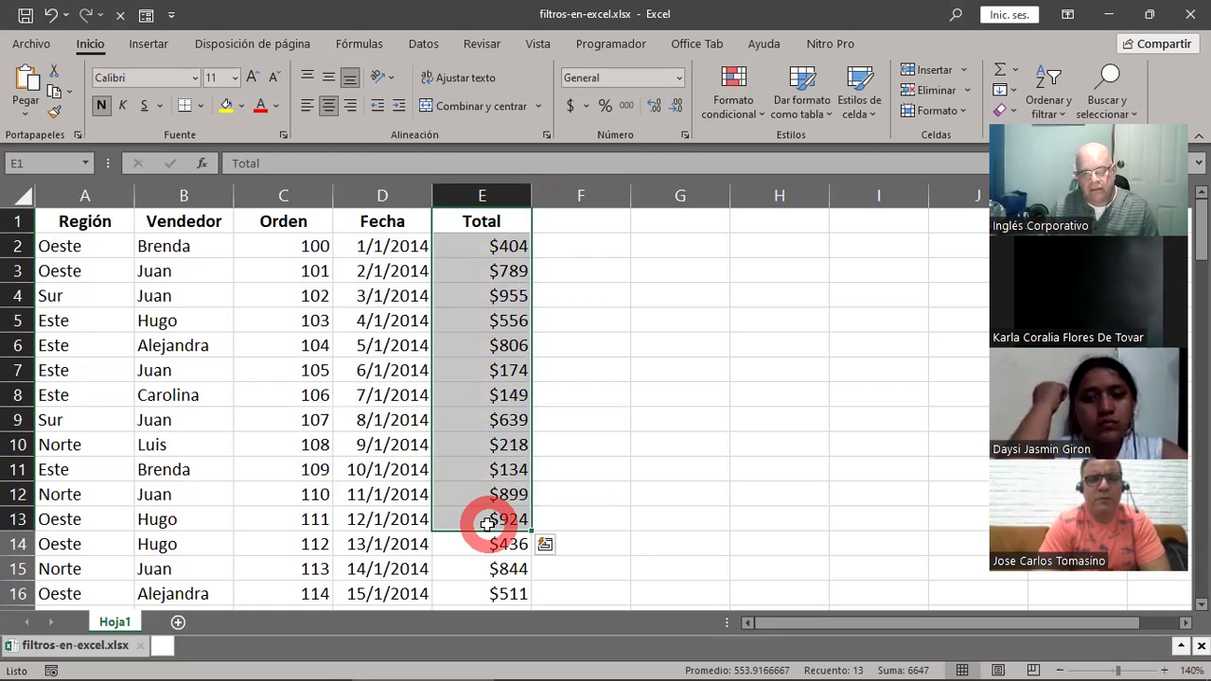
{"action": "scroll", "coordinate": [501, 451], "scroll_direction": "down", "scroll_amount": 1}
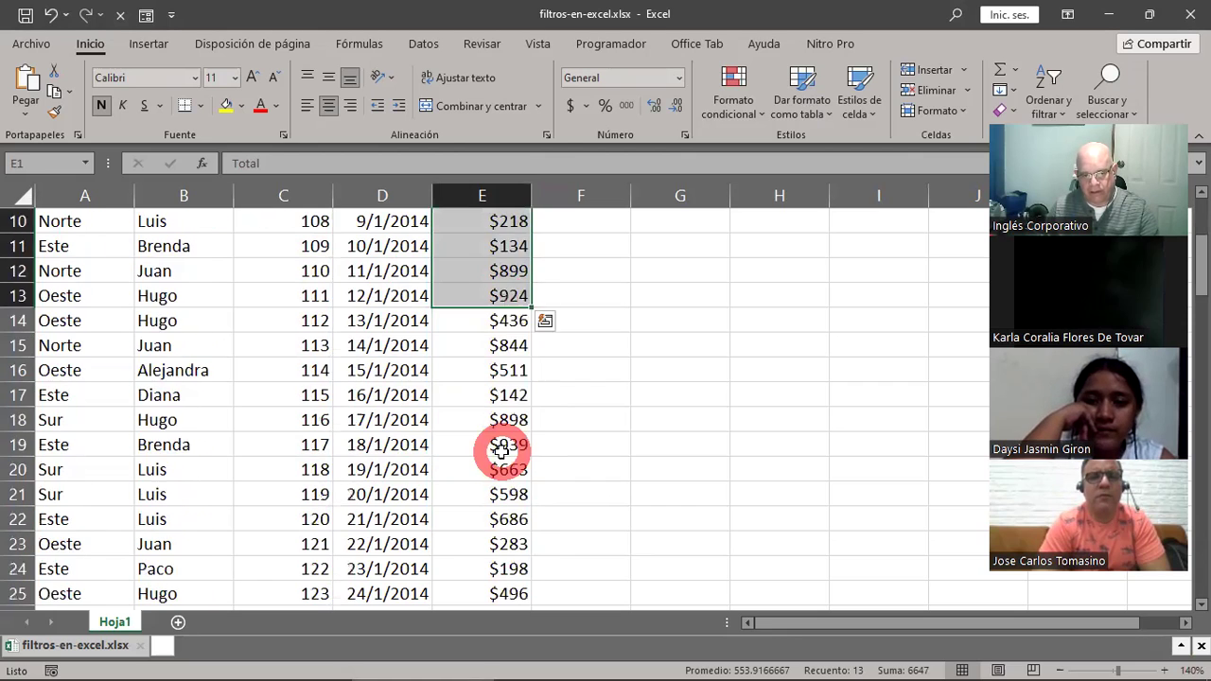
{"action": "scroll", "coordinate": [501, 451], "scroll_direction": "down", "scroll_amount": 1}
{"action": "scroll", "coordinate": [501, 452], "scroll_direction": "down", "scroll_amount": 1}
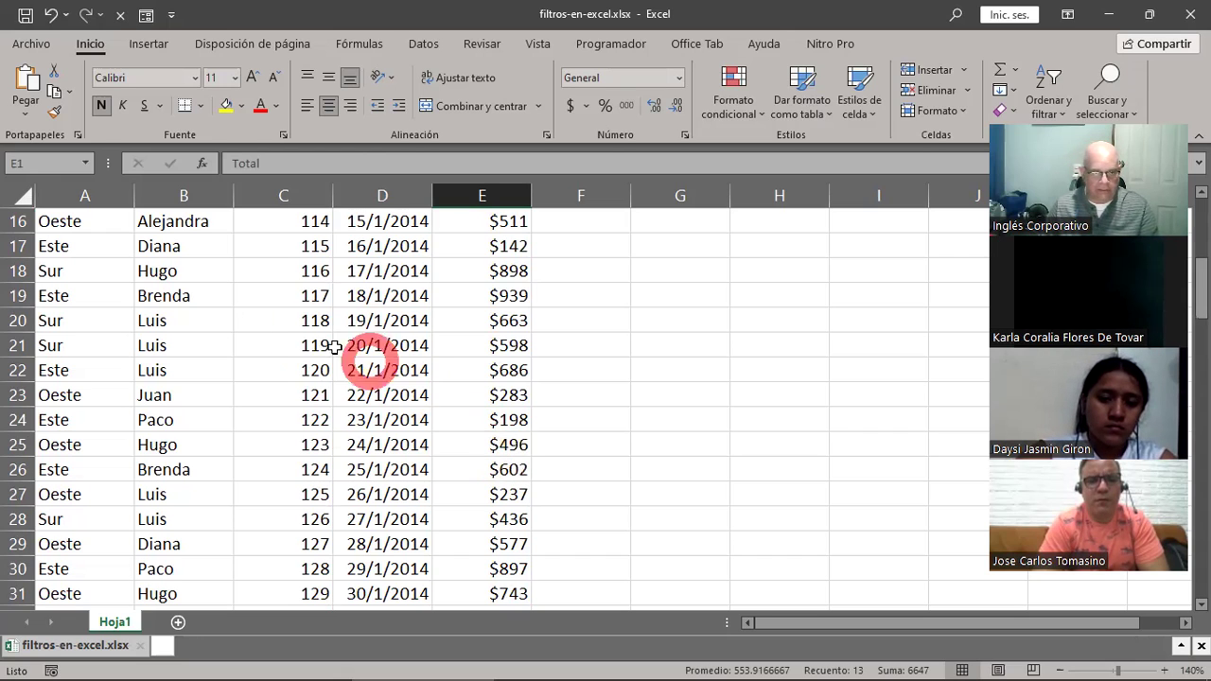
{"action": "left_click_drag", "start_coordinate": [179, 295], "coordinate": [452, 520]}
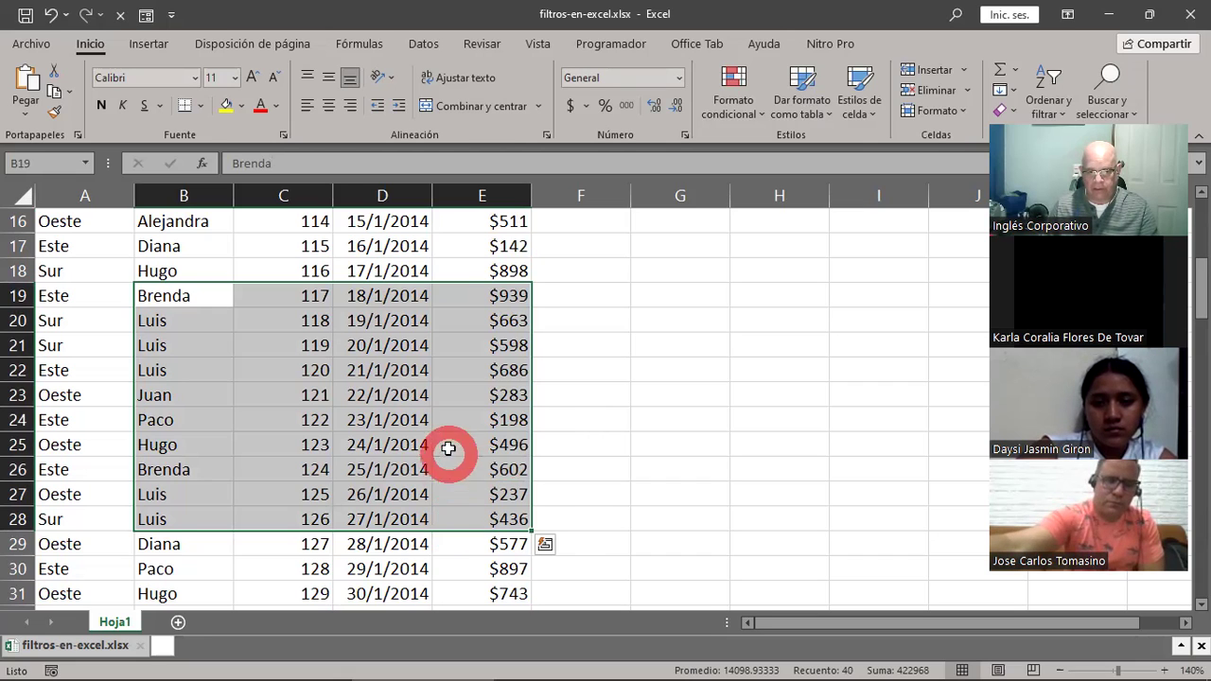
{"action": "left_click", "coordinate": [385, 375]}
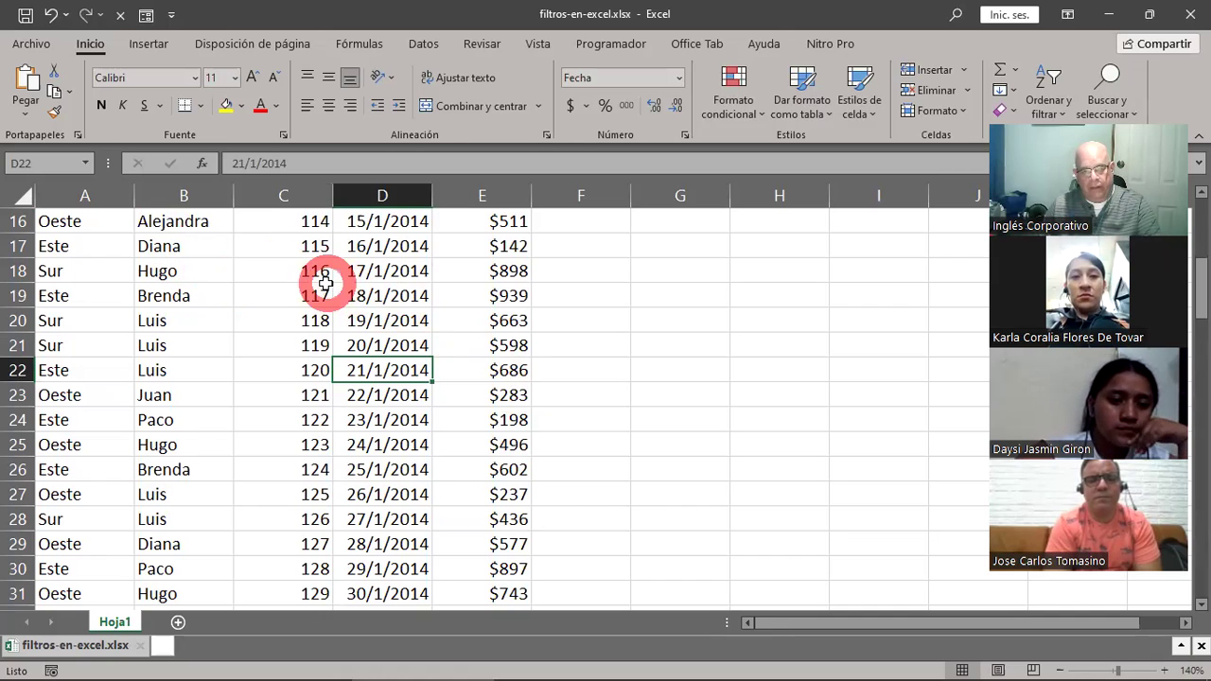
{"action": "scroll", "coordinate": [329, 284], "scroll_direction": "up", "scroll_amount": 3}
{"action": "scroll", "coordinate": [330, 284], "scroll_direction": "up", "scroll_amount": 2}
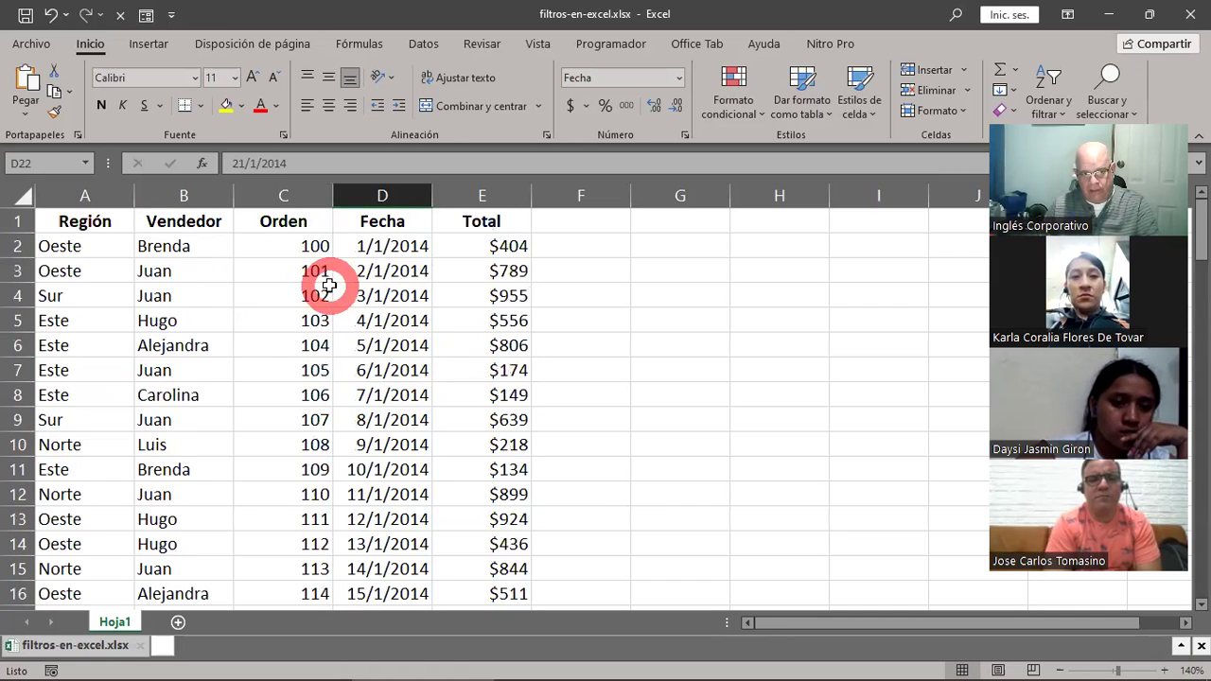
Select cell C6 in the sales table and show the Datos tab's sort and filter commands
{"action": "left_click", "coordinate": [276, 349]}
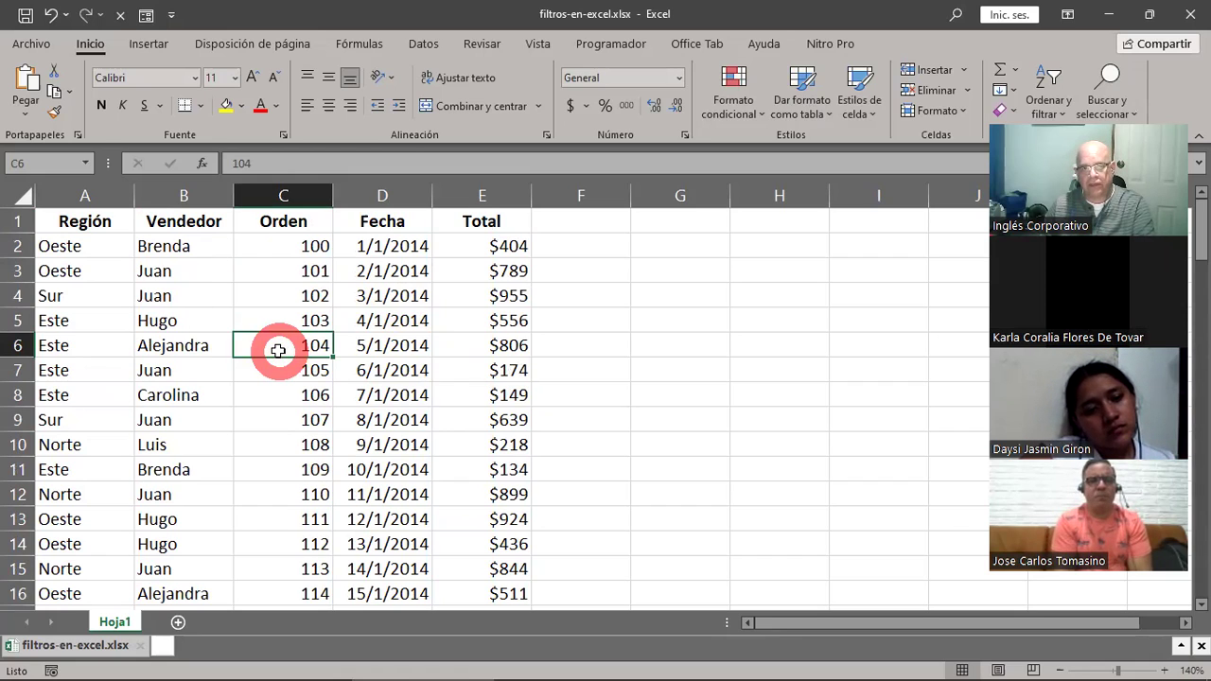
{"action": "left_click", "coordinate": [436, 45]}
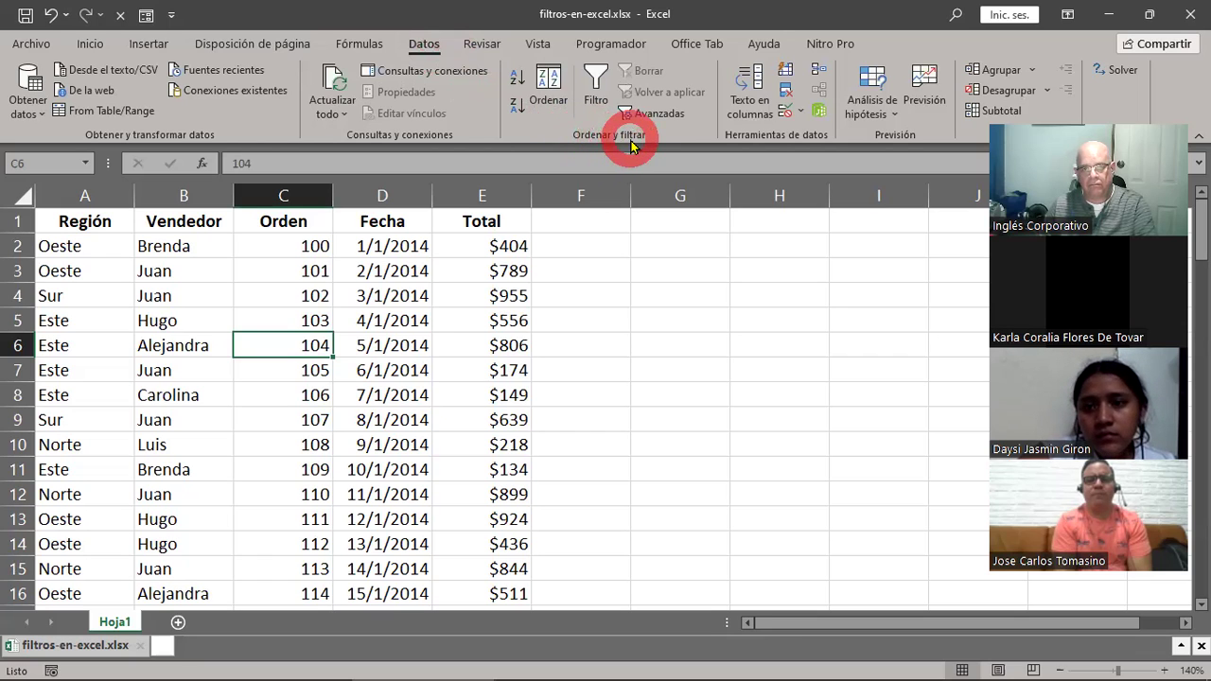
Turn on Filtro so each header from Región to Total (A1:E1) gets a filter arrow
{"action": "left_click", "coordinate": [599, 75]}
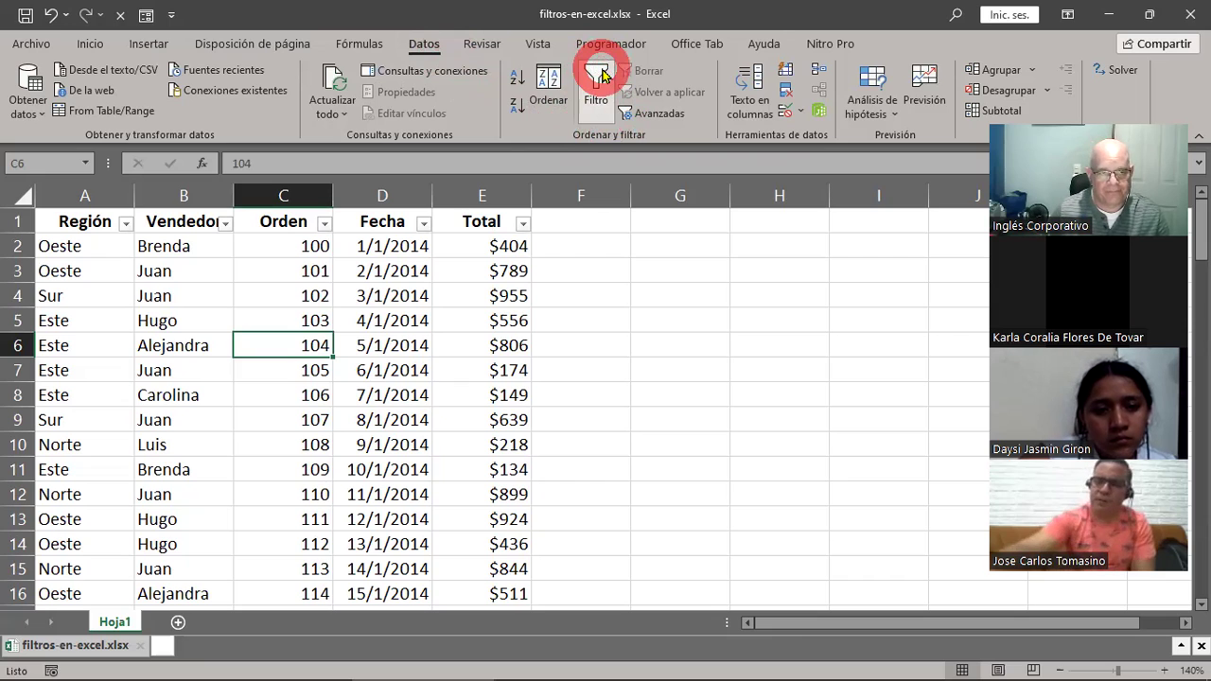
{"action": "left_click_drag", "start_coordinate": [73, 220], "coordinate": [490, 220]}
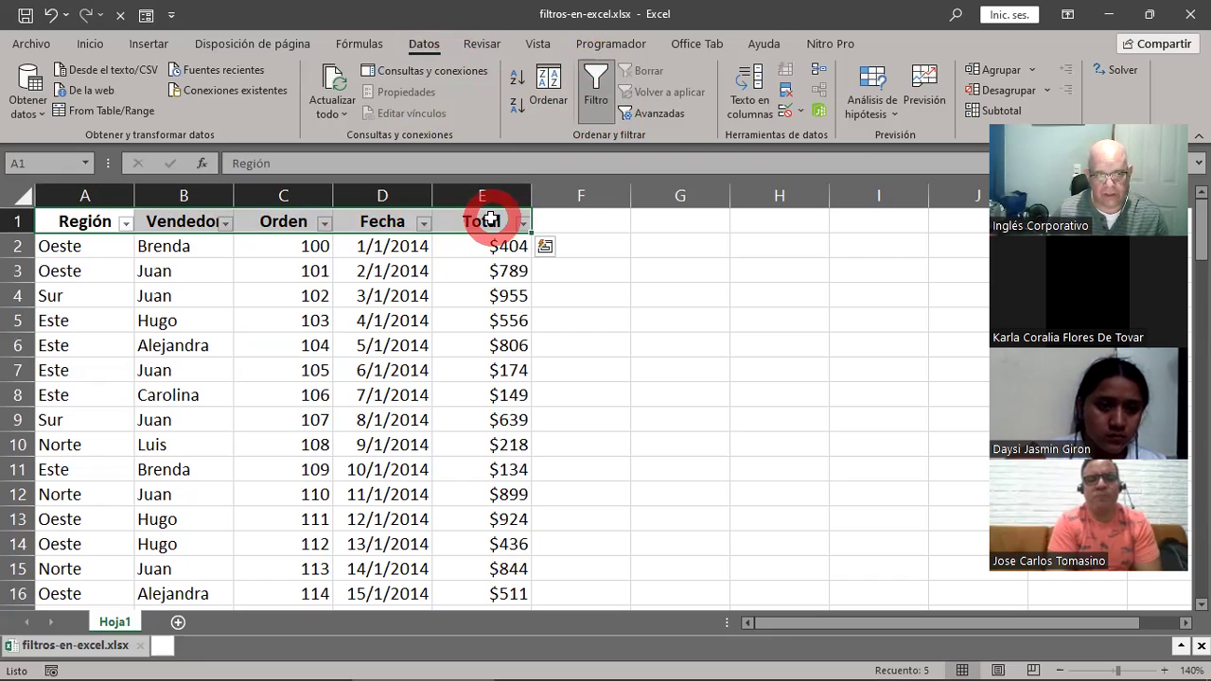
Select cell C3 and open the Vendedor filter list, with all eight sellers still checked
{"action": "left_click", "coordinate": [265, 276]}
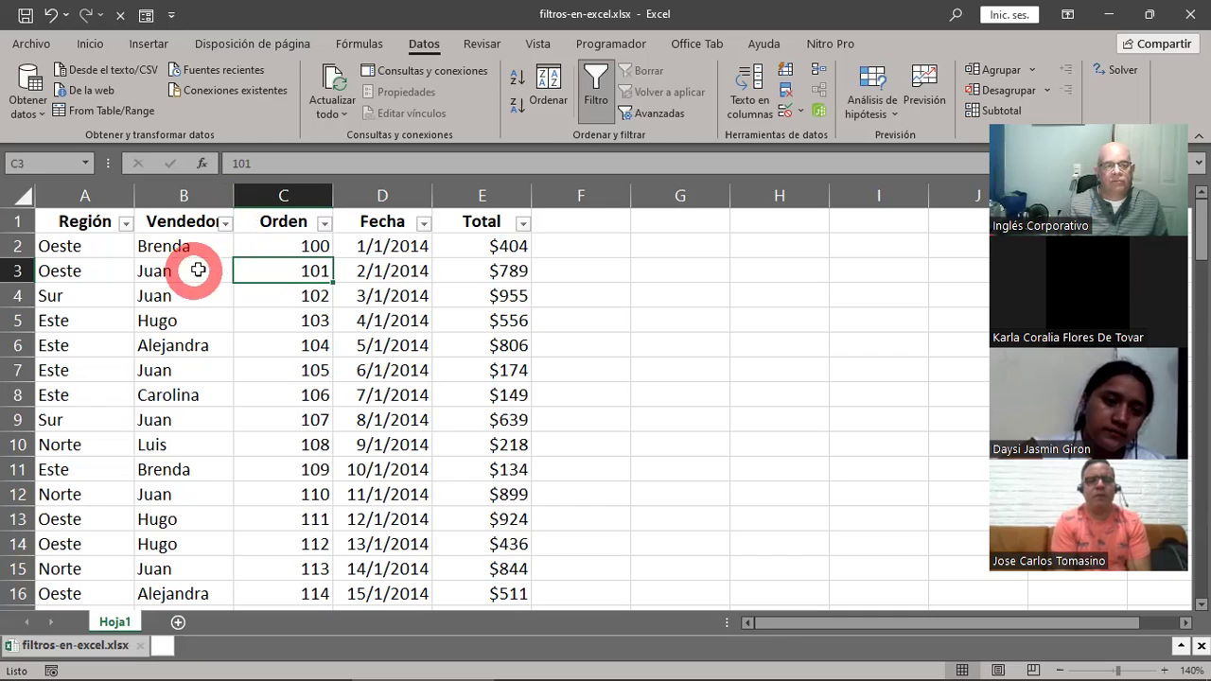
{"action": "left_click", "coordinate": [226, 223]}
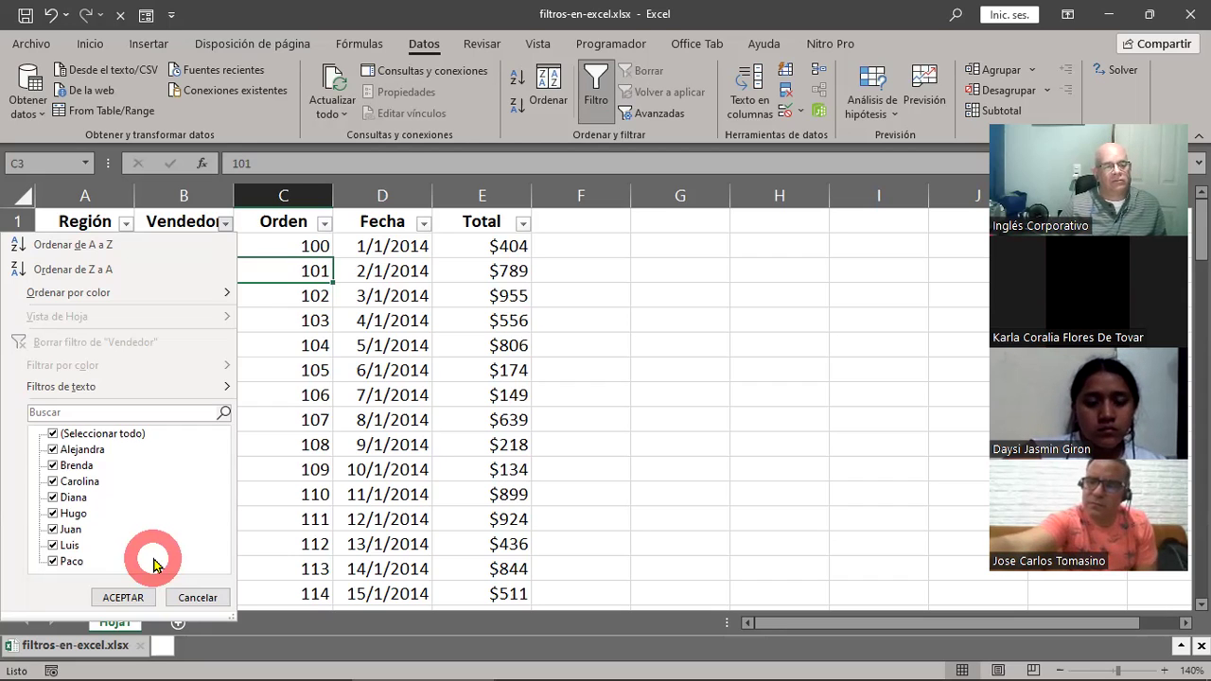
Filter the Vendedor column to Juan only, leaving 17 of 101 records
{"action": "left_click", "coordinate": [54, 435]}
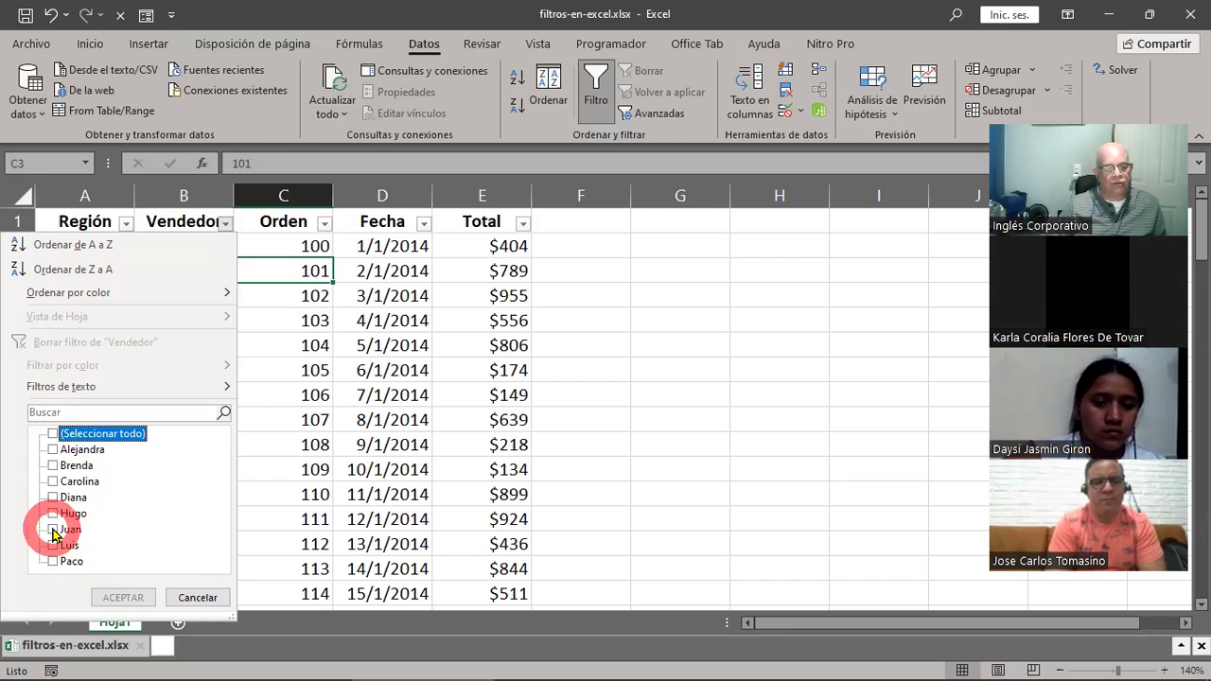
{"action": "left_click", "coordinate": [53, 532]}
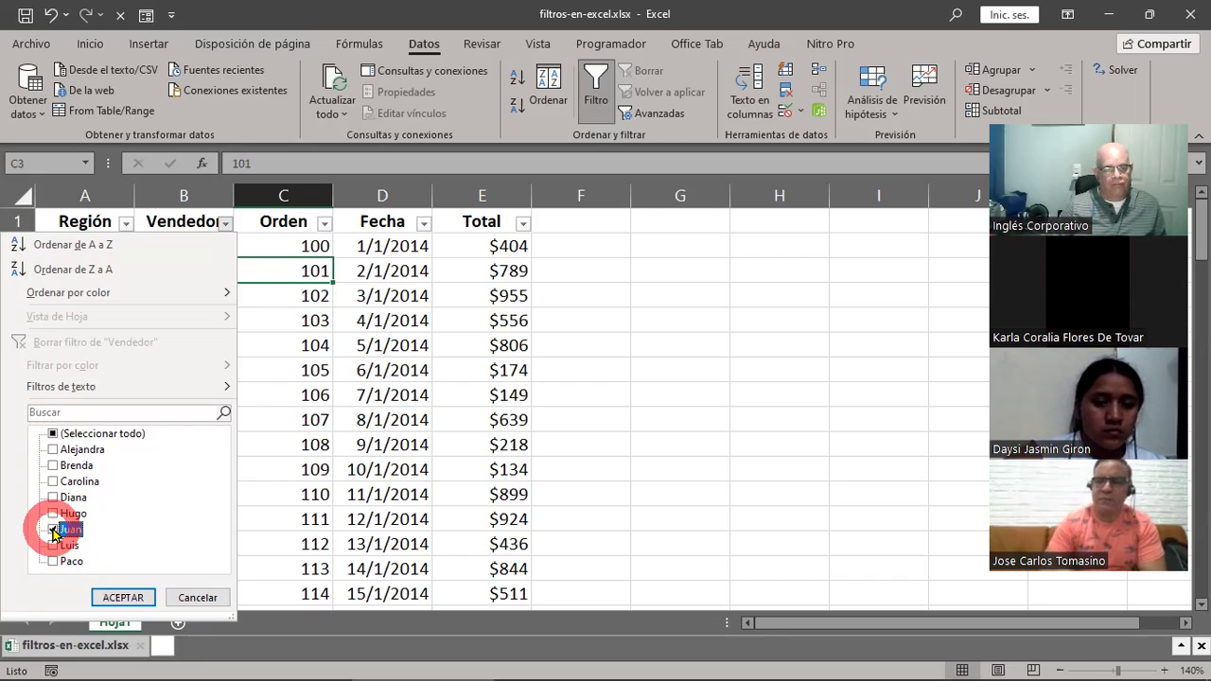
{"action": "left_click", "coordinate": [124, 600]}
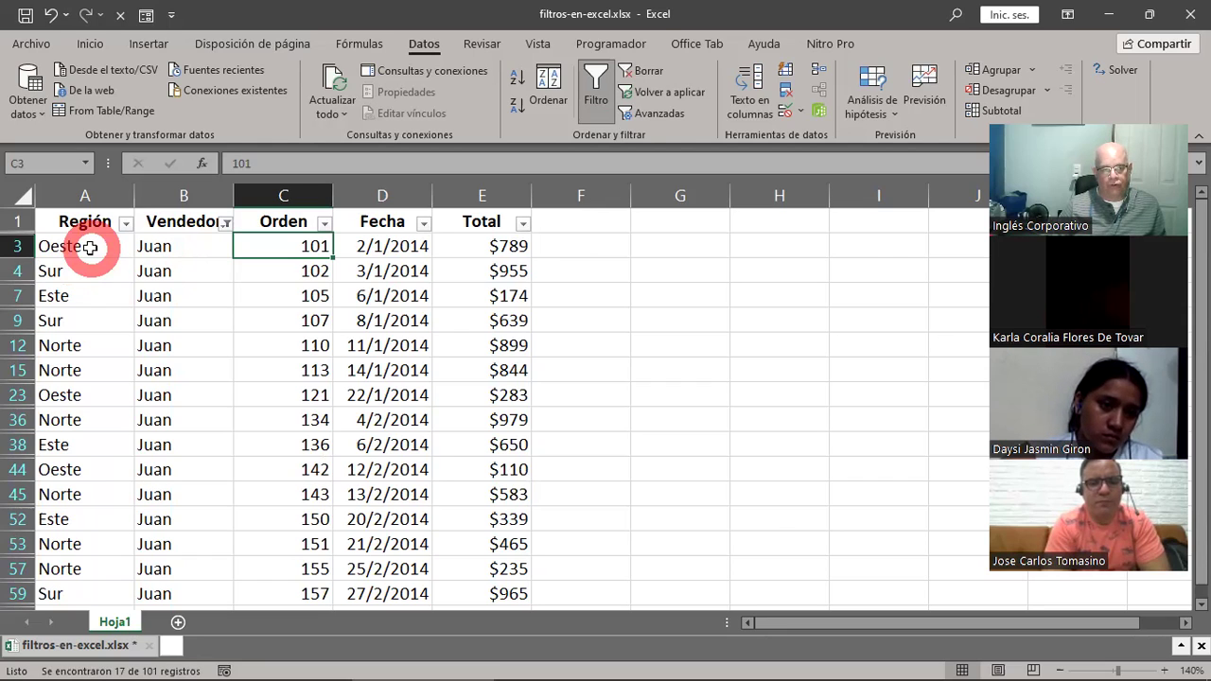
Select Juan's filtered Vendedor cells, then drag hidden row 8 (order 106) partly open
{"action": "mouse_move", "coordinate": [175, 246]}
{"action": "left_mouse_down"}
{"action": "mouse_move", "coordinate": [155, 621]}
{"action": "mouse_move", "coordinate": [175, 558]}
{"action": "left_mouse_up"}
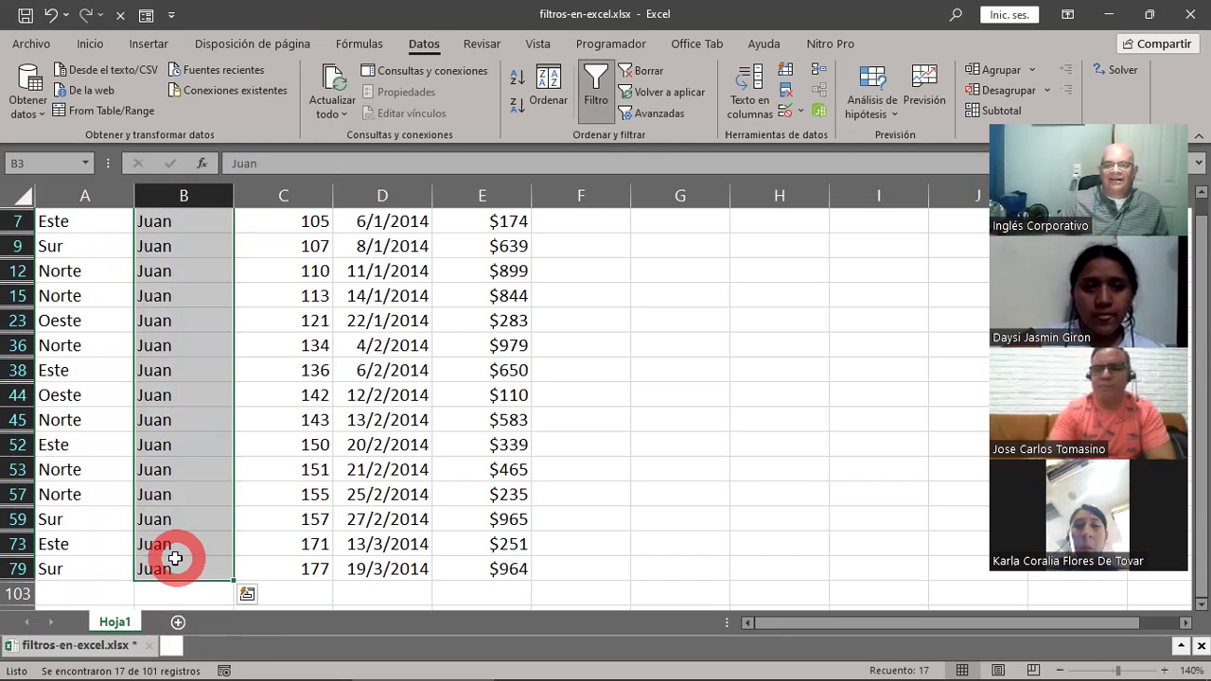
{"action": "left_click", "coordinate": [196, 389]}
{"action": "scroll", "coordinate": [195, 389], "scroll_direction": "up", "scroll_amount": 1}
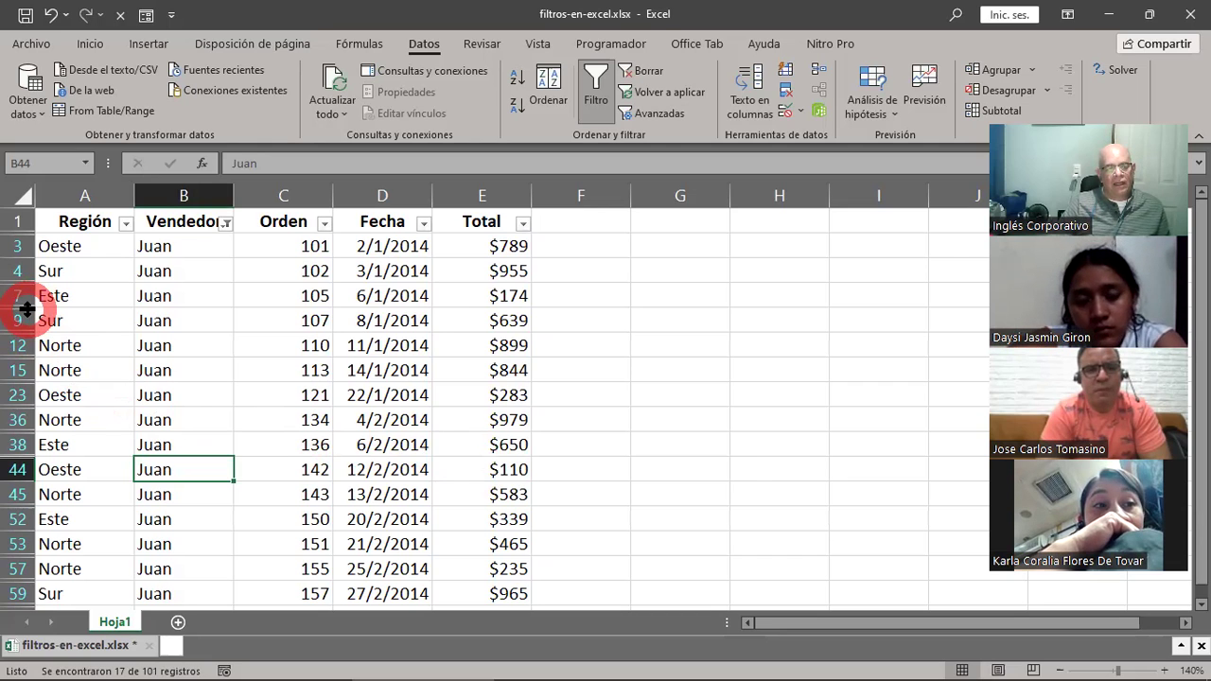
{"action": "left_click_drag", "start_coordinate": [27, 308], "coordinate": [19, 334]}
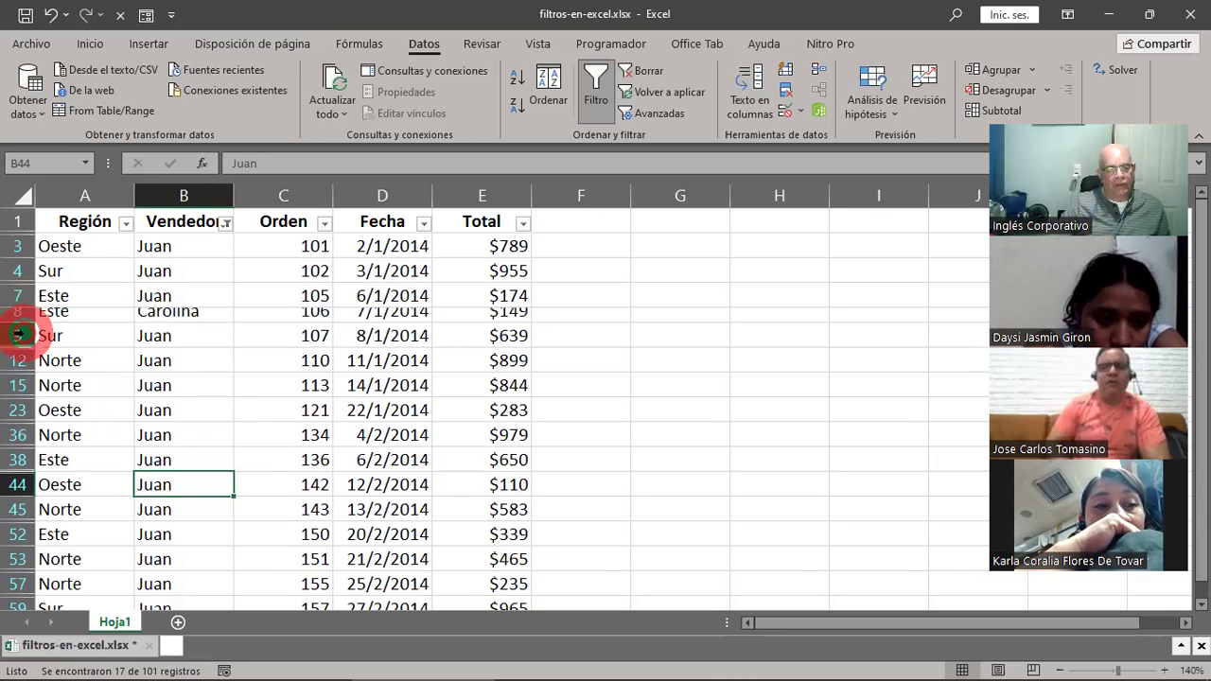
Make row 8 taller to show Carolina's record, then undo twice to hide it again
{"action": "left_click", "coordinate": [21, 331]}
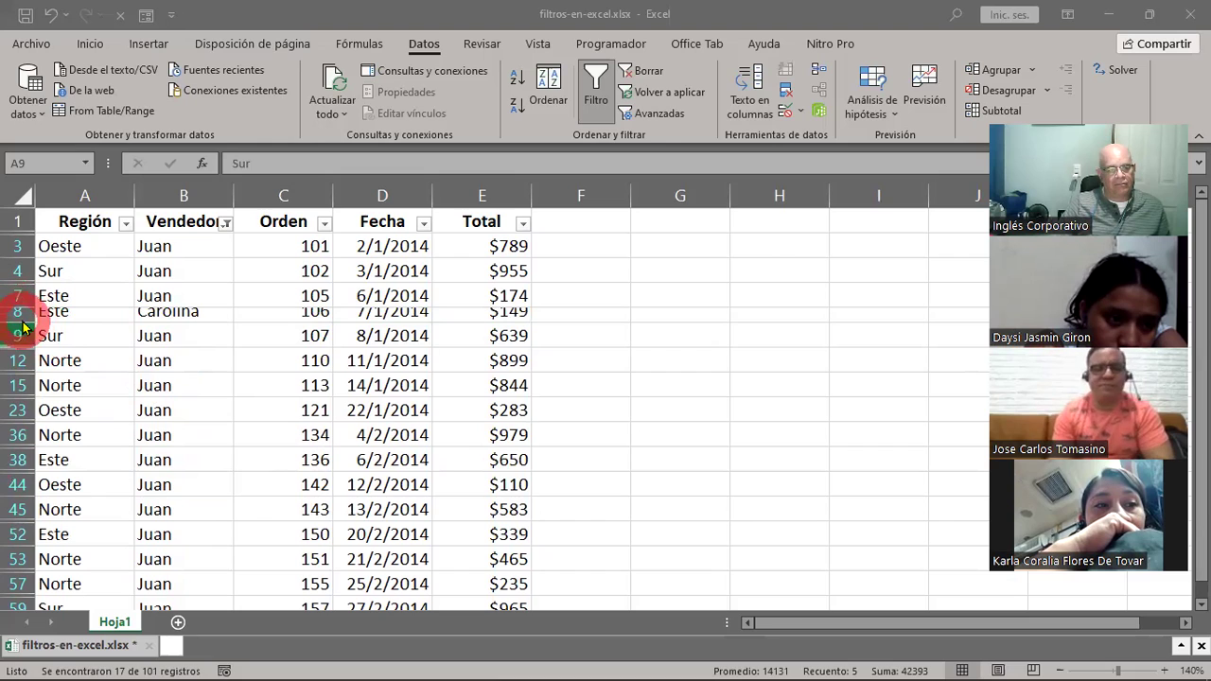
{"action": "left_click", "coordinate": [19, 331]}
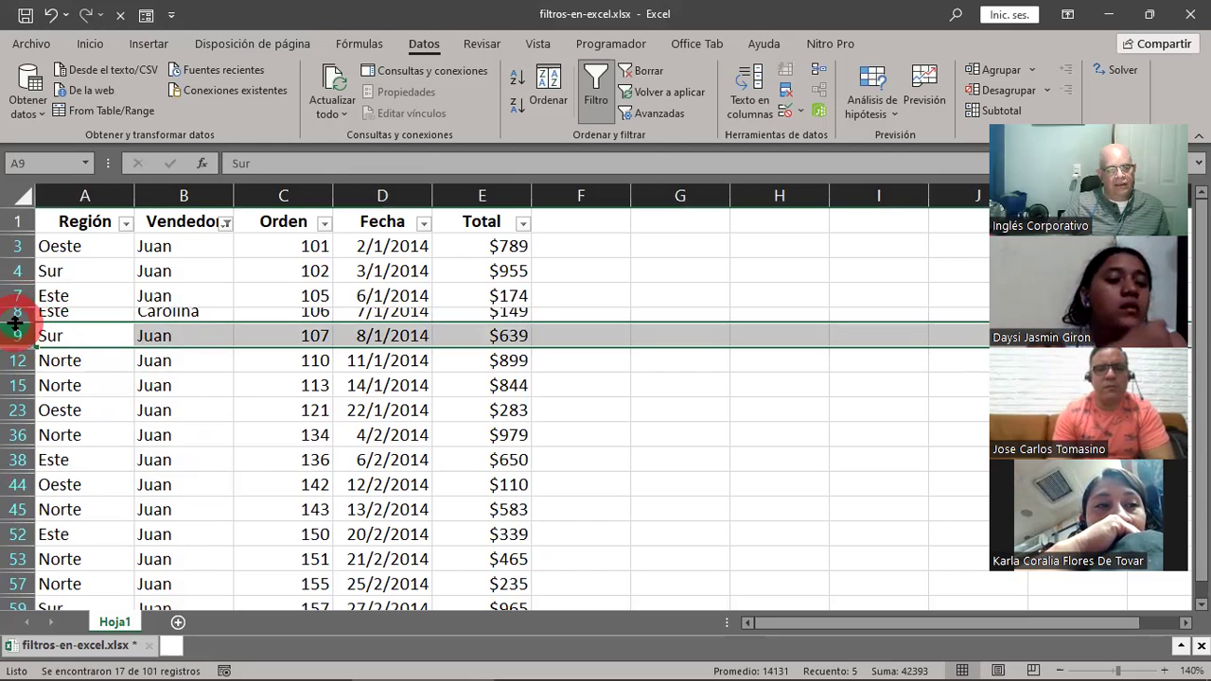
{"action": "left_click_drag", "start_coordinate": [15, 324], "coordinate": [15, 342]}
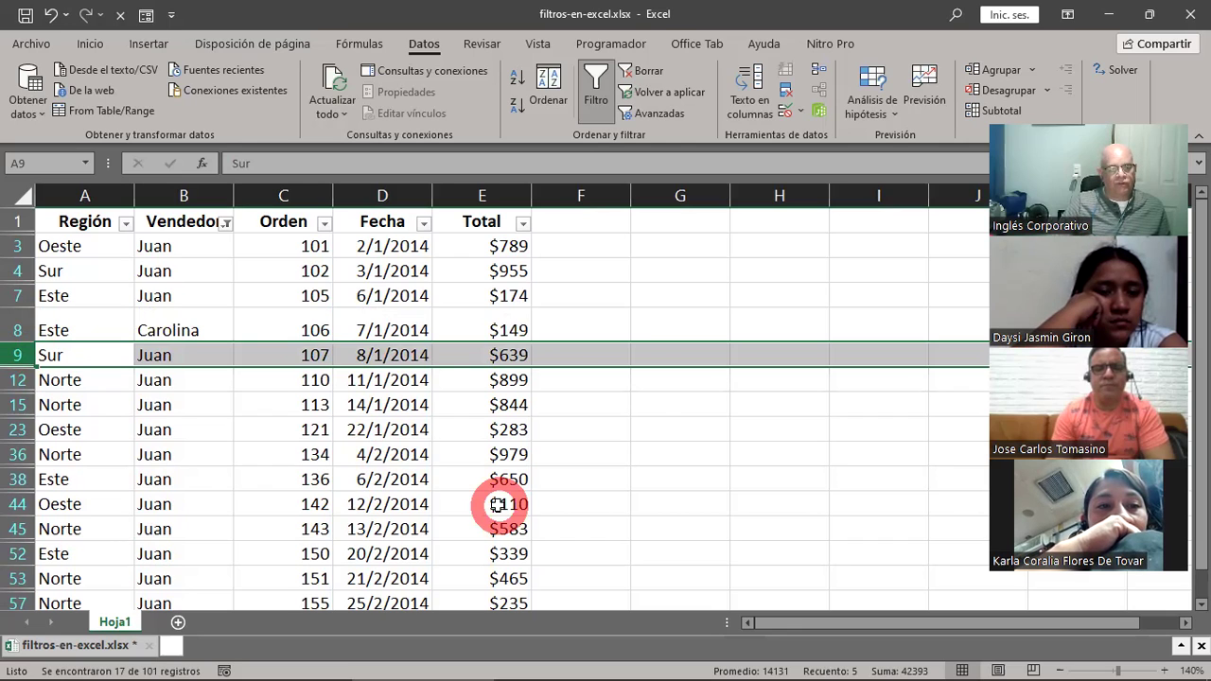
{"action": "left_click", "coordinate": [182, 318]}
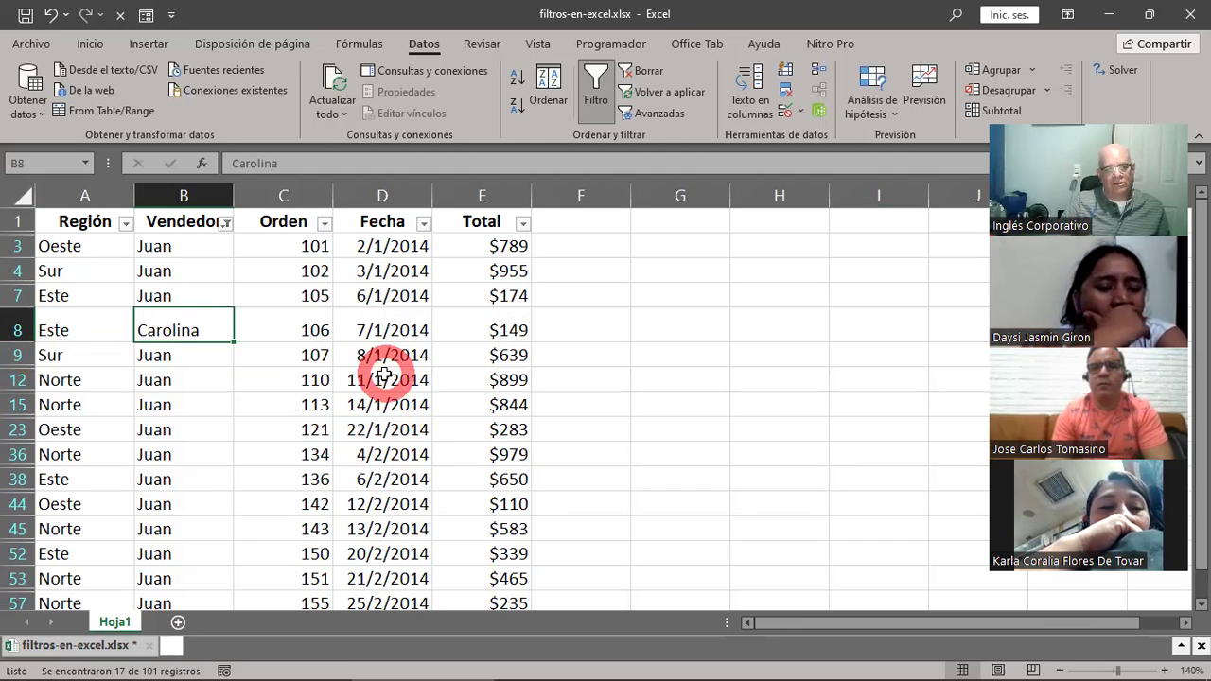
{"action": "left_click", "coordinate": [51, 16]}
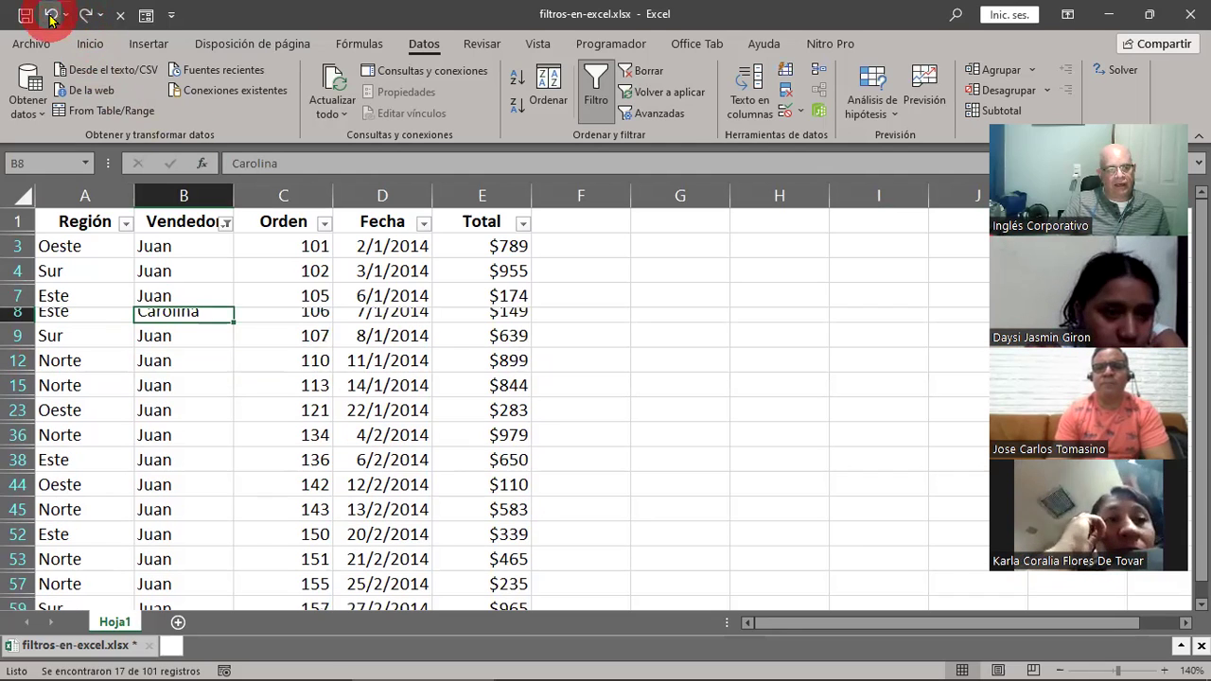
{"action": "left_click", "coordinate": [51, 16]}
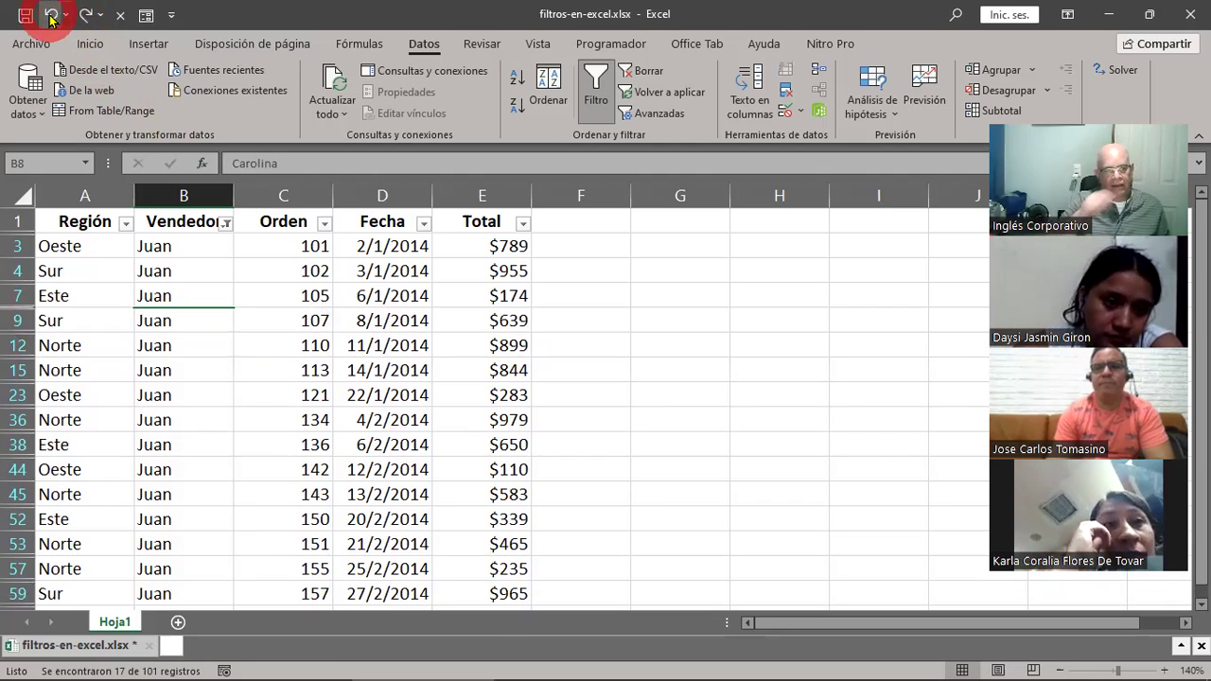
{"action": "left_click", "coordinate": [376, 496]}
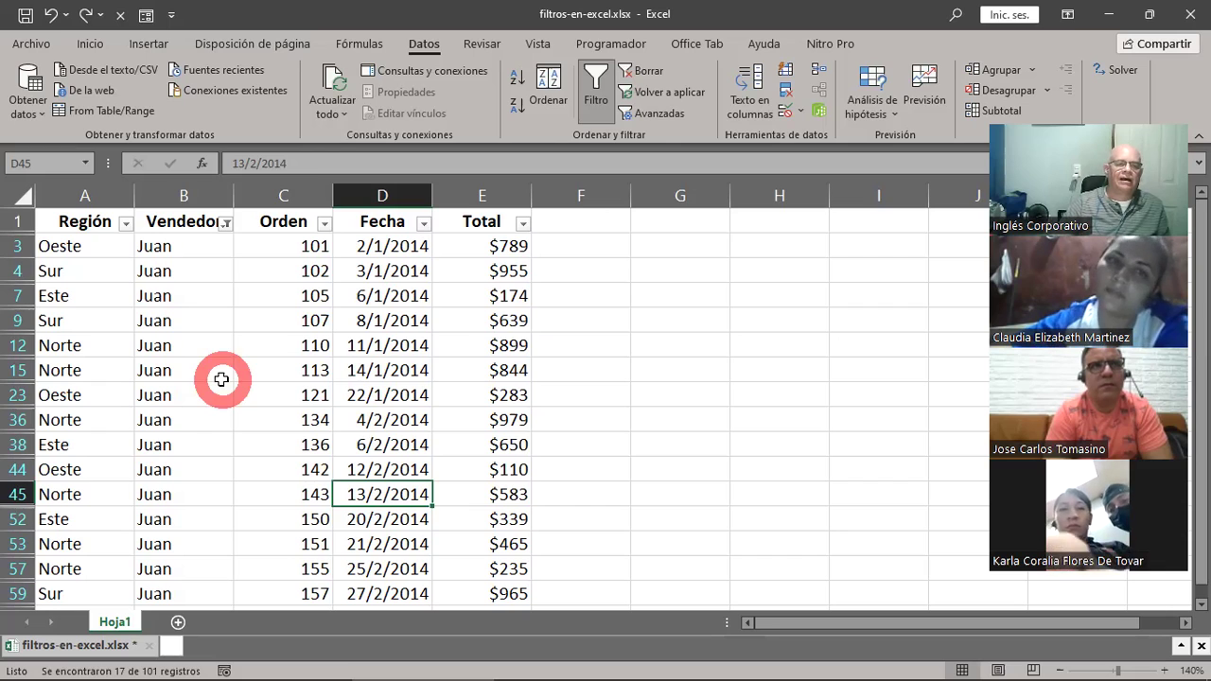
{"action": "mouse_move", "coordinate": [645, 71]}
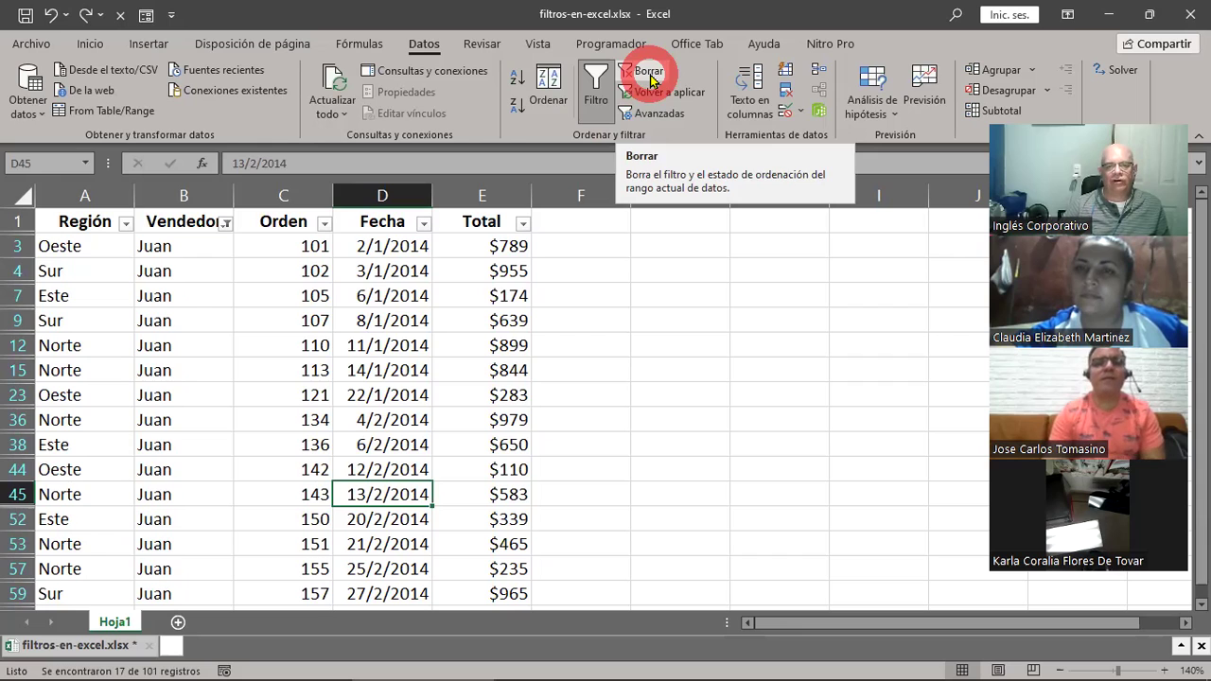
Clear the Vendedor filter with Borrar, restore row 8's height, and select cell E7
{"action": "left_click", "coordinate": [650, 76]}
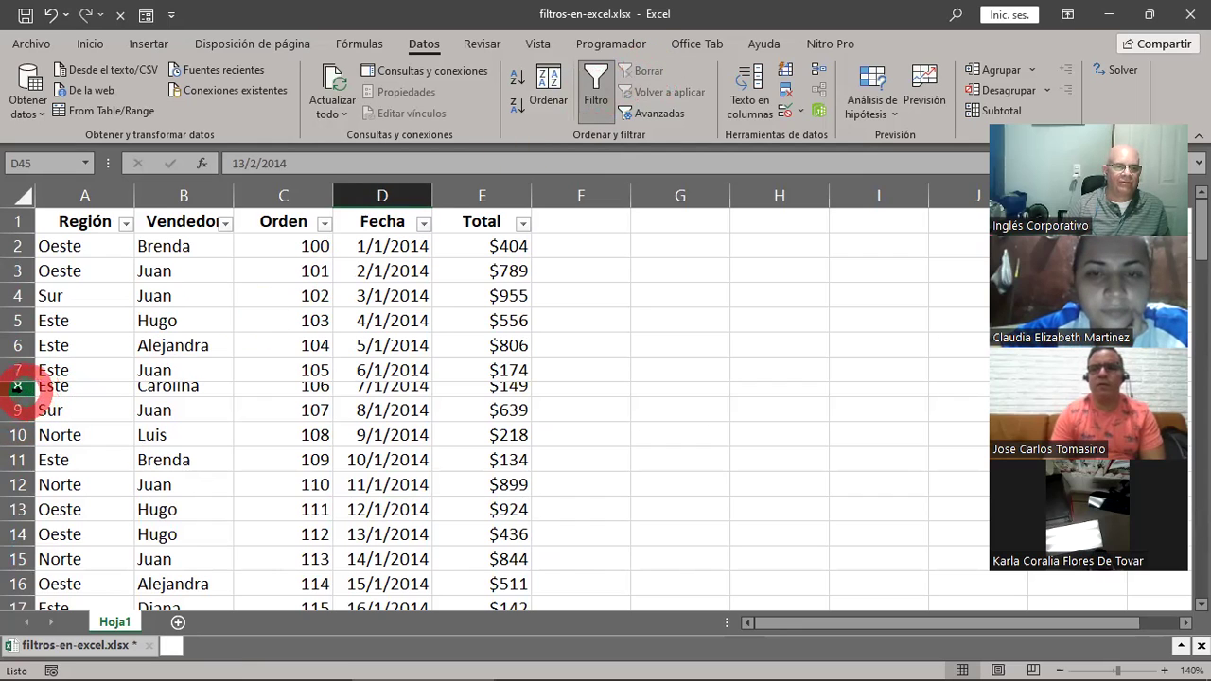
{"action": "left_click_drag", "start_coordinate": [23, 395], "coordinate": [22, 407]}
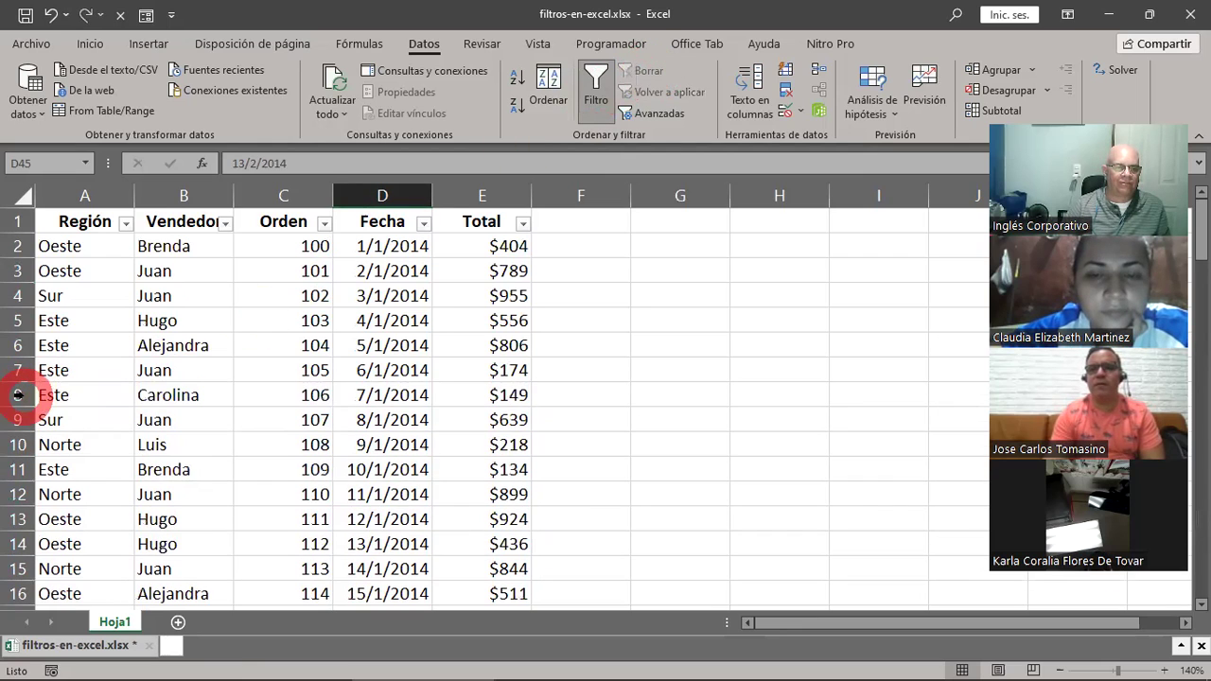
{"action": "left_click", "coordinate": [511, 371]}
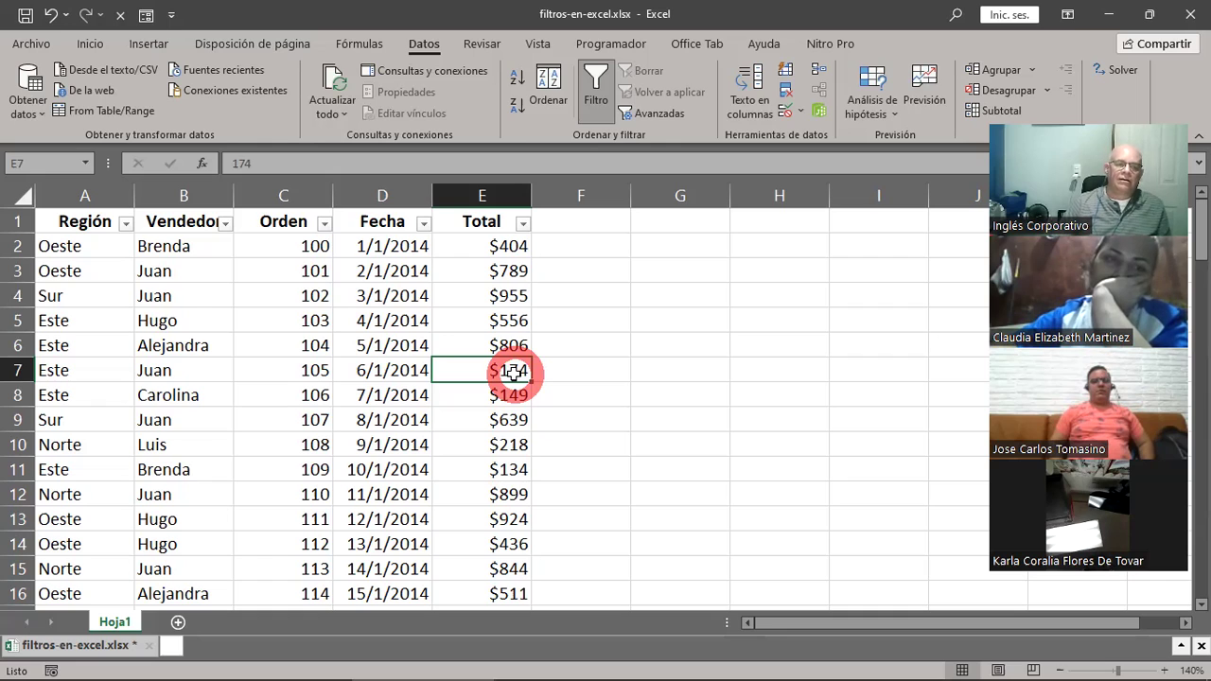
Filter the Vendedor column to Hugo and Juan only, showing 31 of 101 records
{"action": "left_click", "coordinate": [228, 226]}
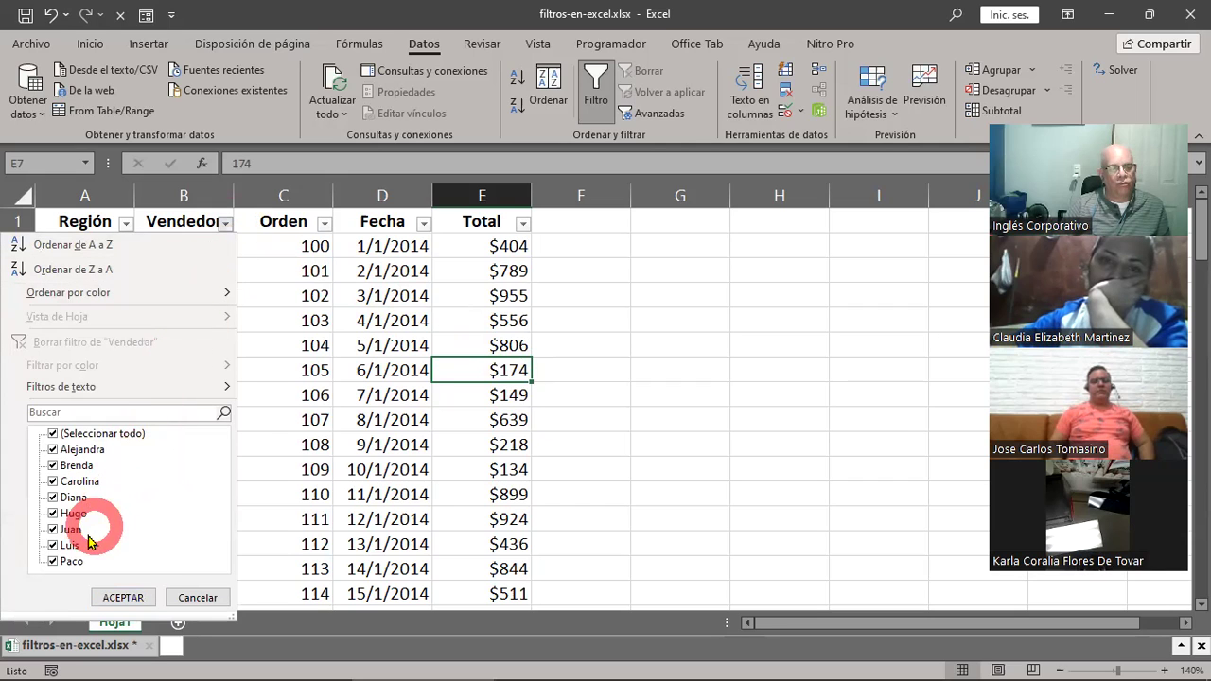
{"action": "left_click", "coordinate": [52, 435]}
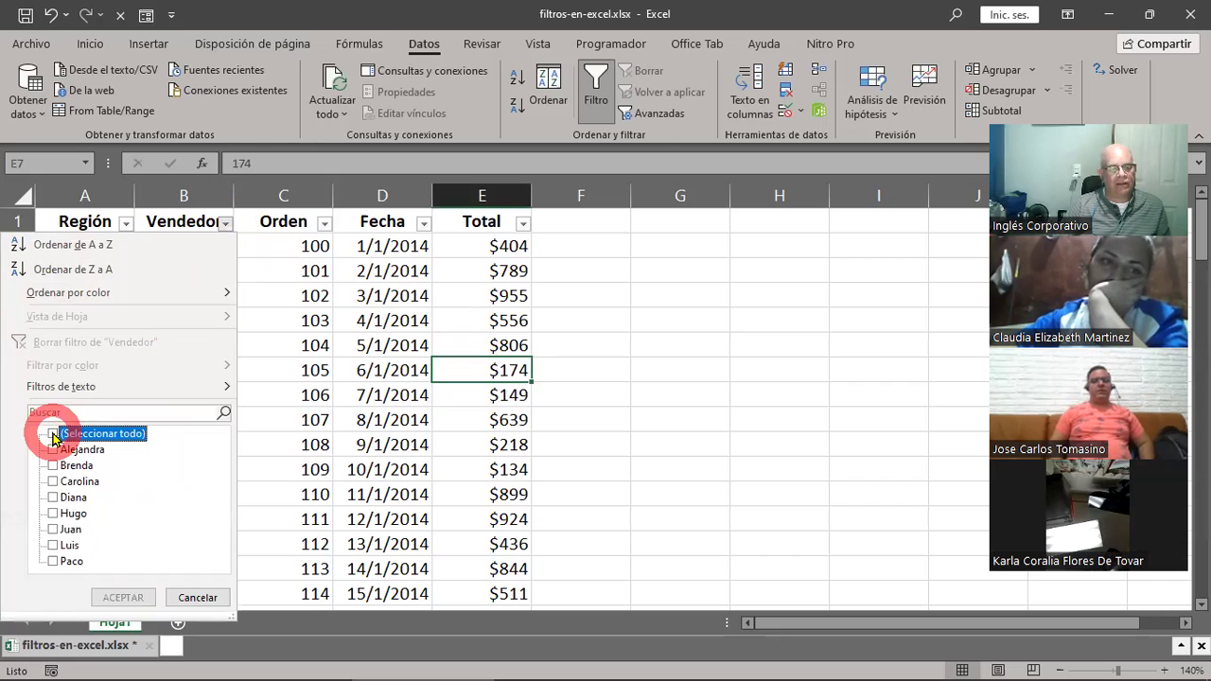
{"action": "left_click", "coordinate": [53, 513]}
{"action": "left_click", "coordinate": [53, 529]}
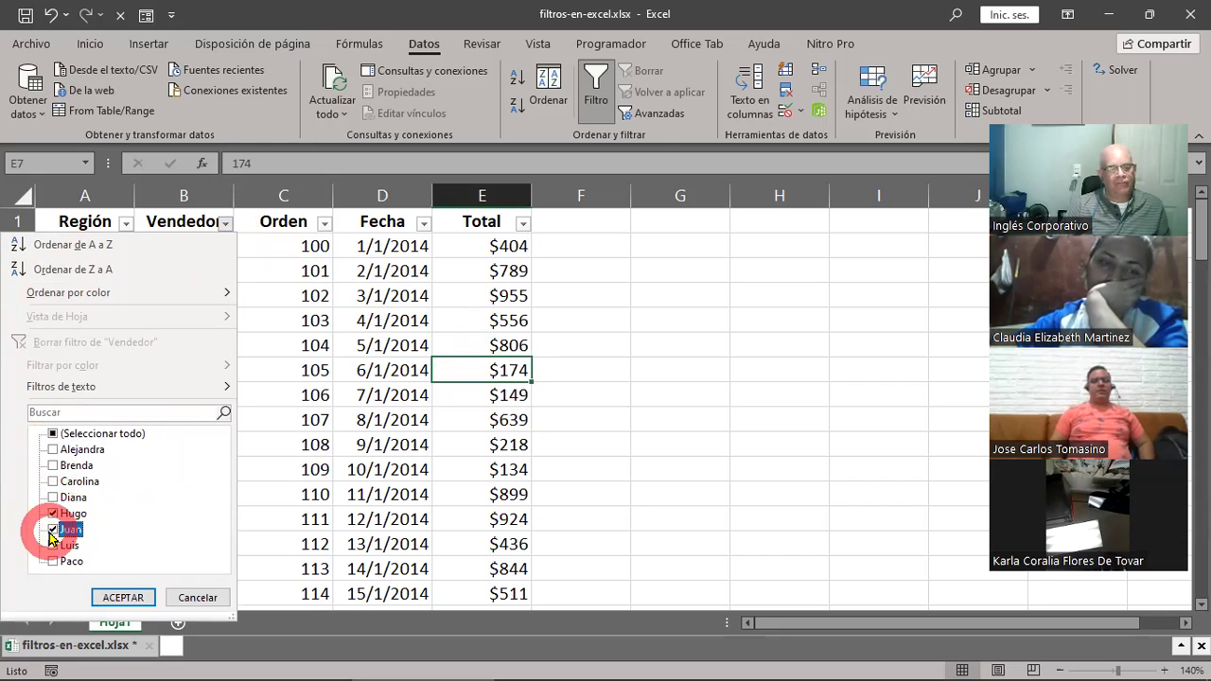
{"action": "left_click", "coordinate": [112, 593]}
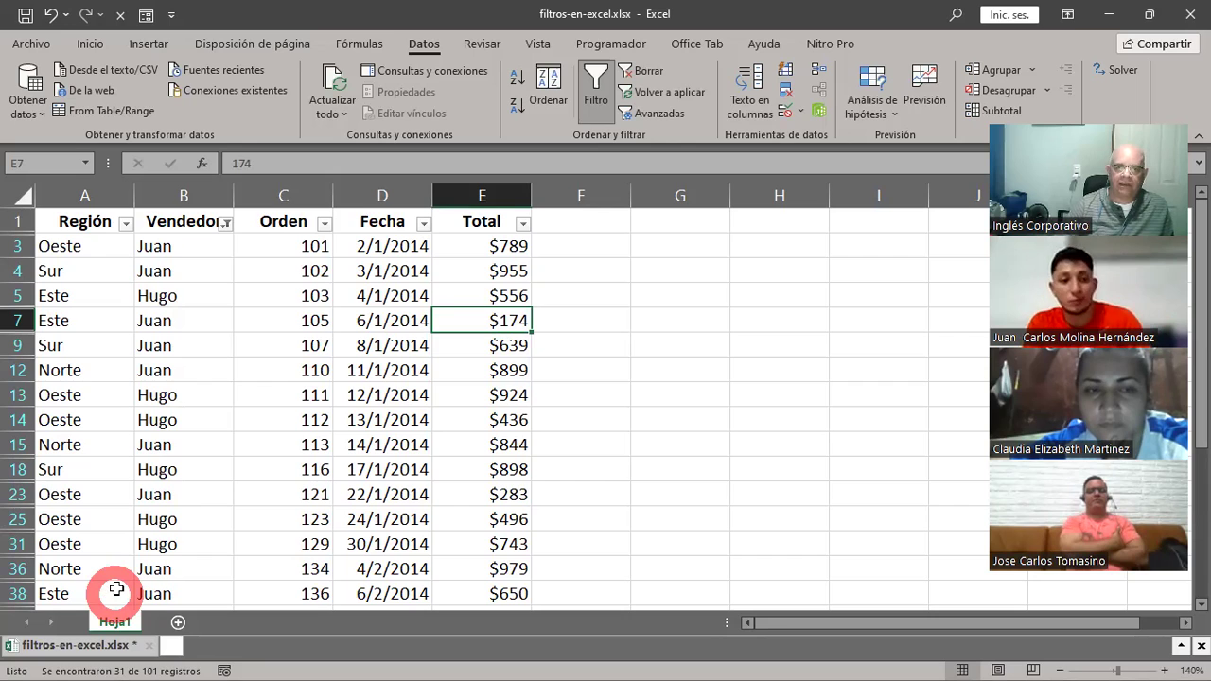
Clear the filter, re-filter Vendedor to Juan only (17 of 101), and open the Región filter
{"action": "left_click", "coordinate": [653, 76]}
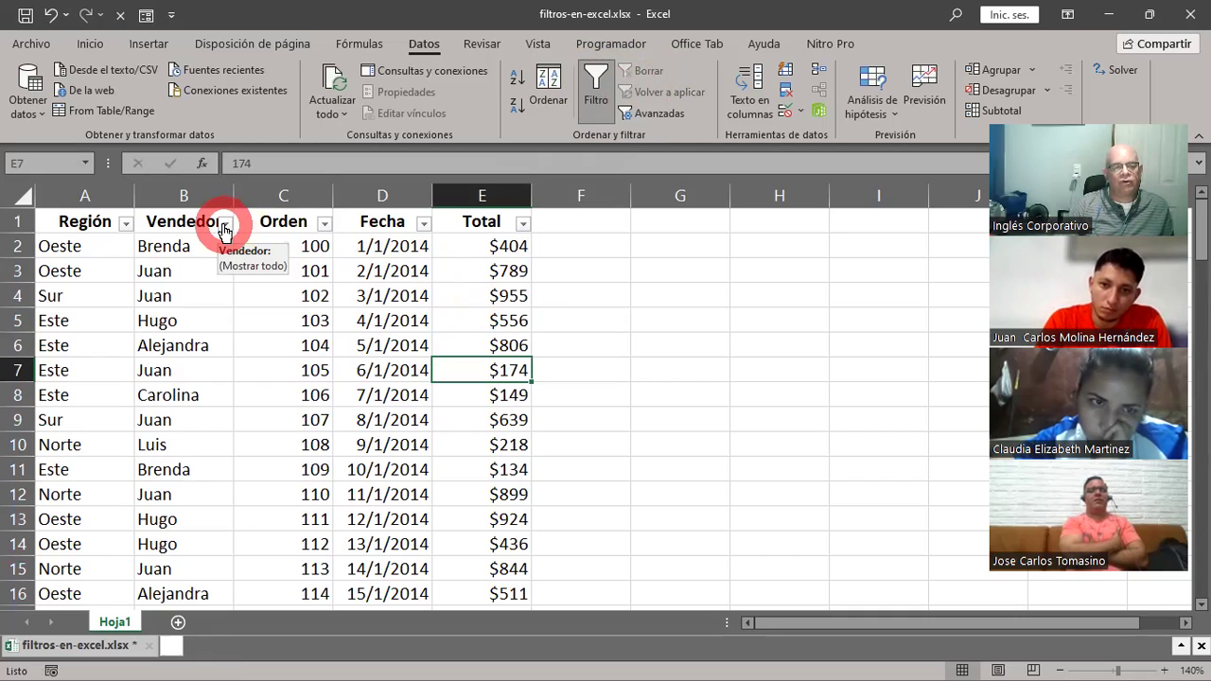
{"action": "left_click", "coordinate": [225, 225]}
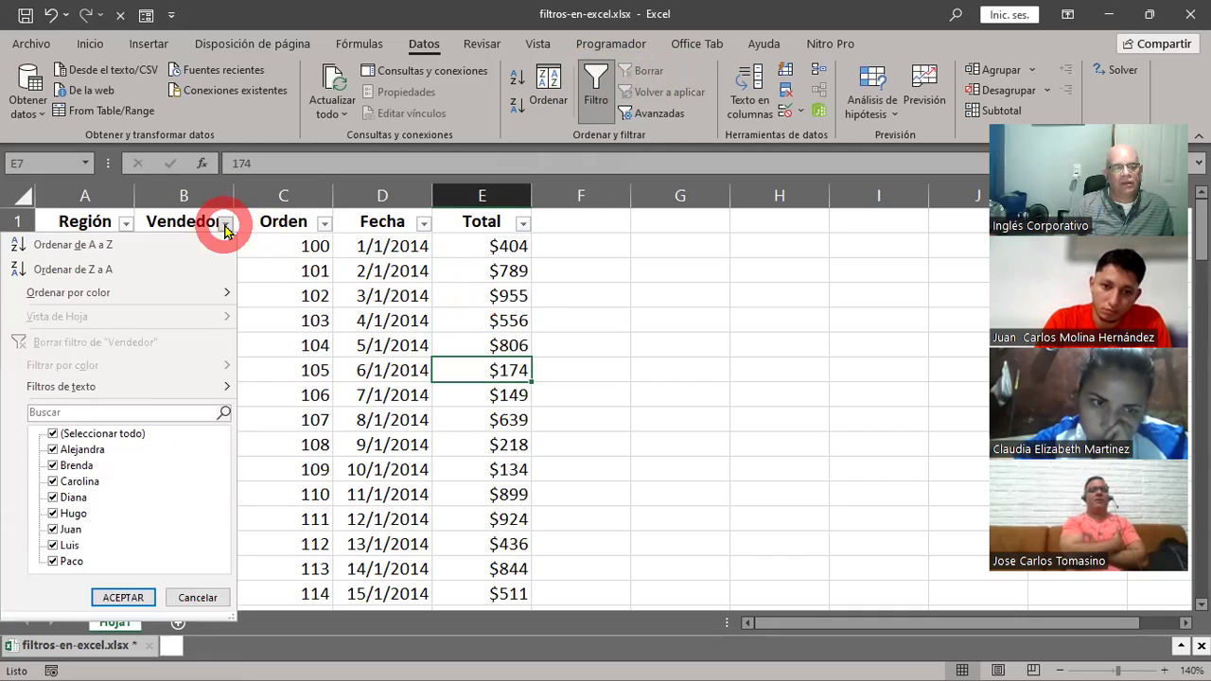
{"action": "left_click", "coordinate": [53, 434]}
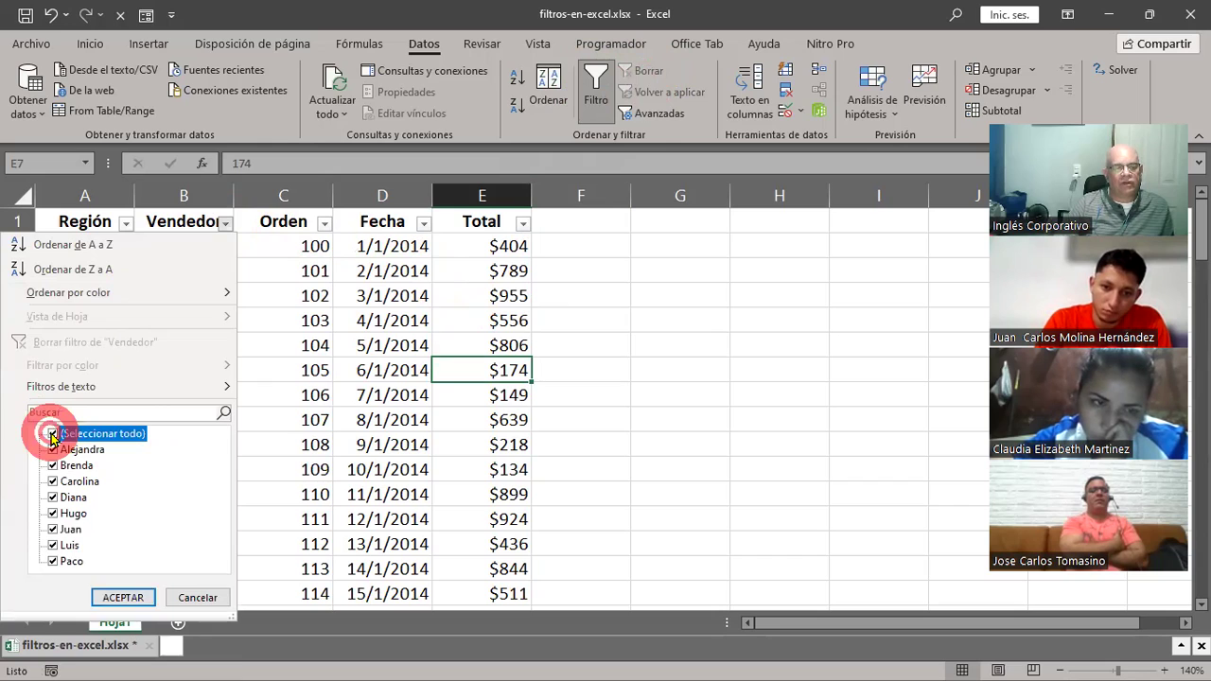
{"action": "left_click", "coordinate": [54, 531]}
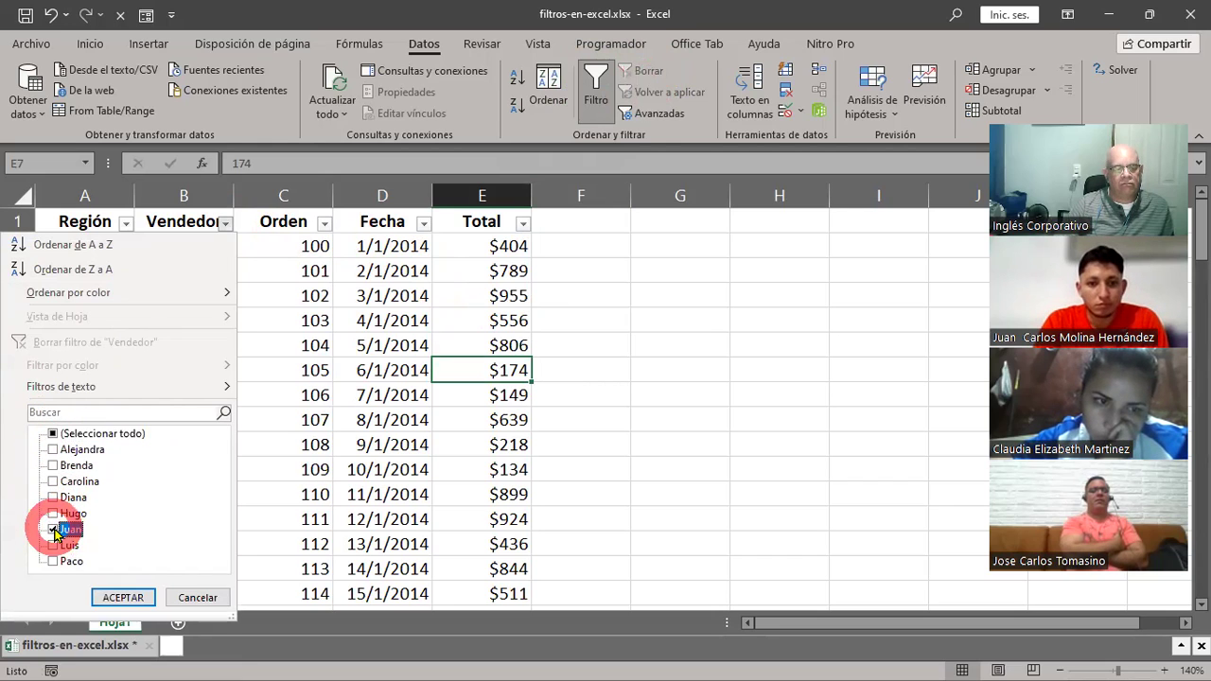
{"action": "left_click", "coordinate": [124, 593]}
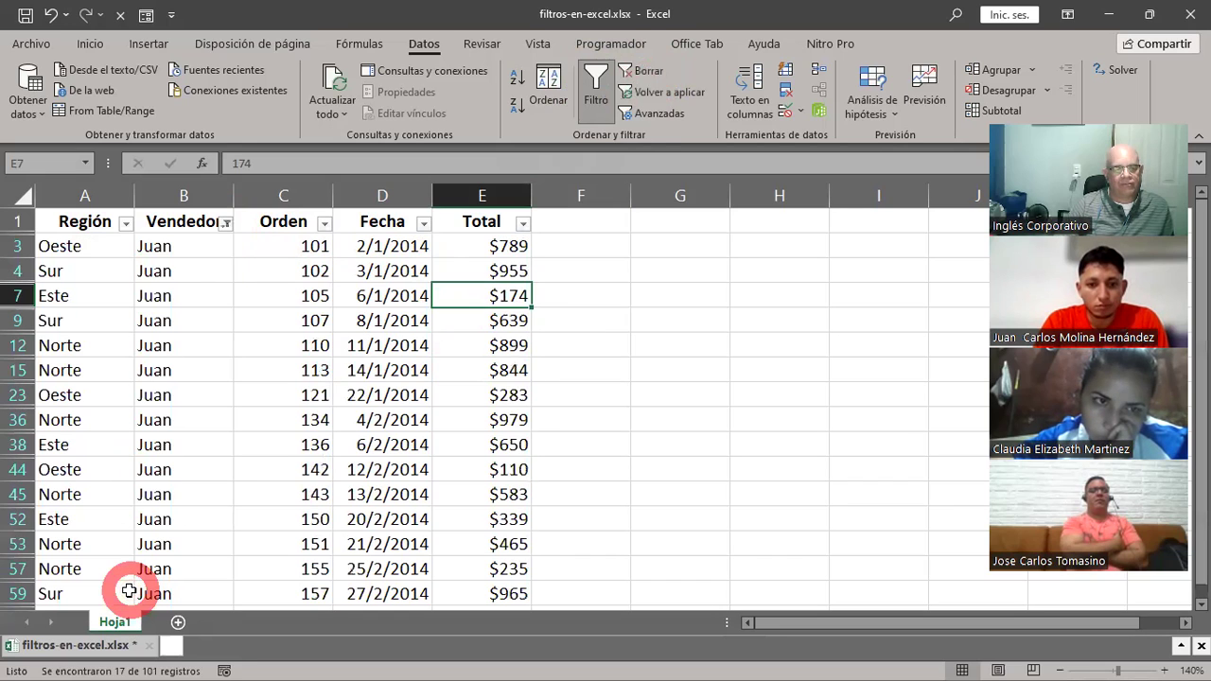
{"action": "left_click", "coordinate": [126, 223]}
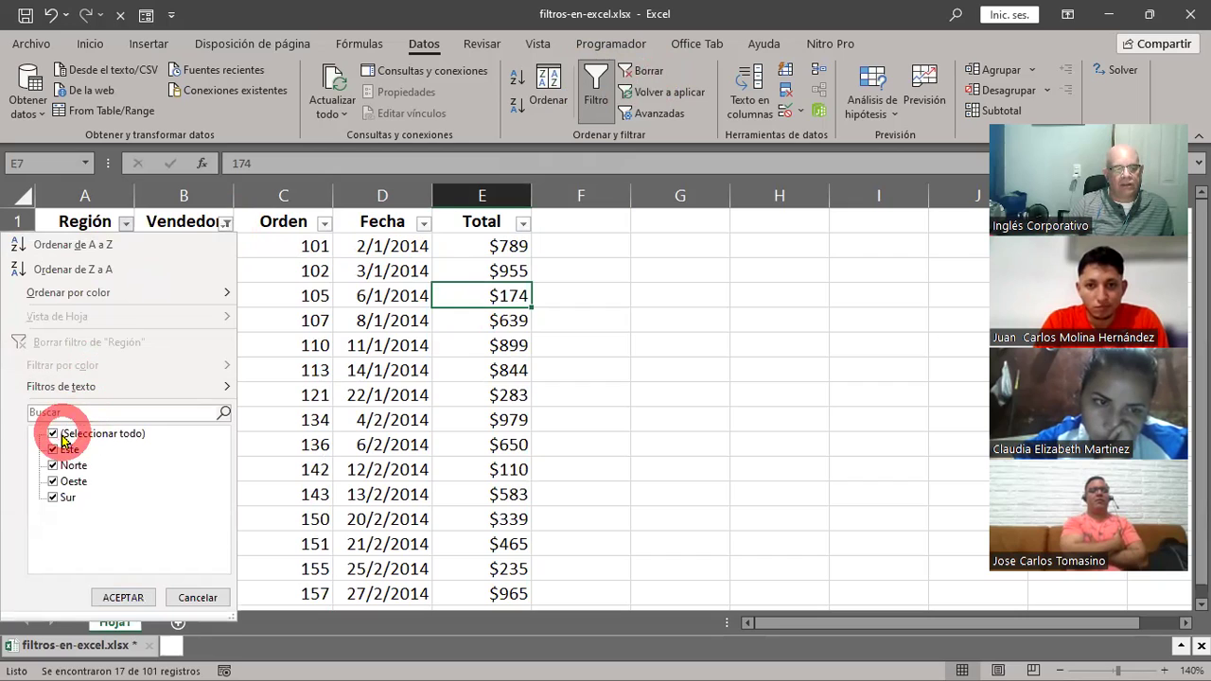
Briefly filter Región to Norte only, then clear all filters so every row shows
{"action": "left_click", "coordinate": [53, 434]}
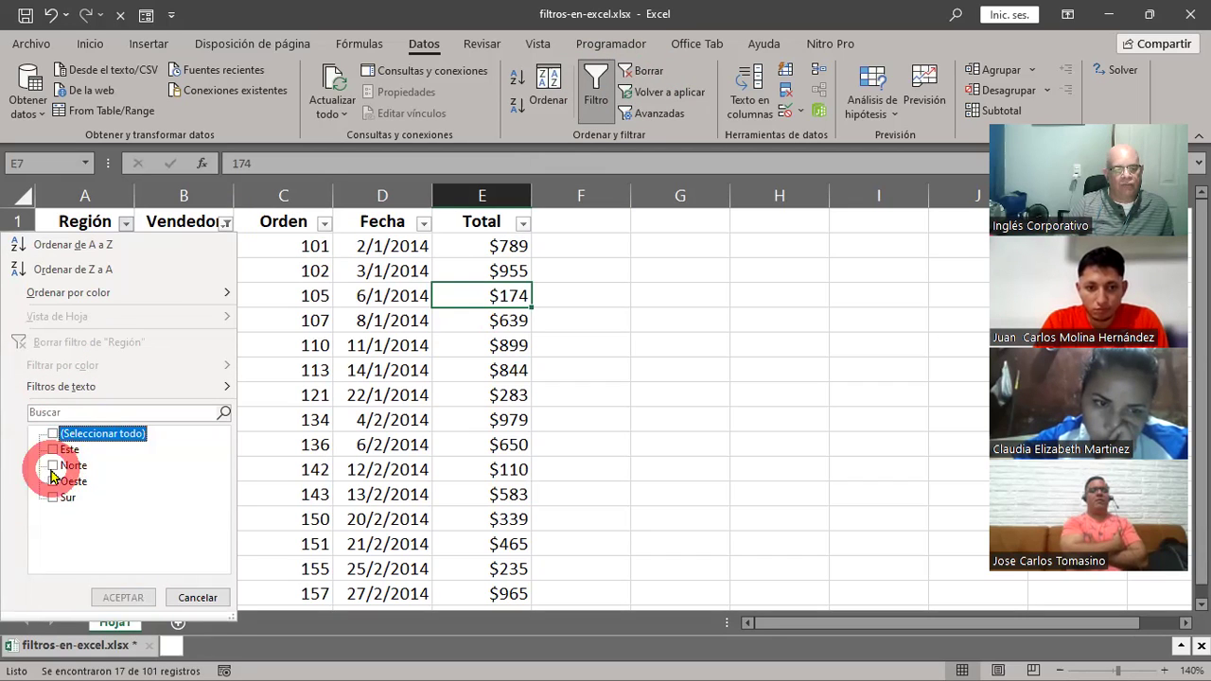
{"action": "left_click", "coordinate": [53, 466]}
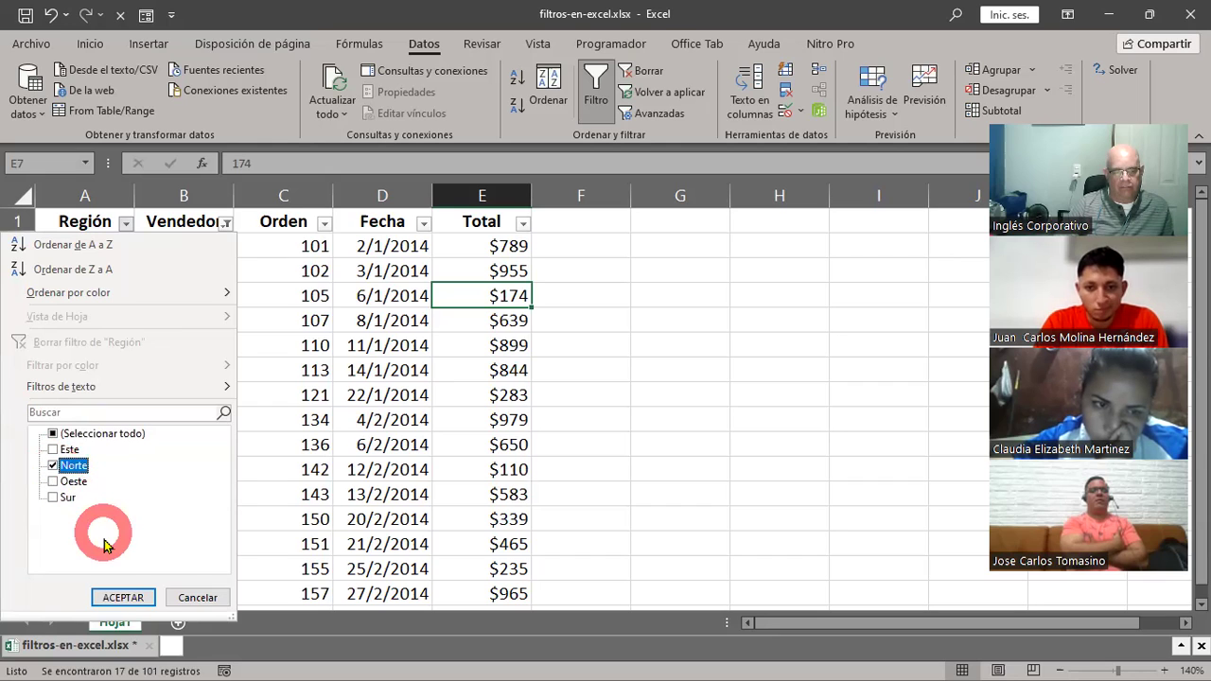
{"action": "left_click", "coordinate": [118, 598]}
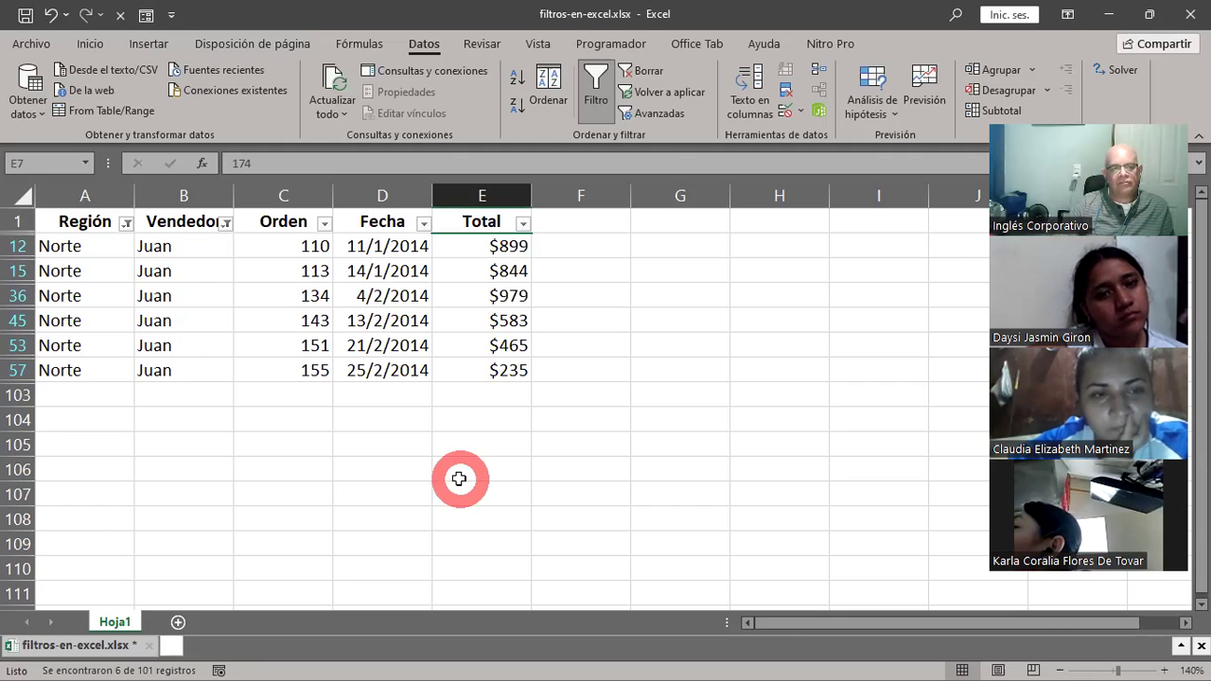
{"action": "left_click", "coordinate": [653, 74]}
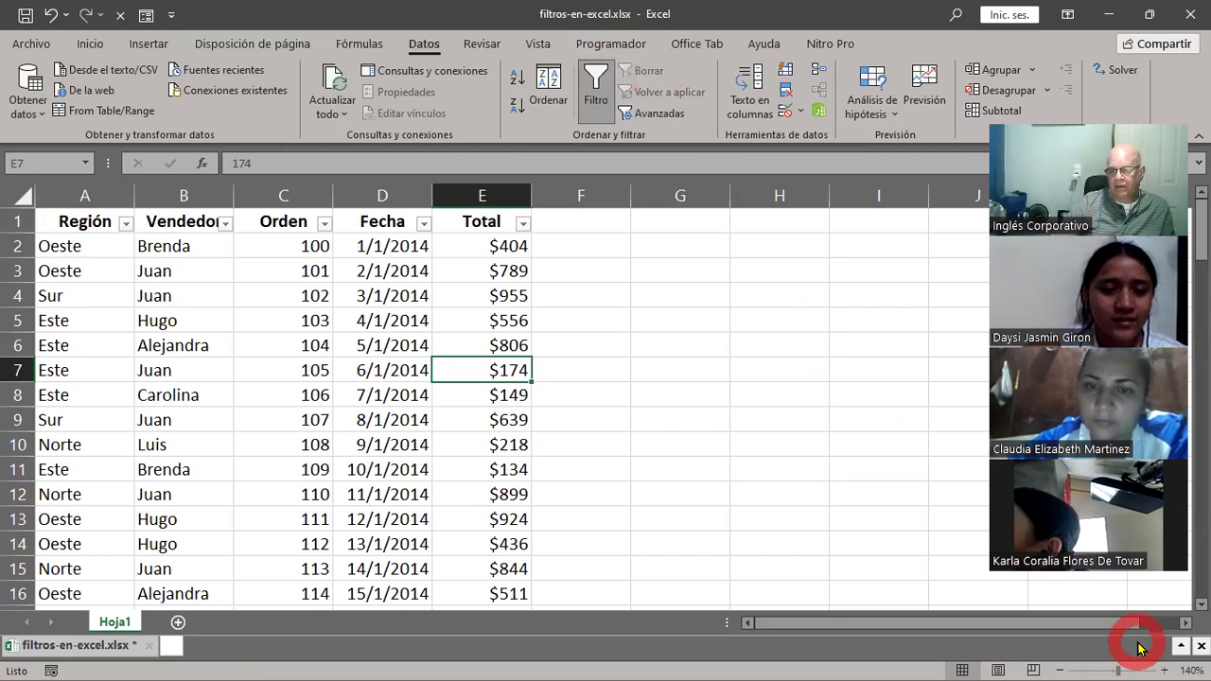
Zoom the sheet to 160% with header row Región, Vendedor, Orden, Fecha, Total in view
{"action": "left_click", "coordinate": [1165, 667]}
{"action": "left_click", "coordinate": [1164, 667]}
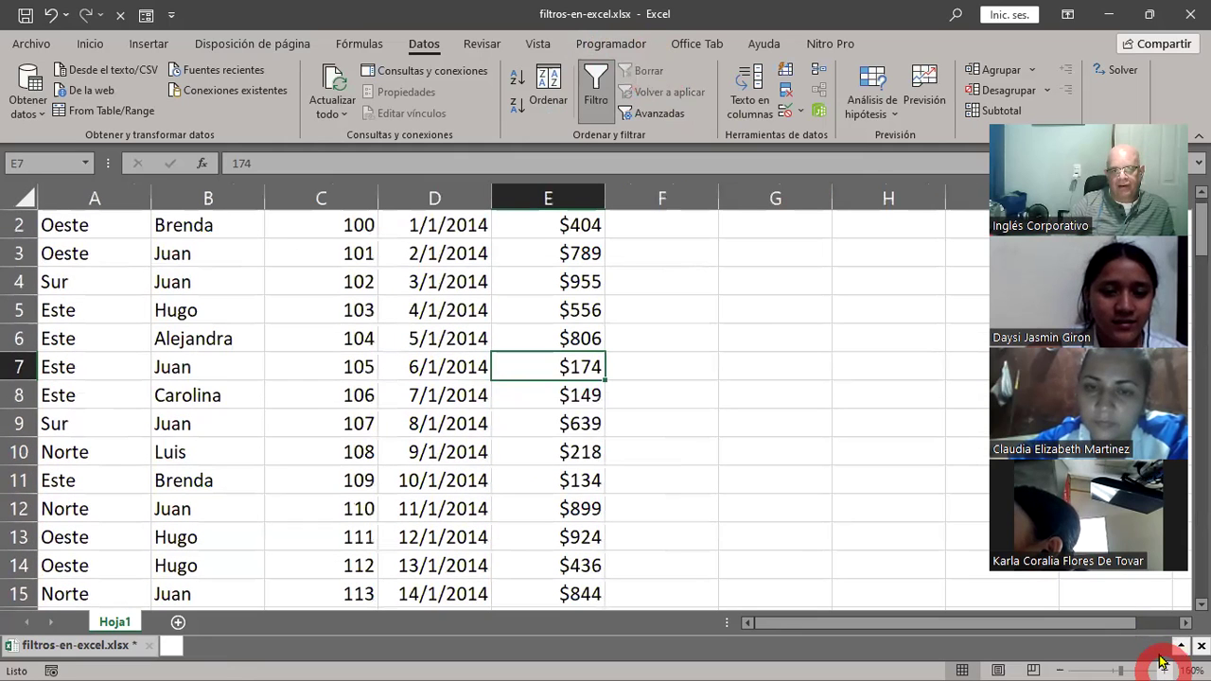
{"action": "scroll", "coordinate": [613, 412], "scroll_direction": "up", "scroll_amount": 1}
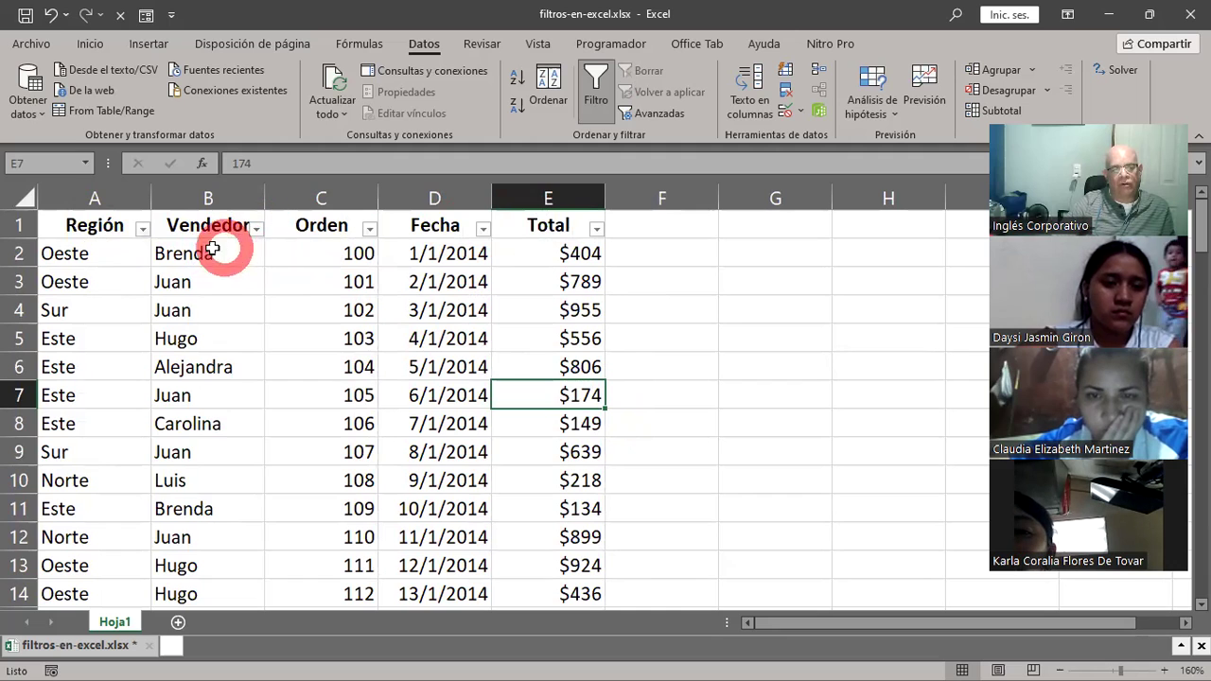
Open the Región filter dropdown and display its Filtros de texto conditions
{"action": "left_click", "coordinate": [143, 230]}
{"action": "left_click", "coordinate": [92, 390]}
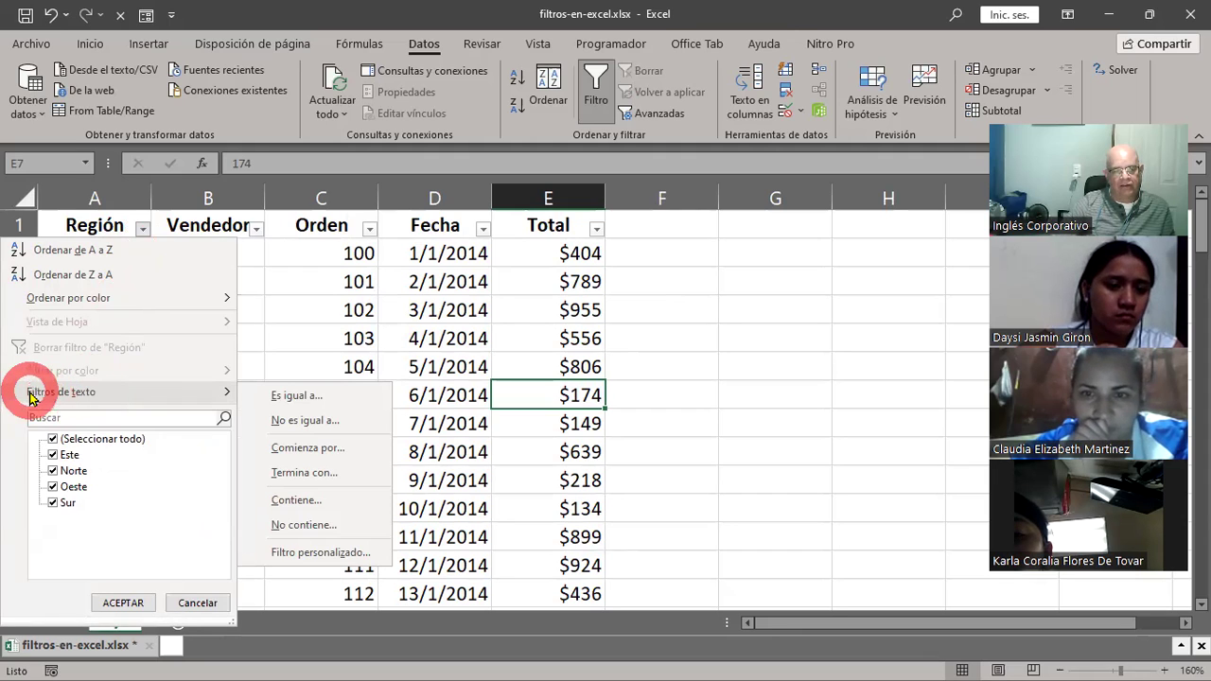
{"action": "left_click_drag", "start_coordinate": [30, 396], "coordinate": [114, 405]}
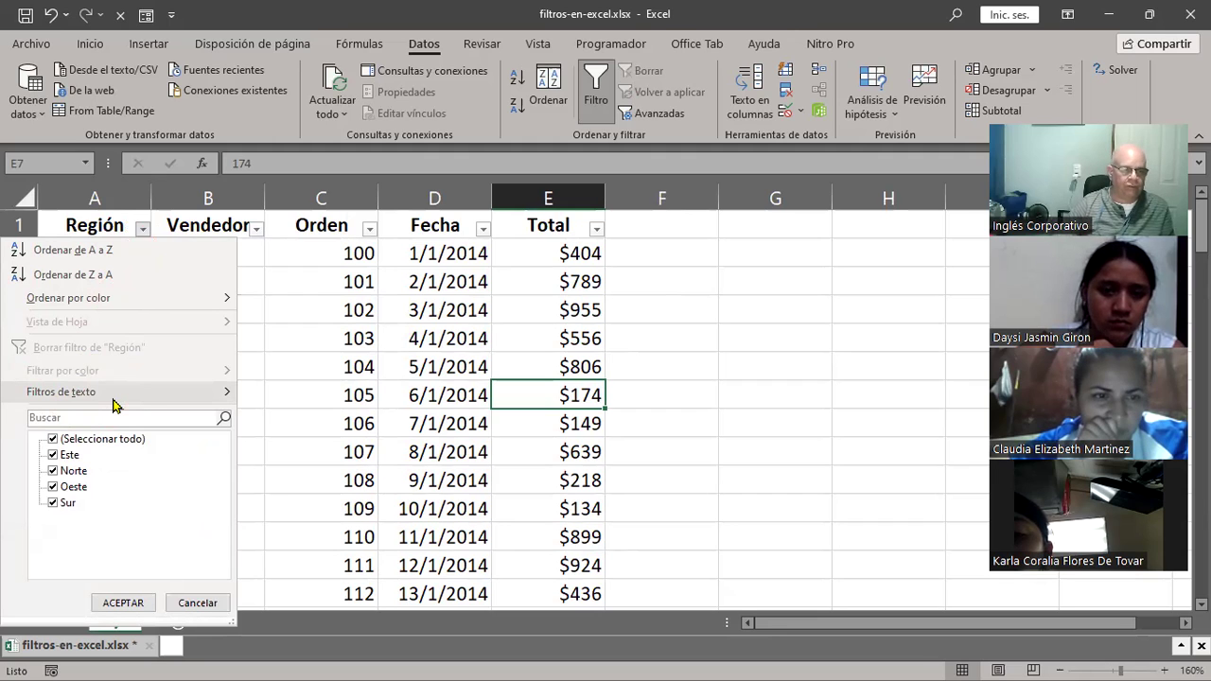
{"action": "left_click", "coordinate": [113, 405]}
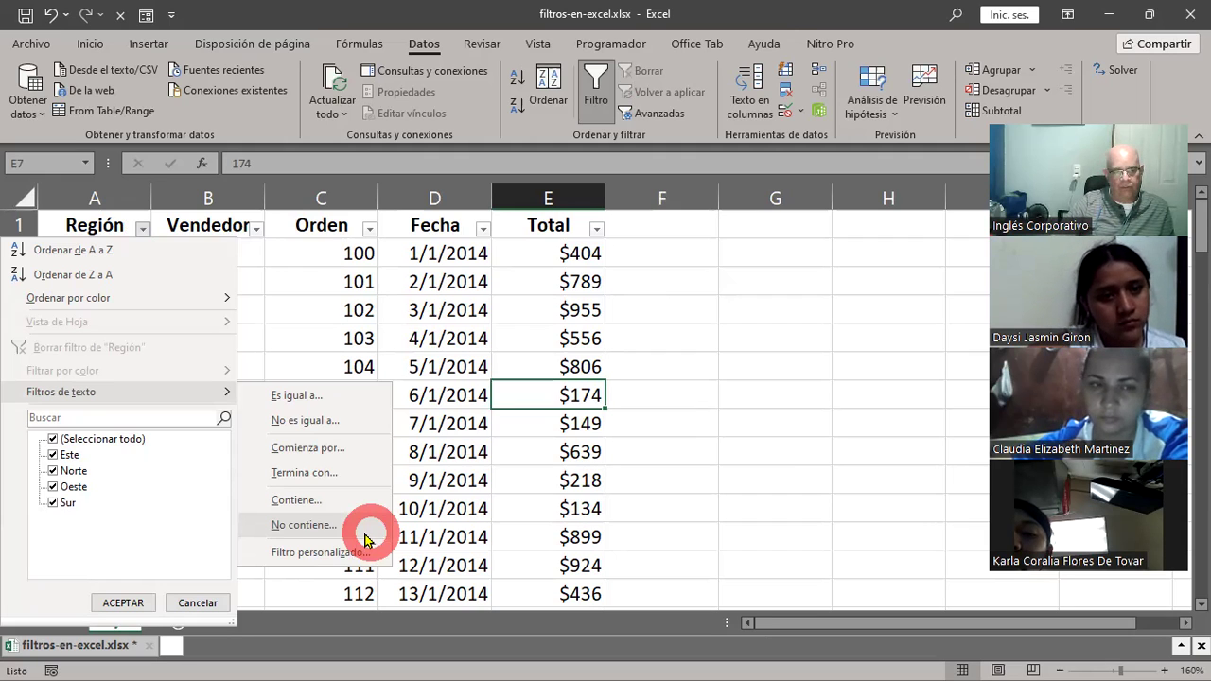
Review the Región custom AutoFilter's comparison list, keeping 'es igual a', then close it unapplied
{"action": "left_click", "coordinate": [320, 554]}
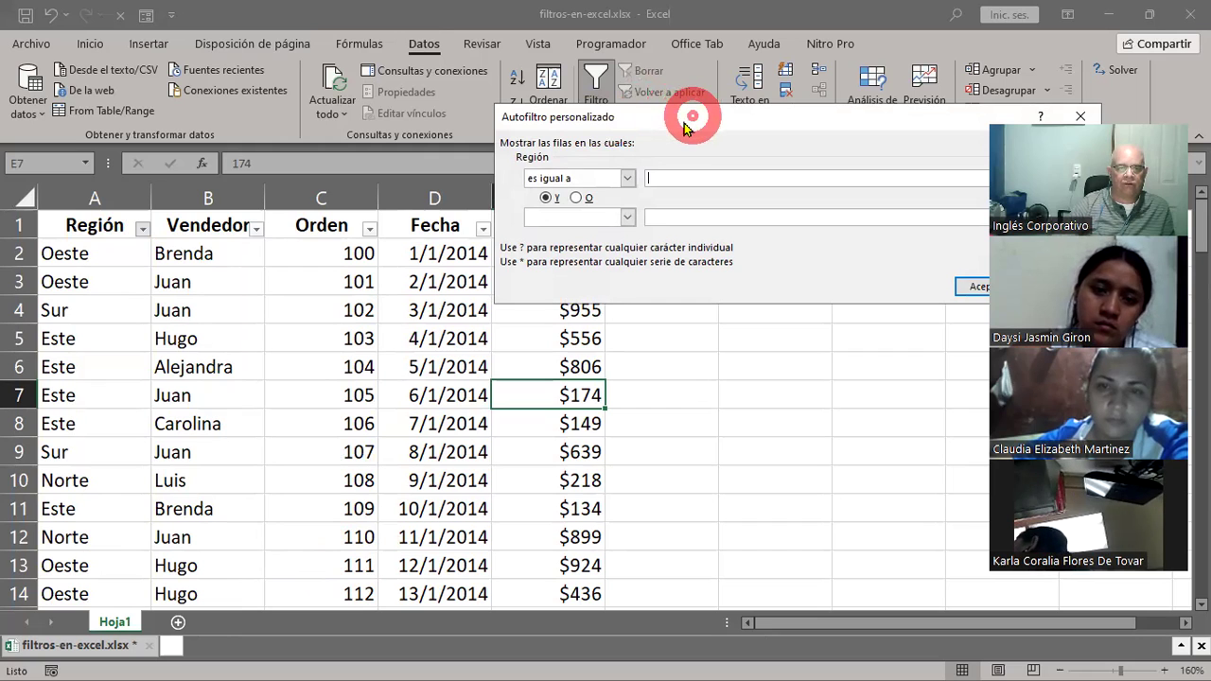
{"action": "left_click_drag", "start_coordinate": [685, 127], "coordinate": [456, 311]}
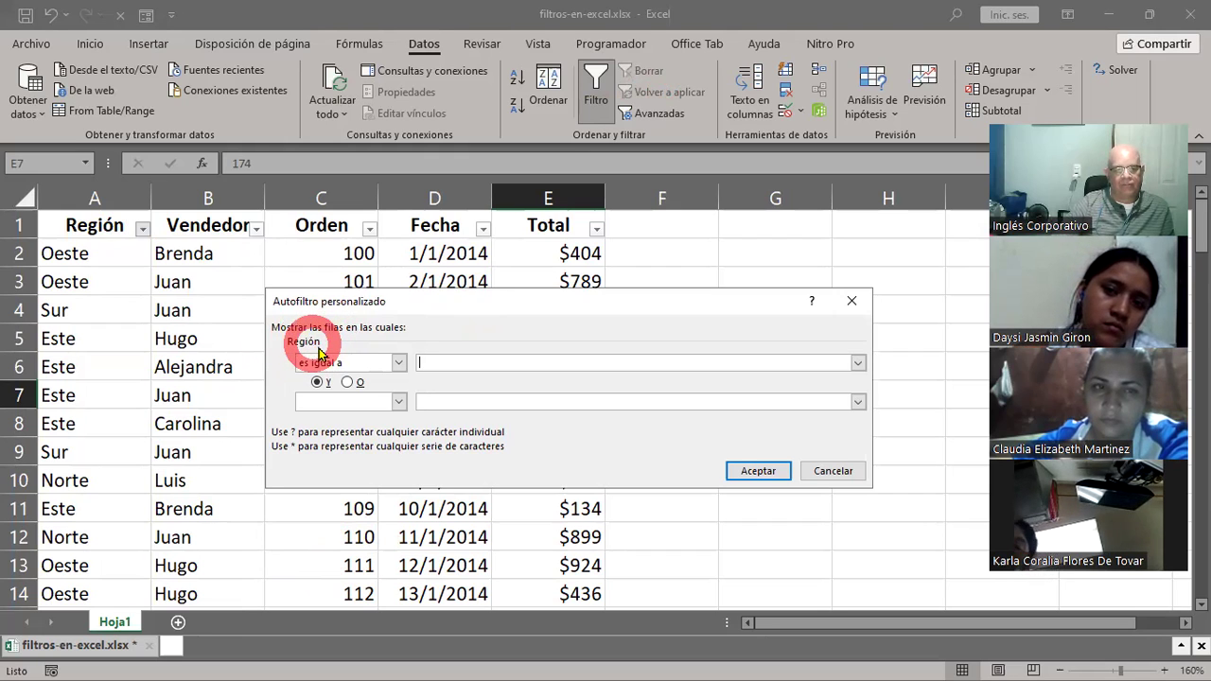
{"action": "left_click", "coordinate": [399, 364]}
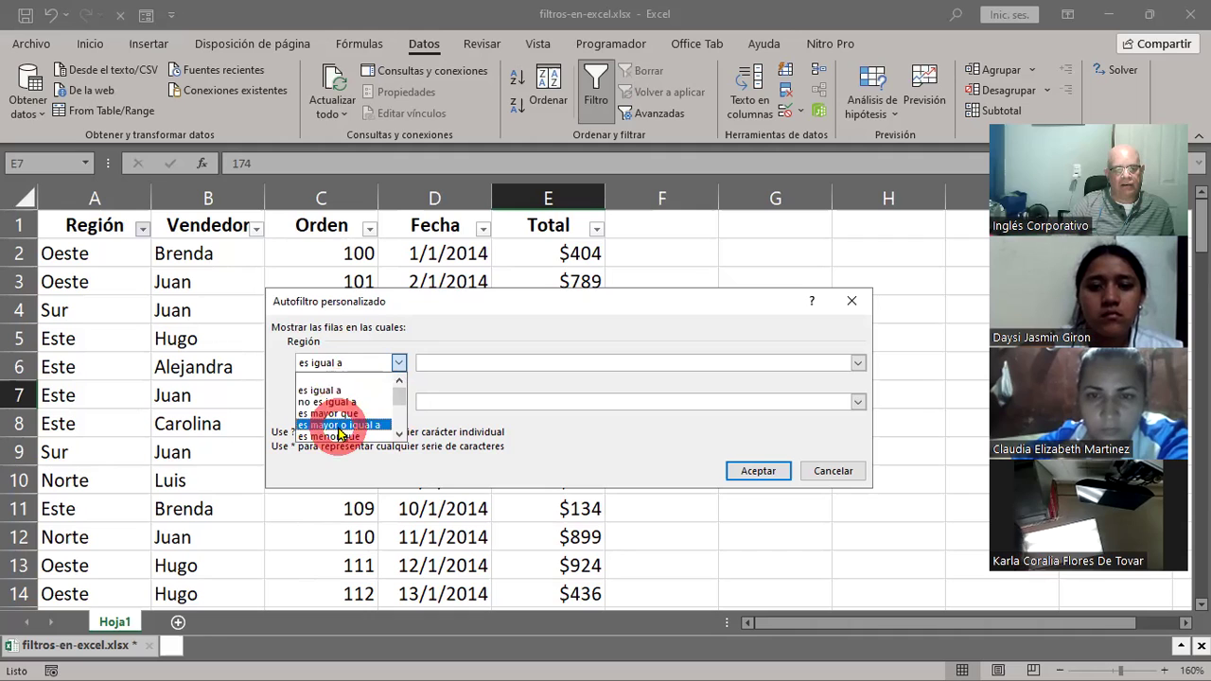
{"action": "left_click", "coordinate": [399, 436]}
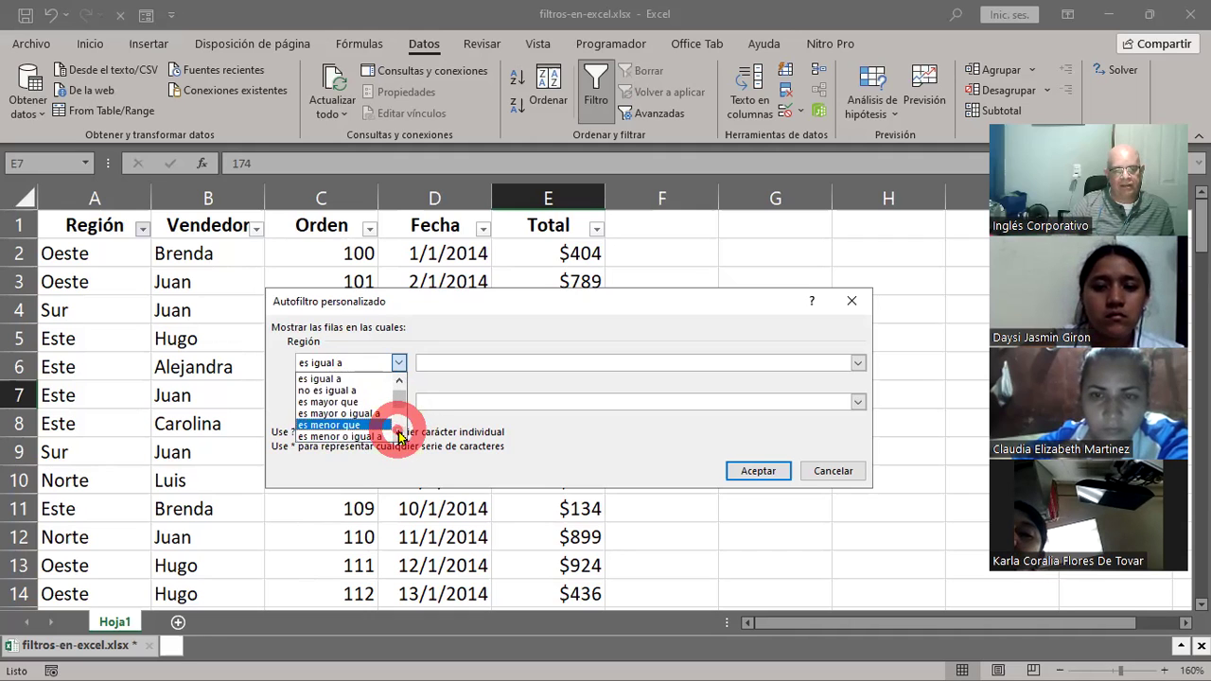
{"action": "left_click", "coordinate": [399, 436]}
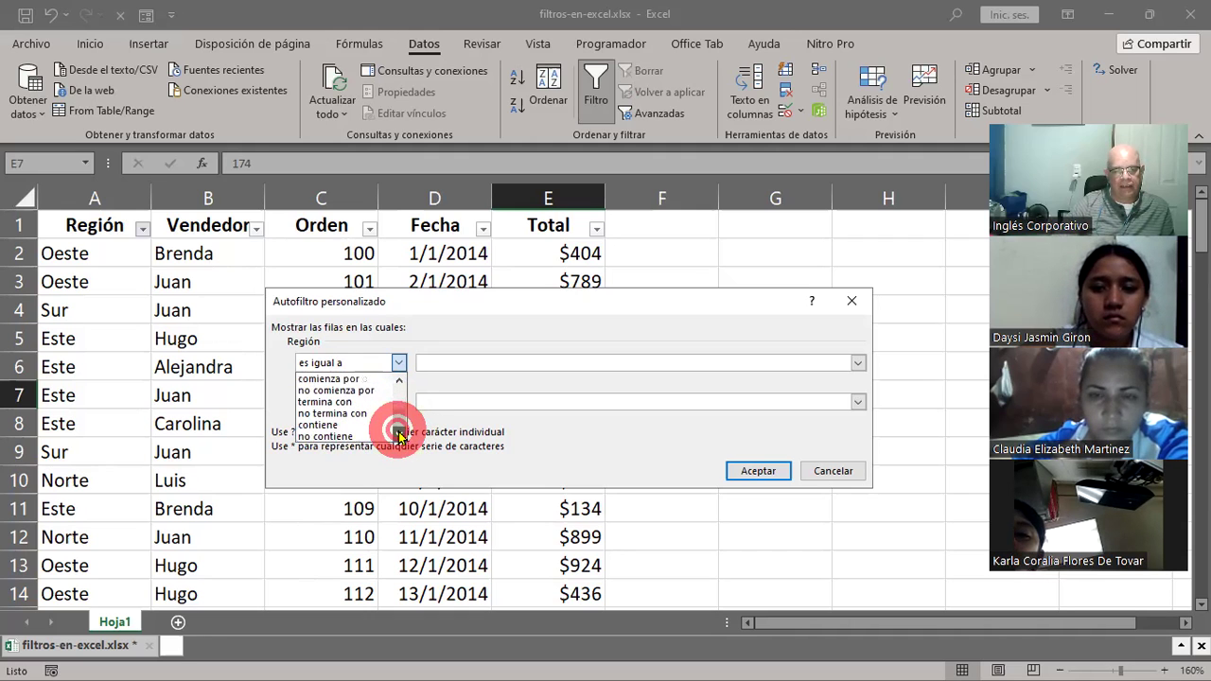
{"action": "left_click", "coordinate": [849, 304]}
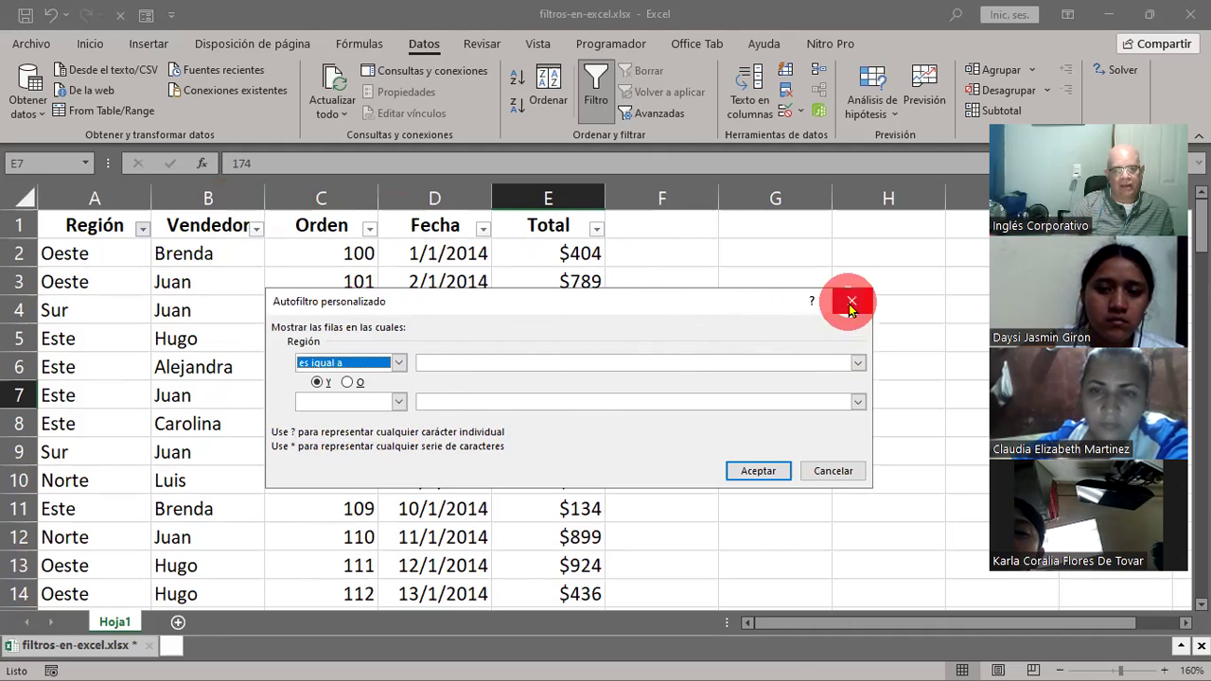
{"action": "left_click", "coordinate": [850, 302]}
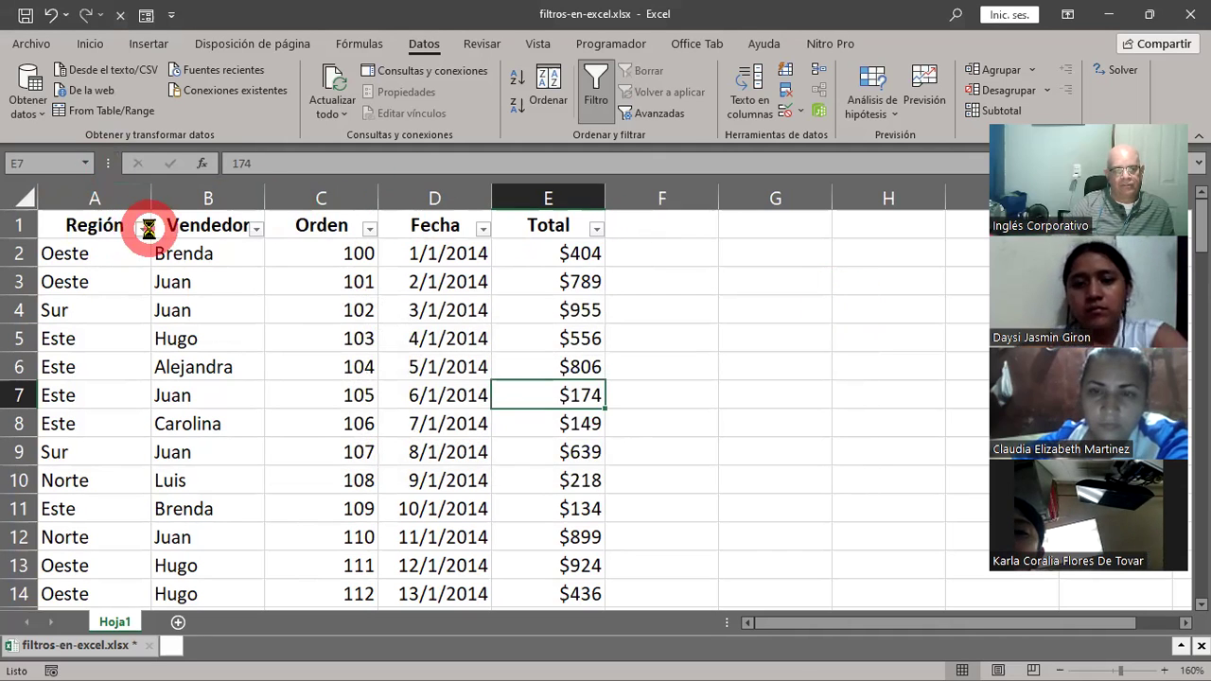
Preview Región's text filter conditions, then close the menu without filtering
{"action": "left_click", "coordinate": [142, 229]}
{"action": "left_click", "coordinate": [186, 395]}
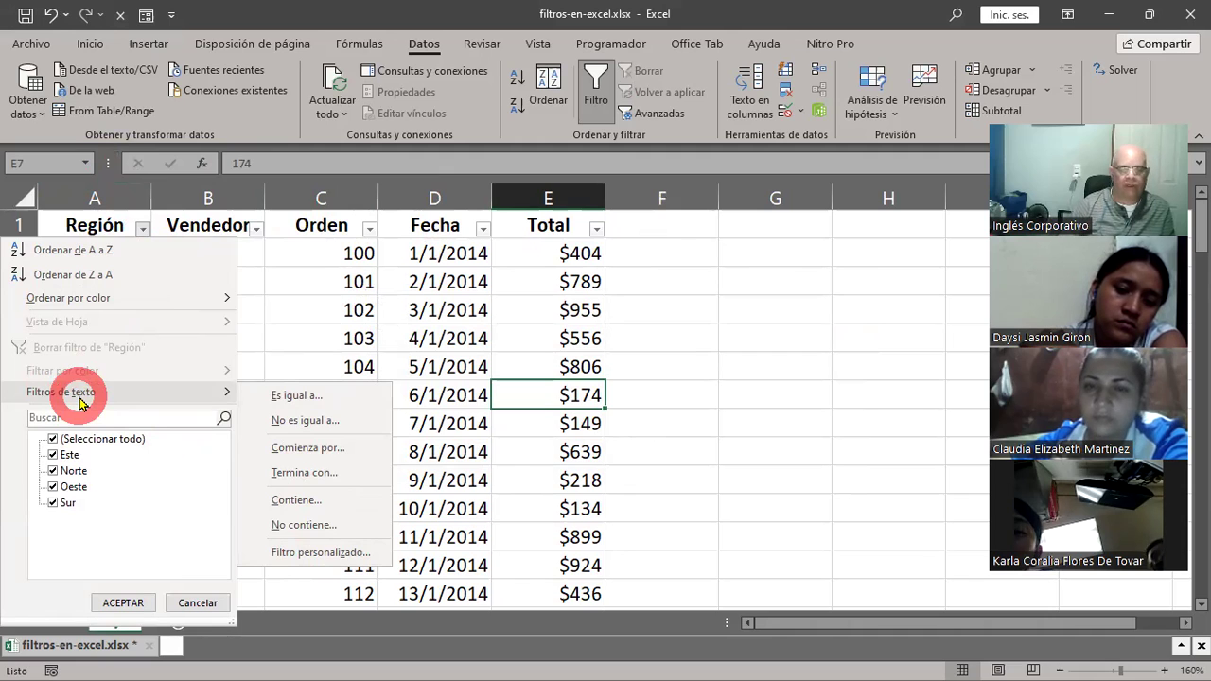
{"action": "left_click", "coordinate": [294, 308]}
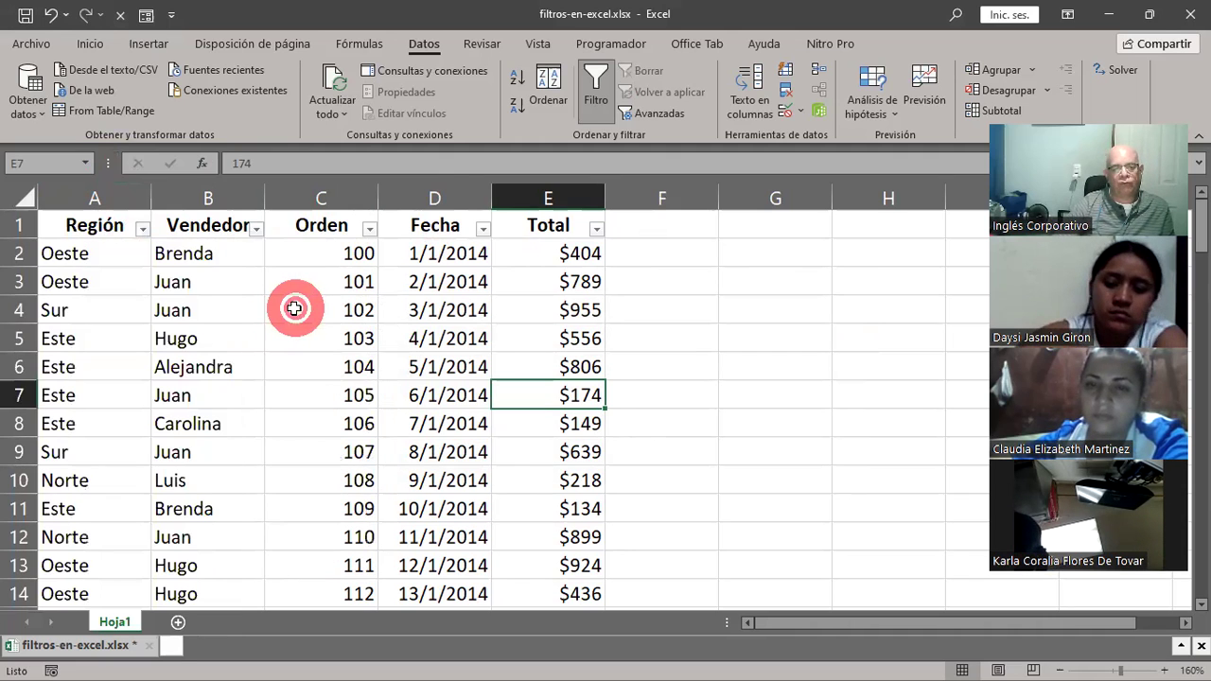
Select the region names in column A, then reopen Región's filter with its text conditions
{"action": "left_click", "coordinate": [294, 308]}
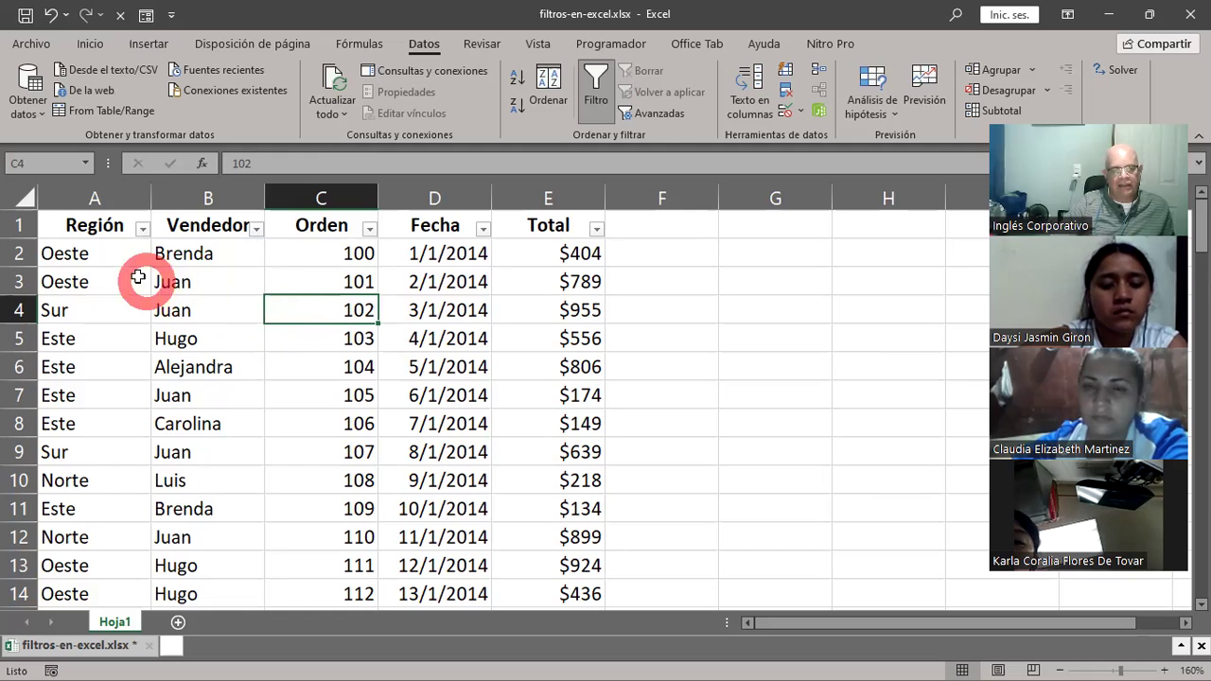
{"action": "left_click_drag", "start_coordinate": [90, 252], "coordinate": [83, 550]}
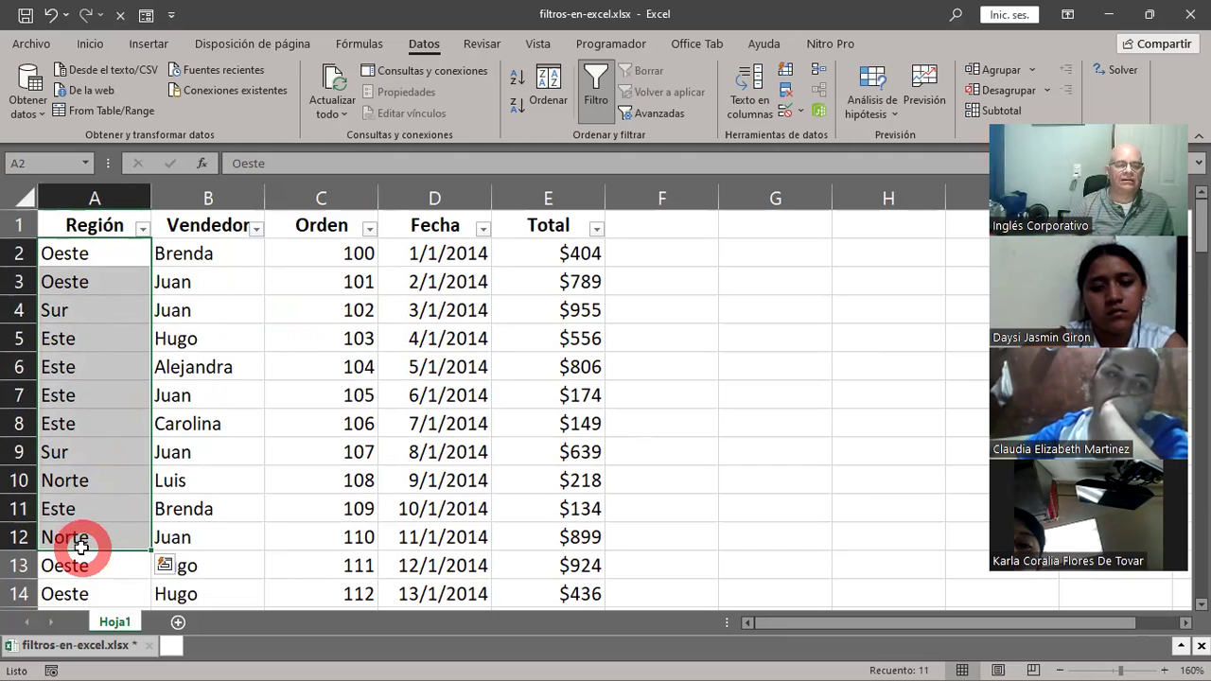
{"action": "left_click", "coordinate": [105, 397]}
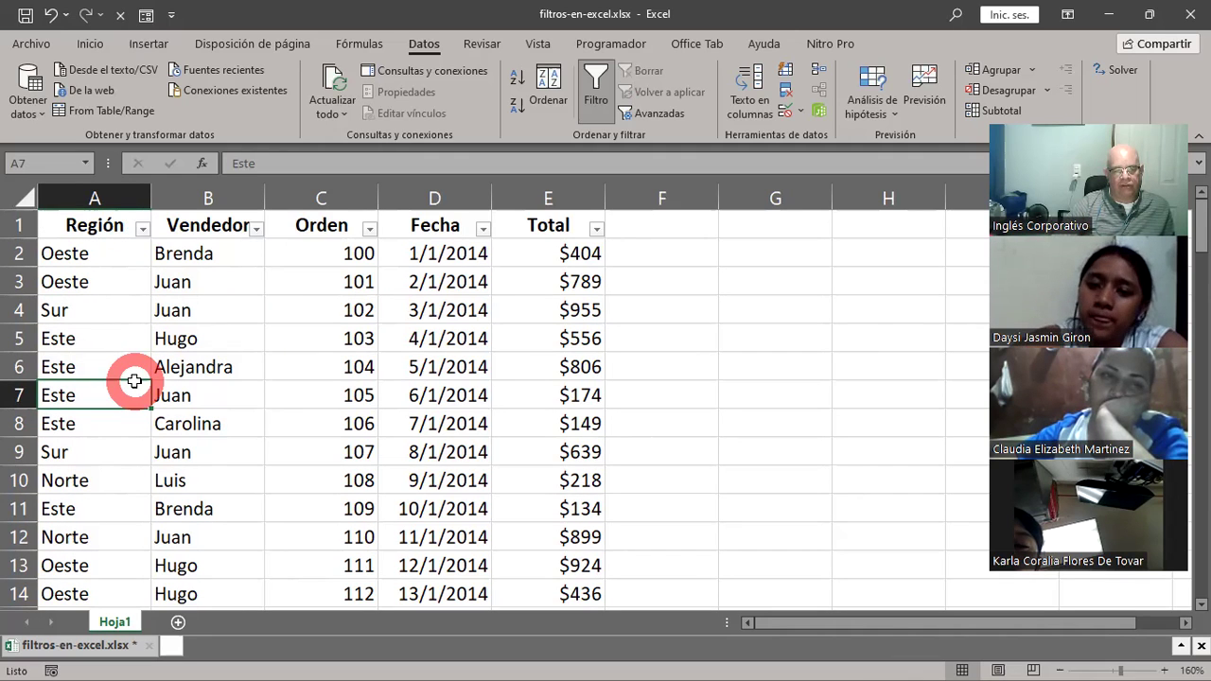
{"action": "left_click", "coordinate": [141, 231]}
{"action": "mouse_move", "coordinate": [60, 391]}
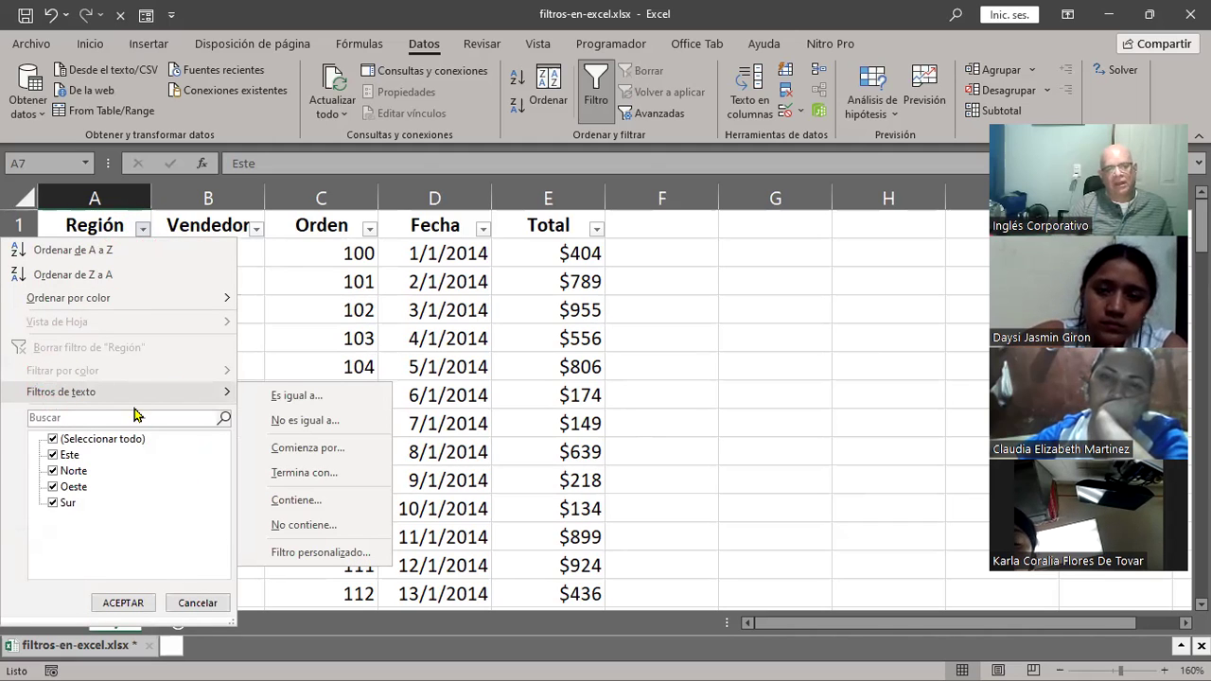
Close the Región menu, glance at the Vendedor filter, and select the salesperson names in column B
{"action": "left_click", "coordinate": [327, 300]}
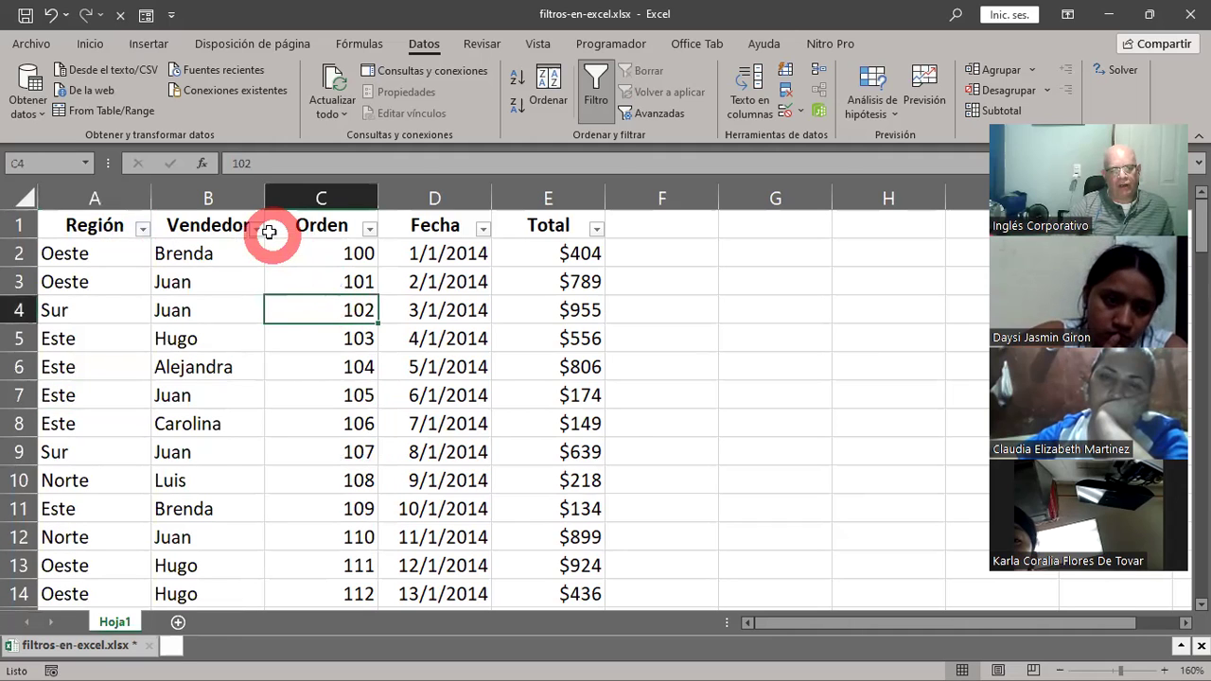
{"action": "left_click", "coordinate": [256, 231]}
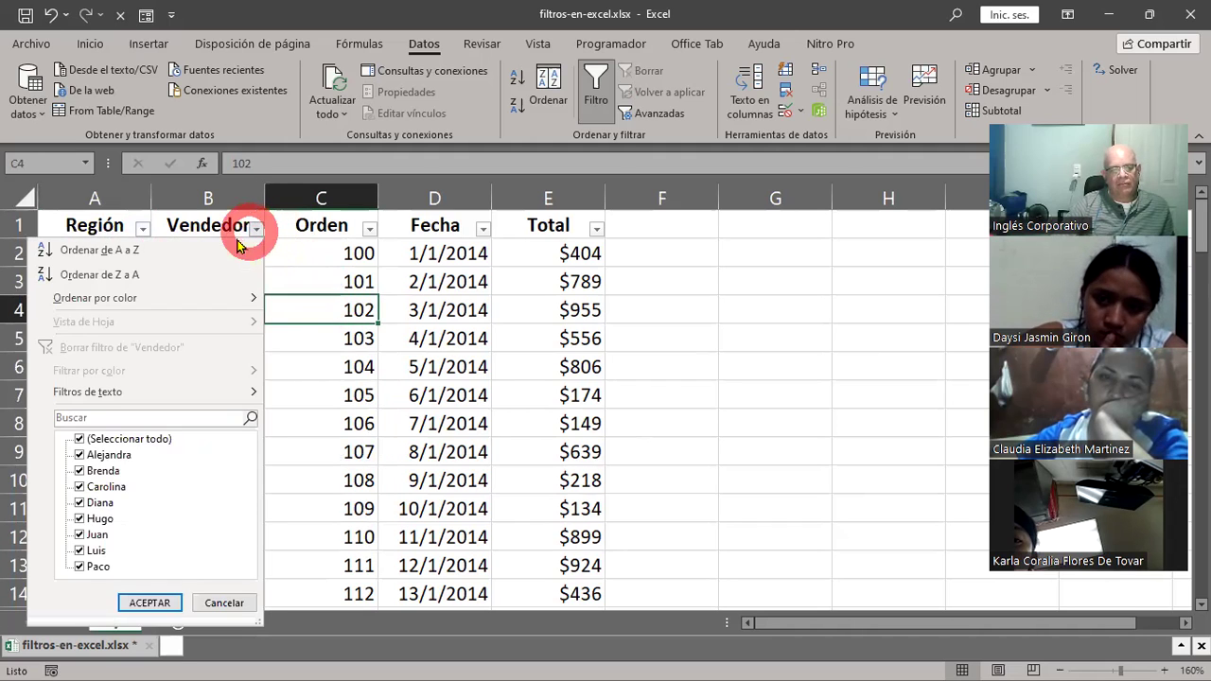
{"action": "mouse_move", "coordinate": [87, 391]}
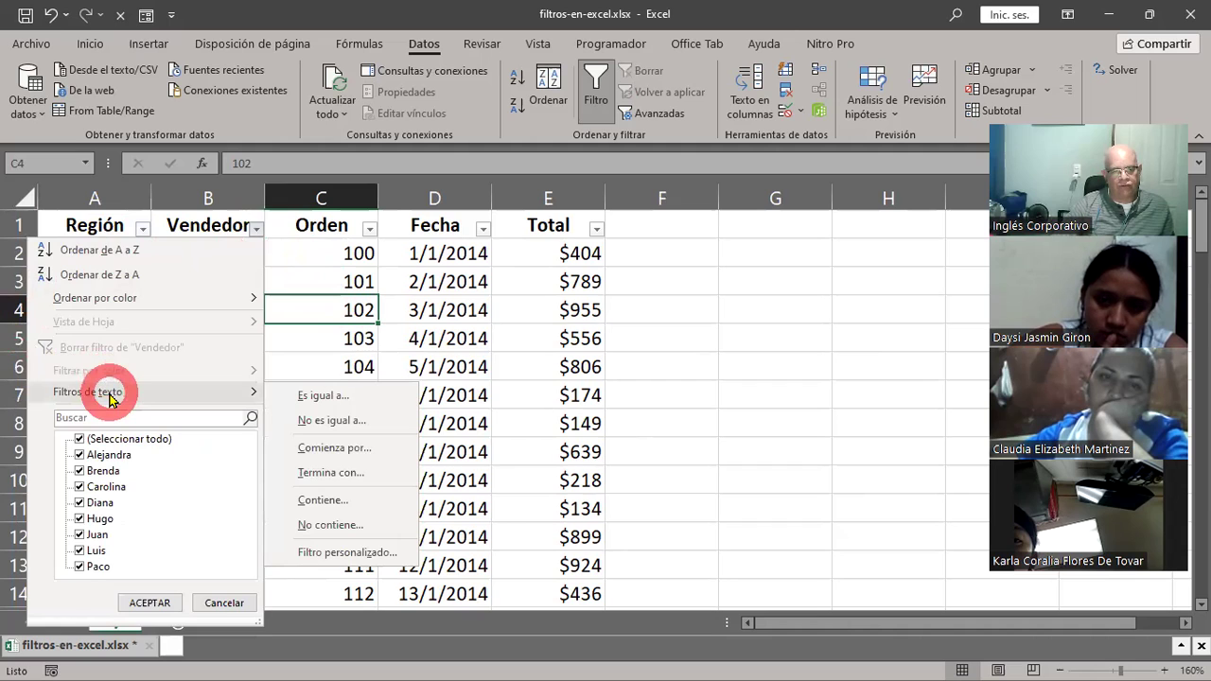
{"action": "left_click", "coordinate": [494, 358]}
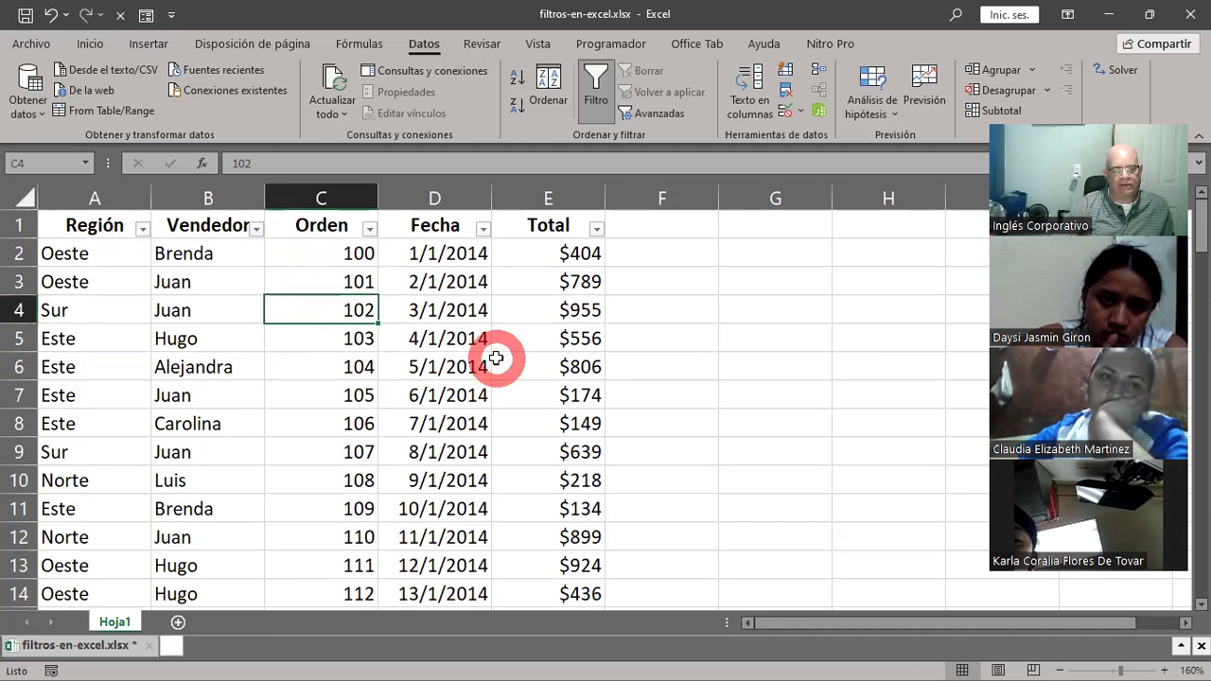
{"action": "left_click_drag", "start_coordinate": [161, 255], "coordinate": [164, 565]}
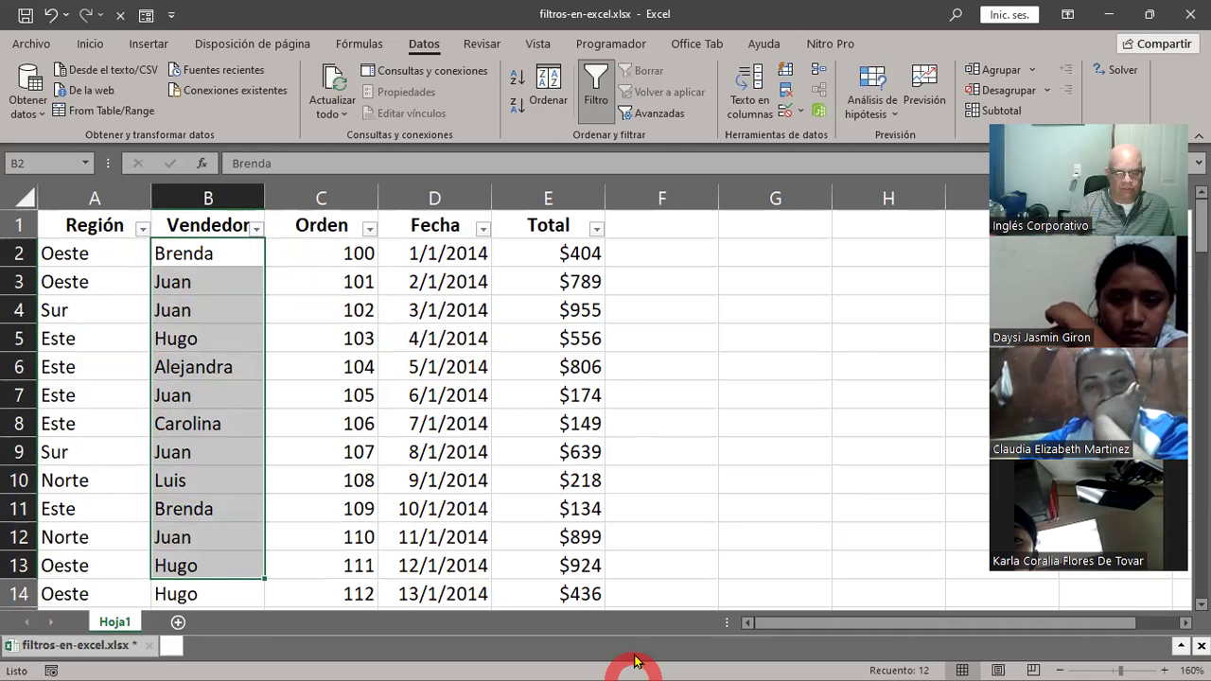
Preview Orden's number filter conditions, close the menu, and select the Orden values C2:C13
{"action": "left_click", "coordinate": [370, 232]}
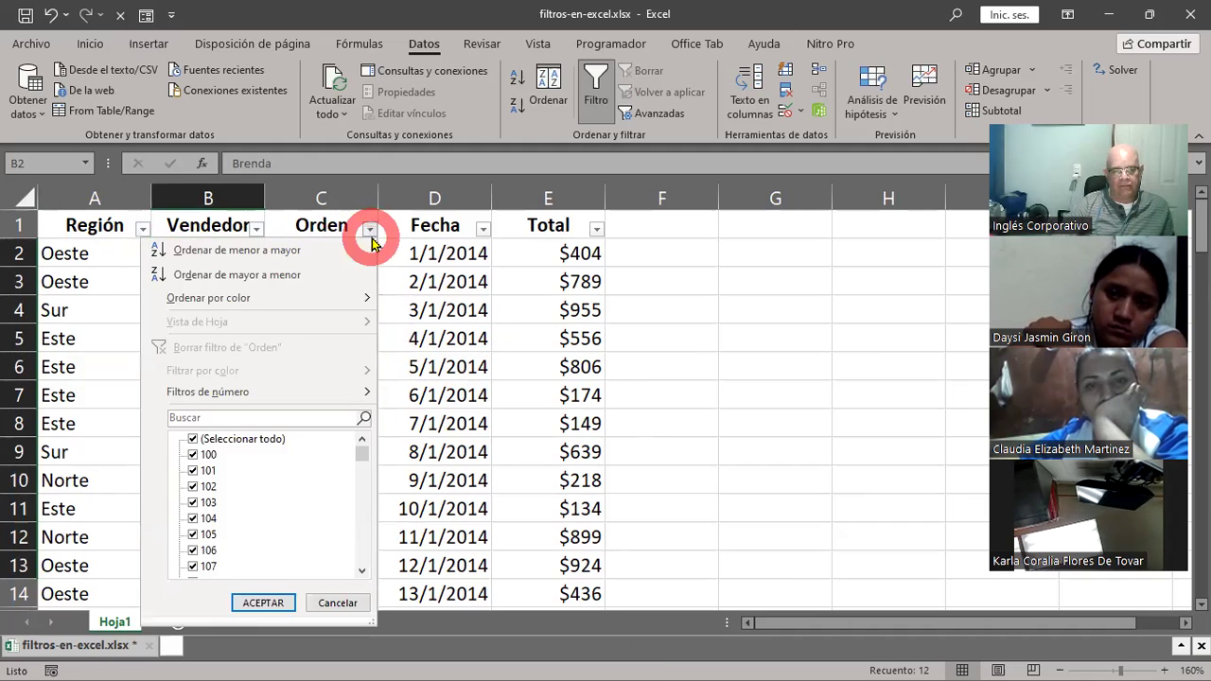
{"action": "left_click", "coordinate": [230, 397]}
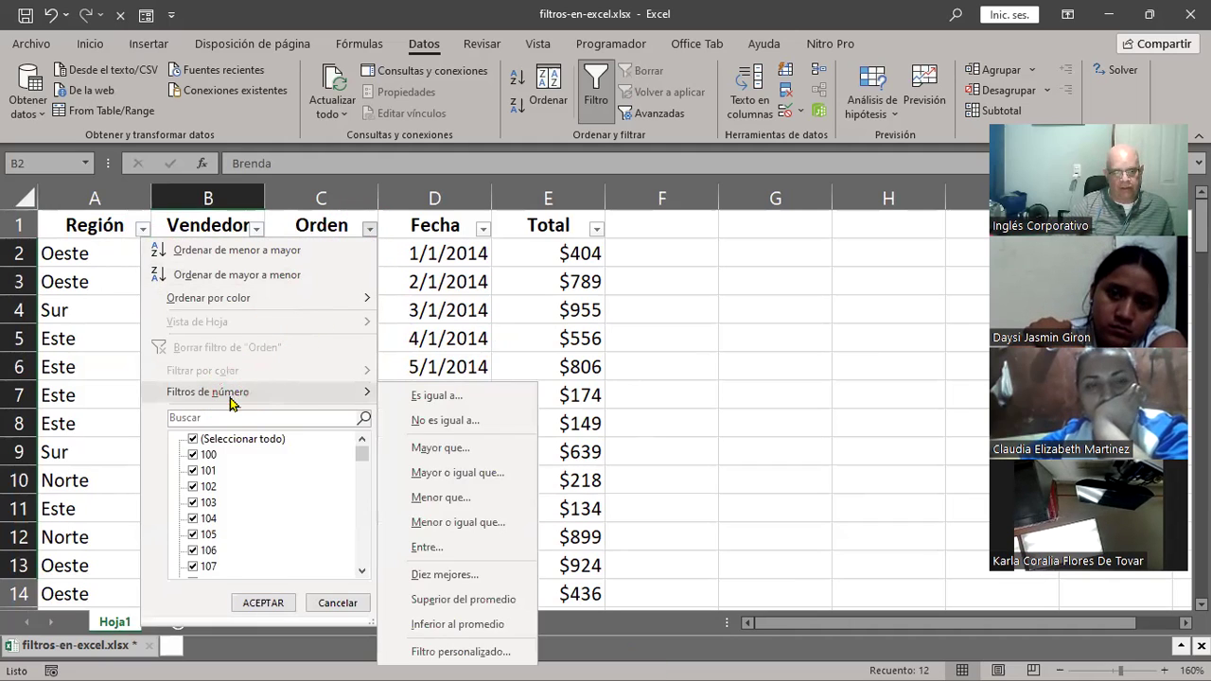
{"action": "left_click", "coordinate": [208, 390]}
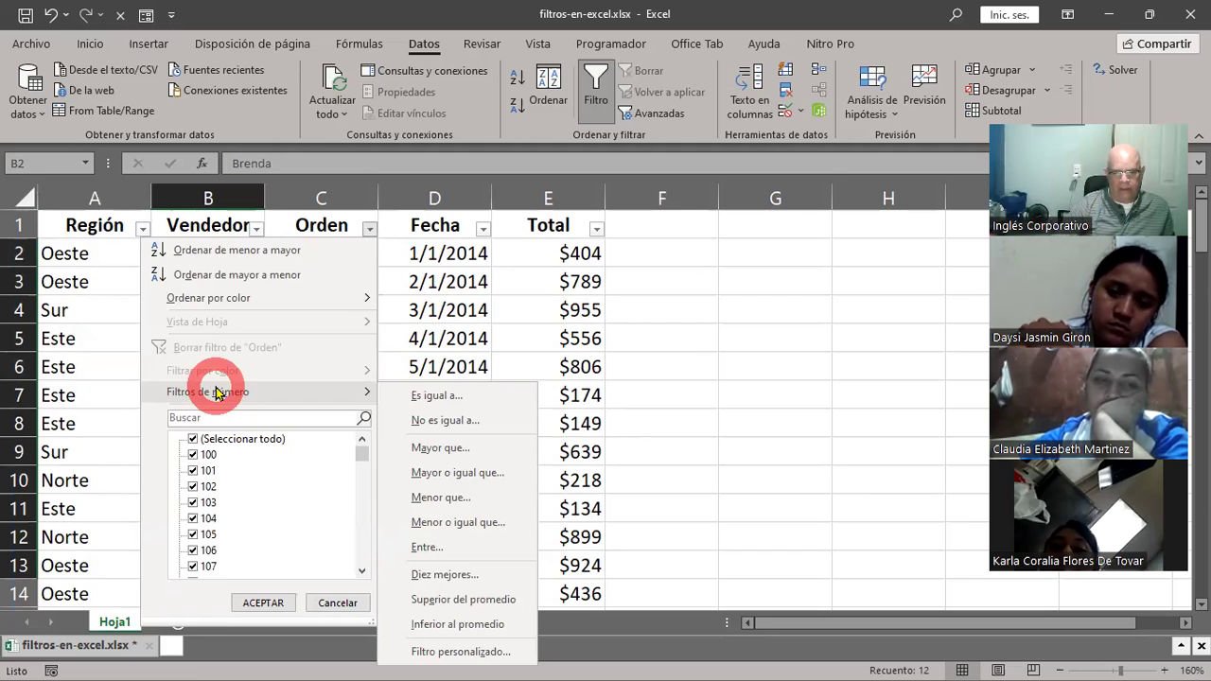
{"action": "left_click", "coordinate": [348, 253]}
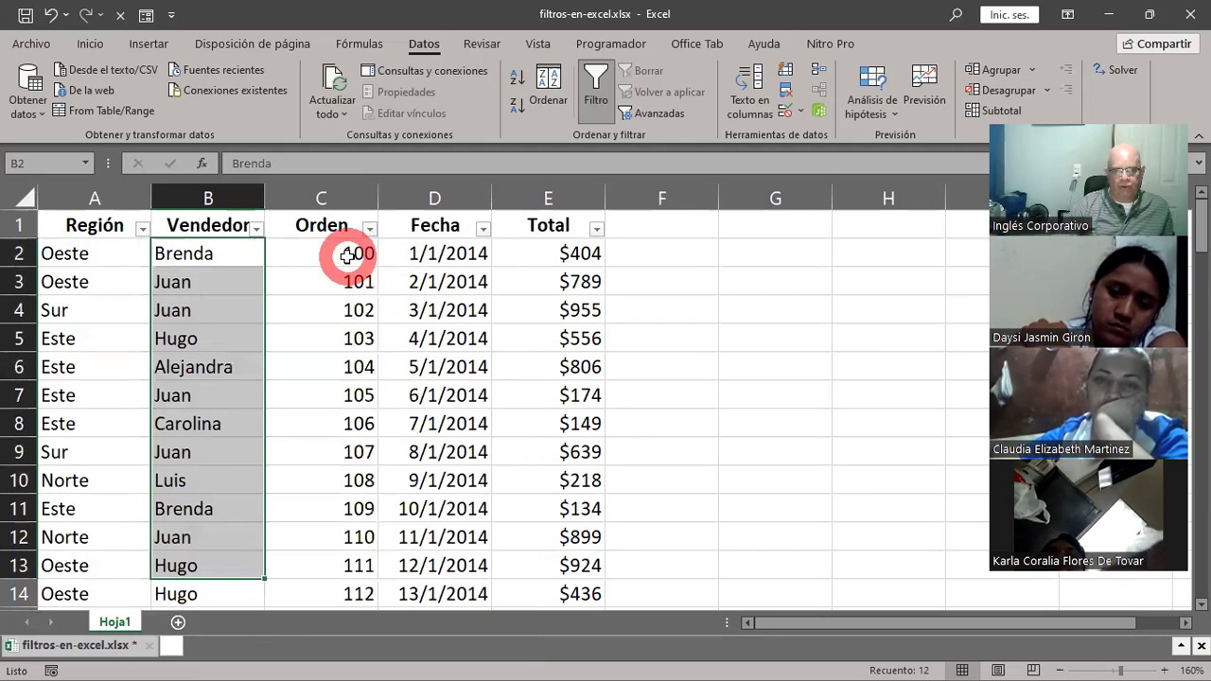
{"action": "left_click_drag", "start_coordinate": [348, 253], "coordinate": [327, 563]}
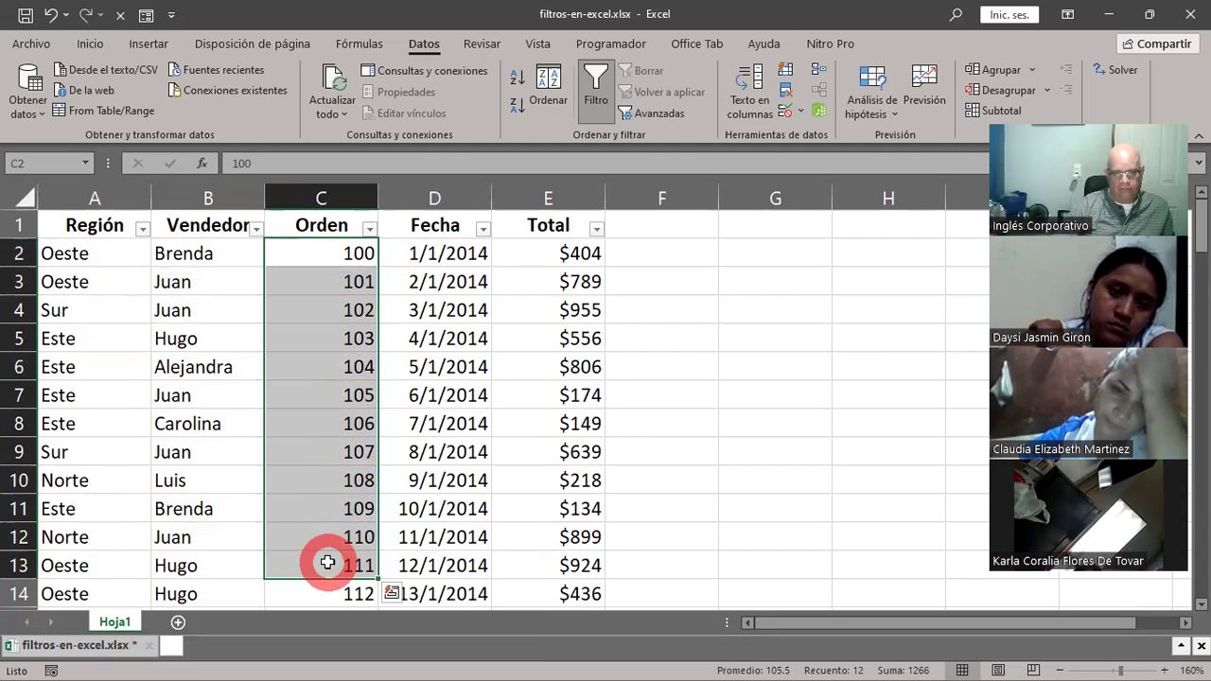
{"action": "left_click", "coordinate": [369, 229]}
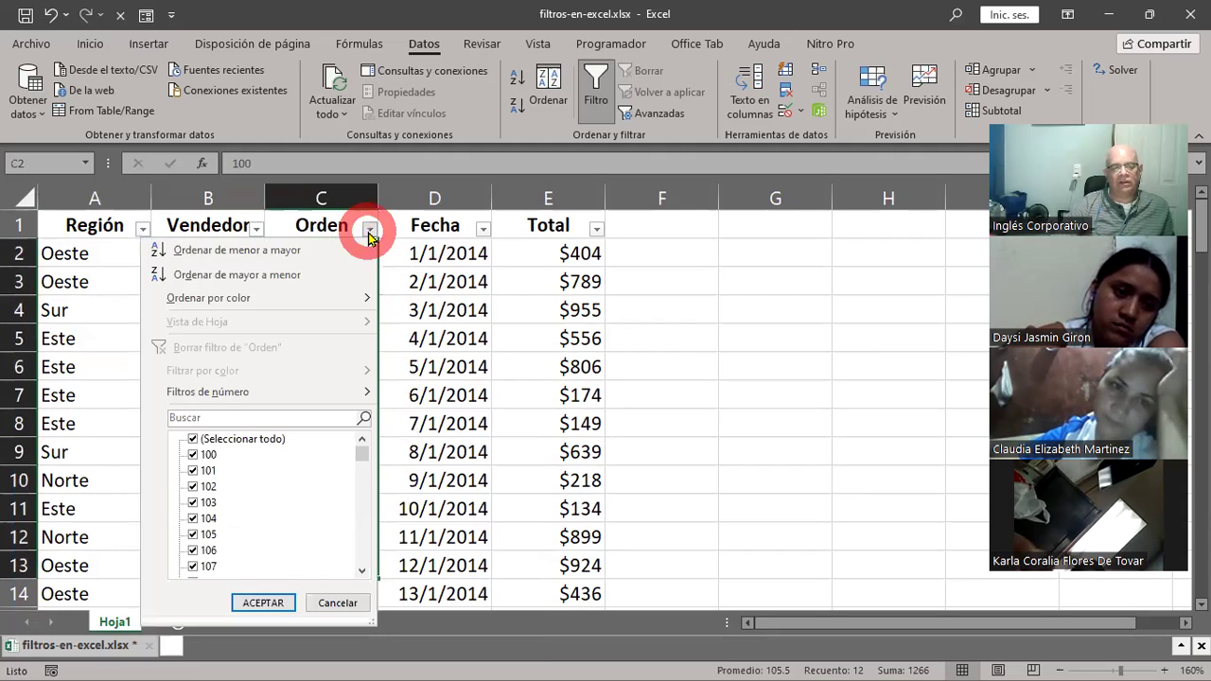
{"action": "left_click", "coordinate": [216, 400]}
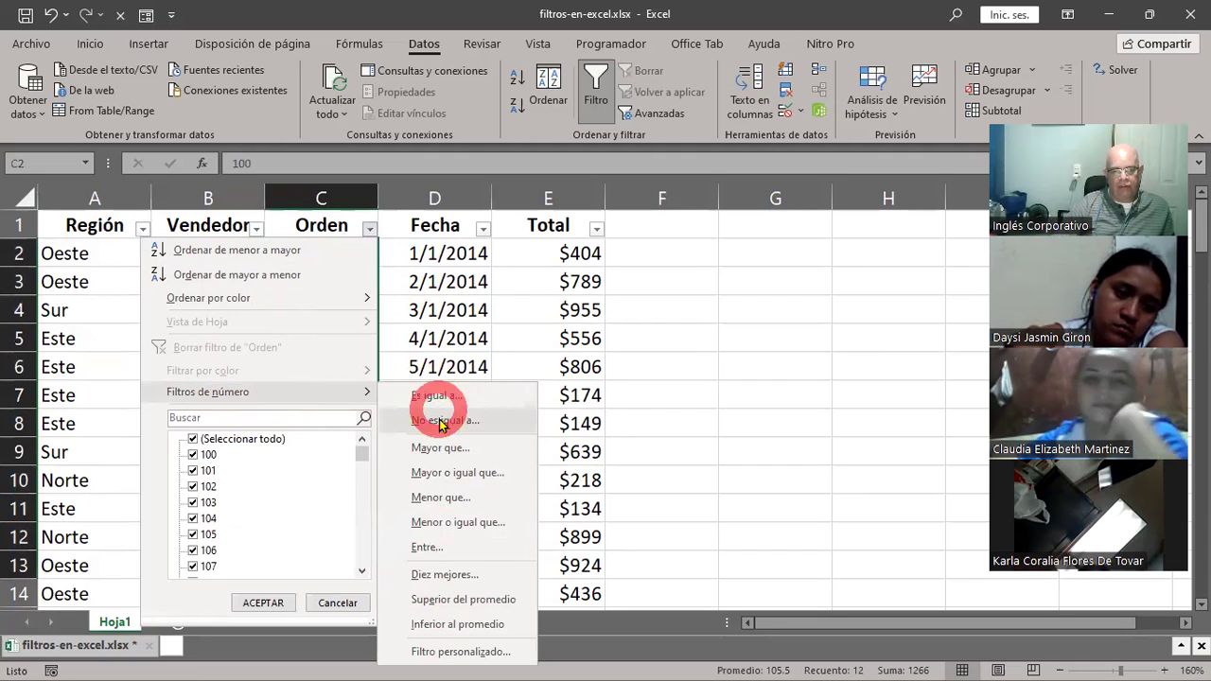
{"action": "left_click", "coordinate": [437, 653]}
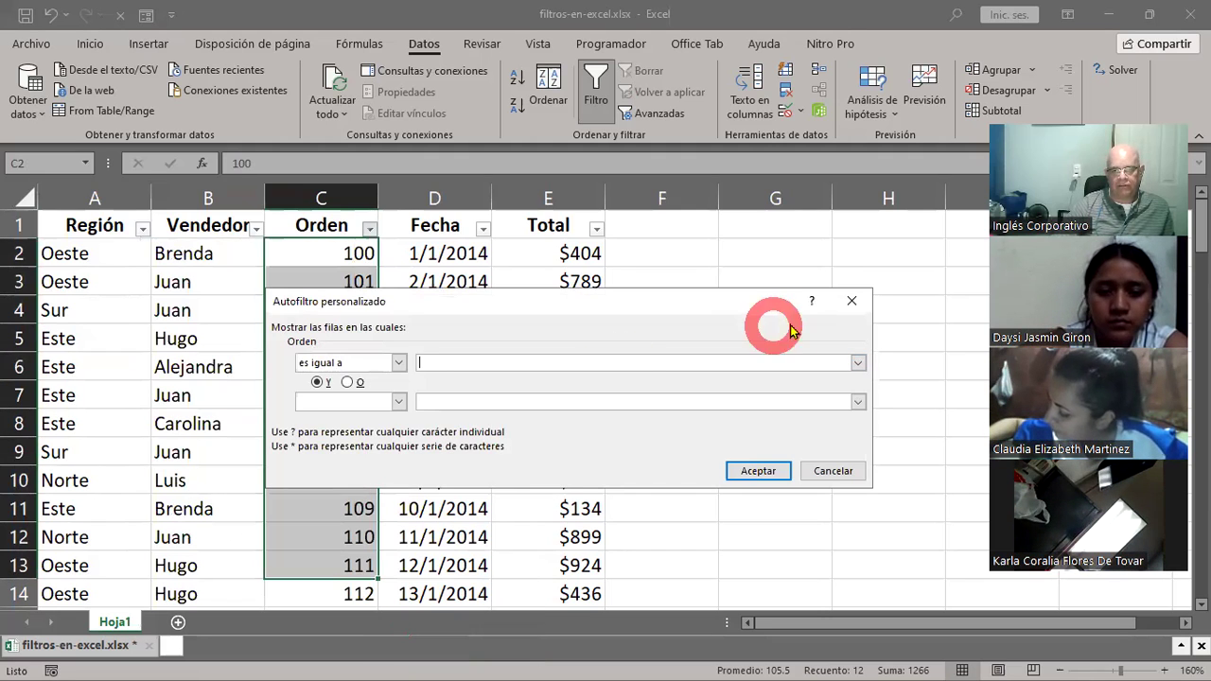
{"action": "left_click", "coordinate": [851, 300]}
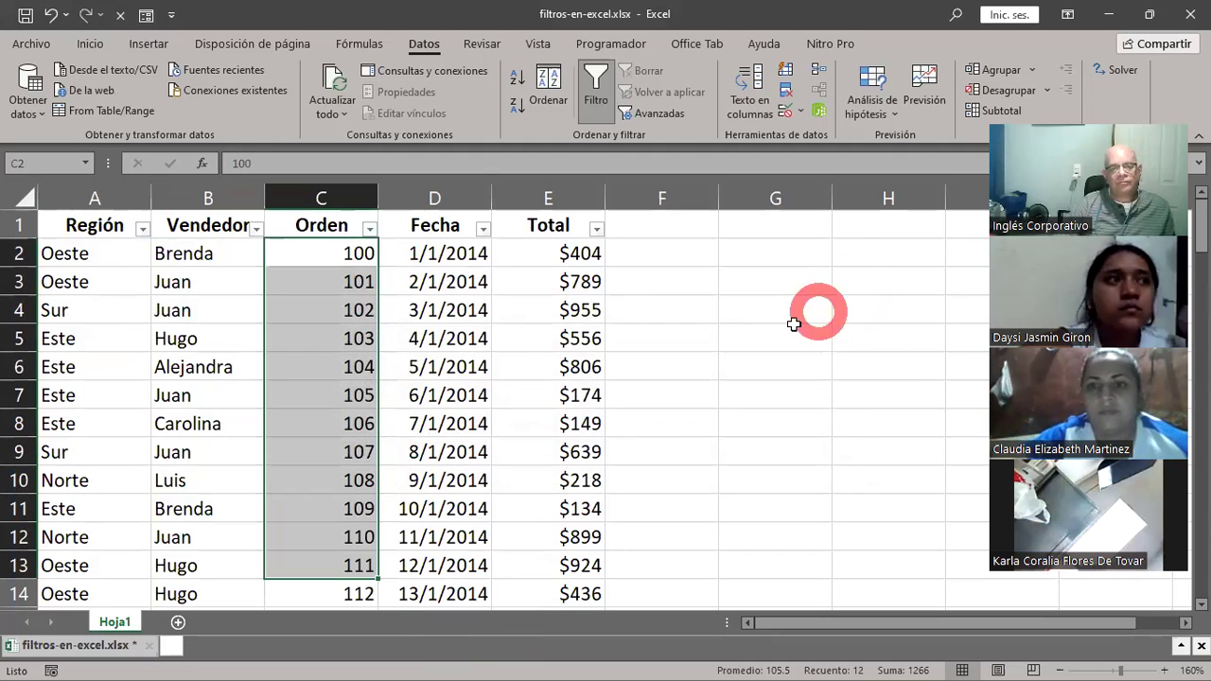
{"action": "left_click", "coordinate": [390, 382]}
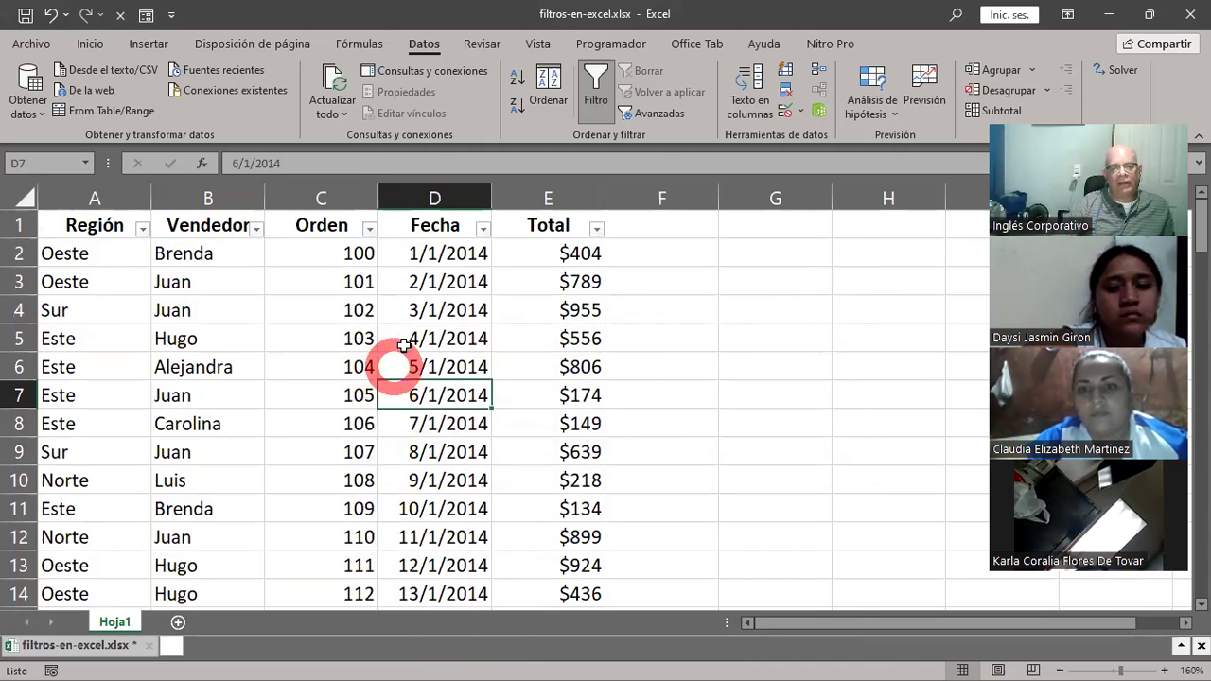
Preview Fecha's date filter conditions, select dates D2:D11, then reopen the Filtros de fecha list
{"action": "left_click", "coordinate": [481, 230]}
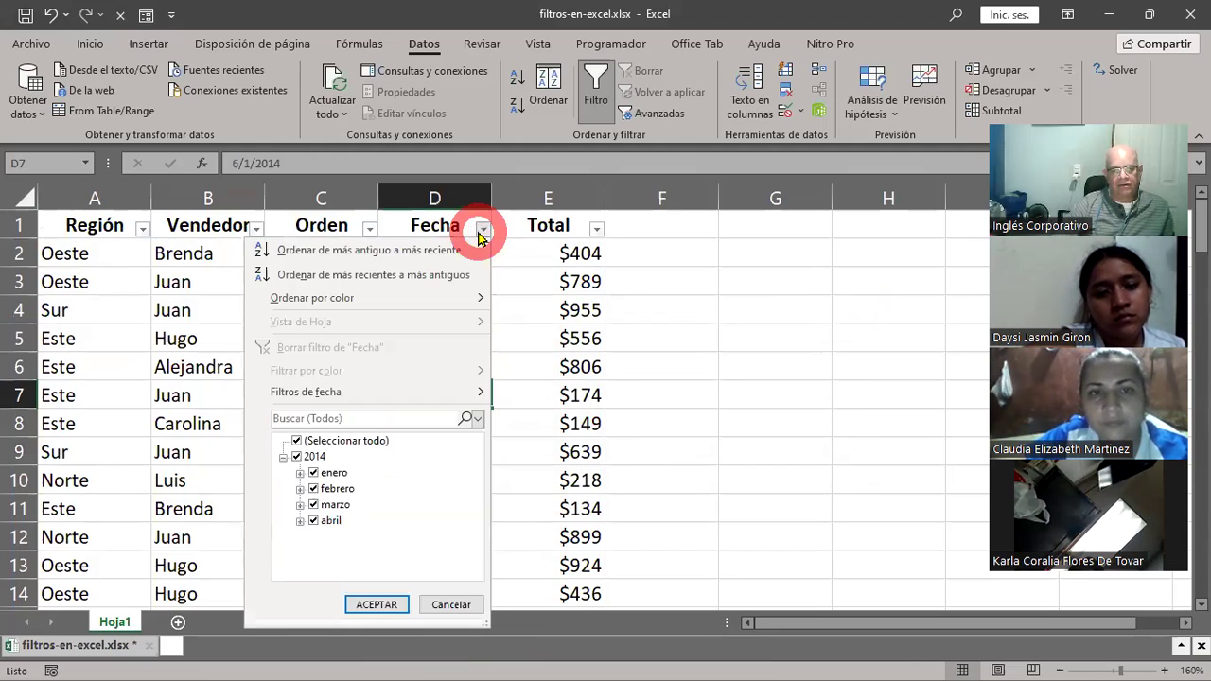
{"action": "left_click", "coordinate": [290, 395]}
{"action": "mouse_move", "coordinate": [306, 391]}
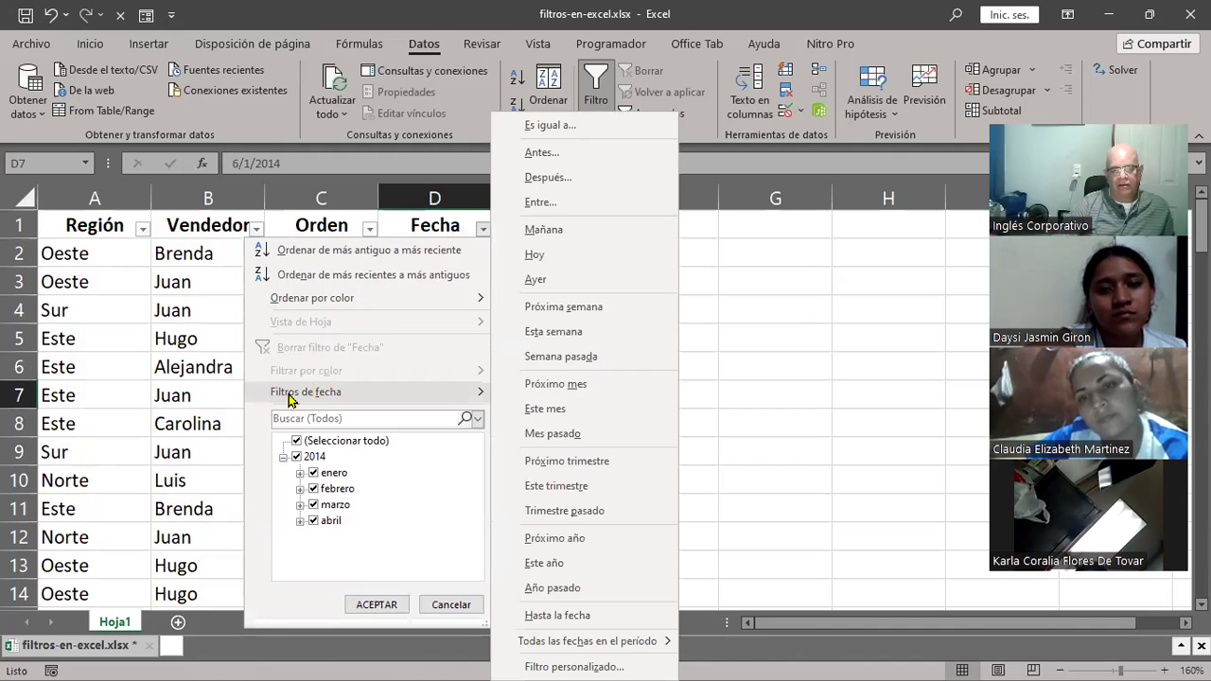
{"action": "left_click", "coordinate": [797, 306]}
{"action": "left_click_drag", "start_coordinate": [397, 252], "coordinate": [407, 508]}
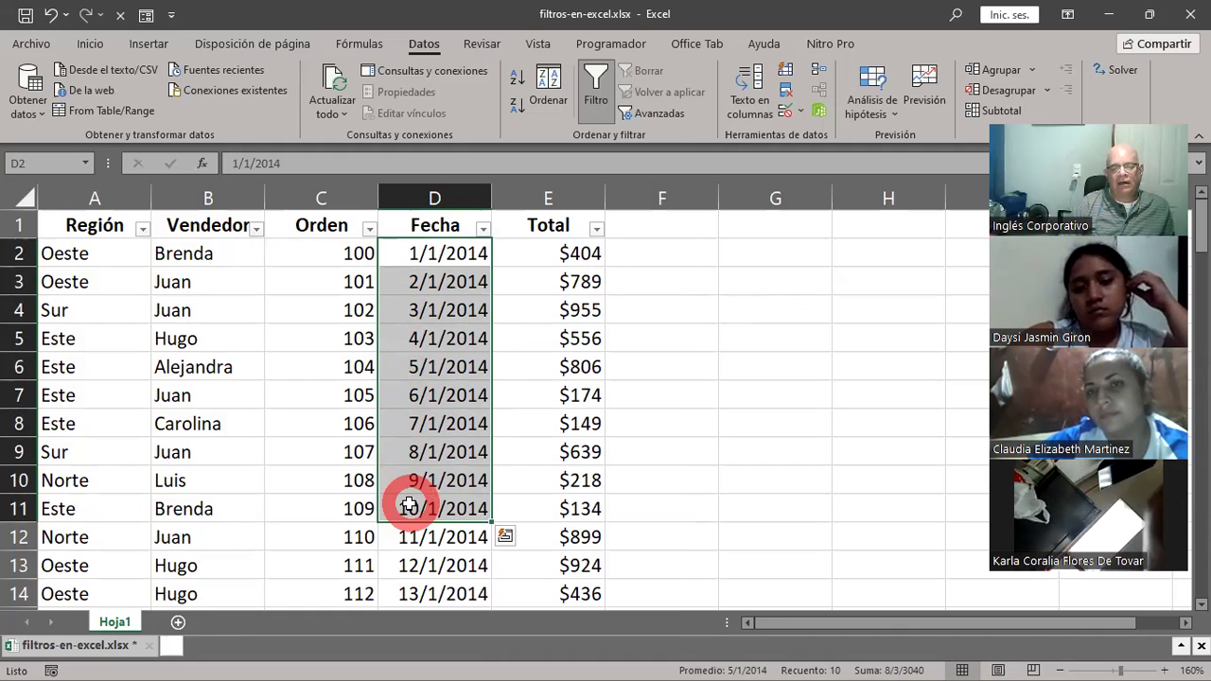
{"action": "left_click", "coordinate": [483, 229]}
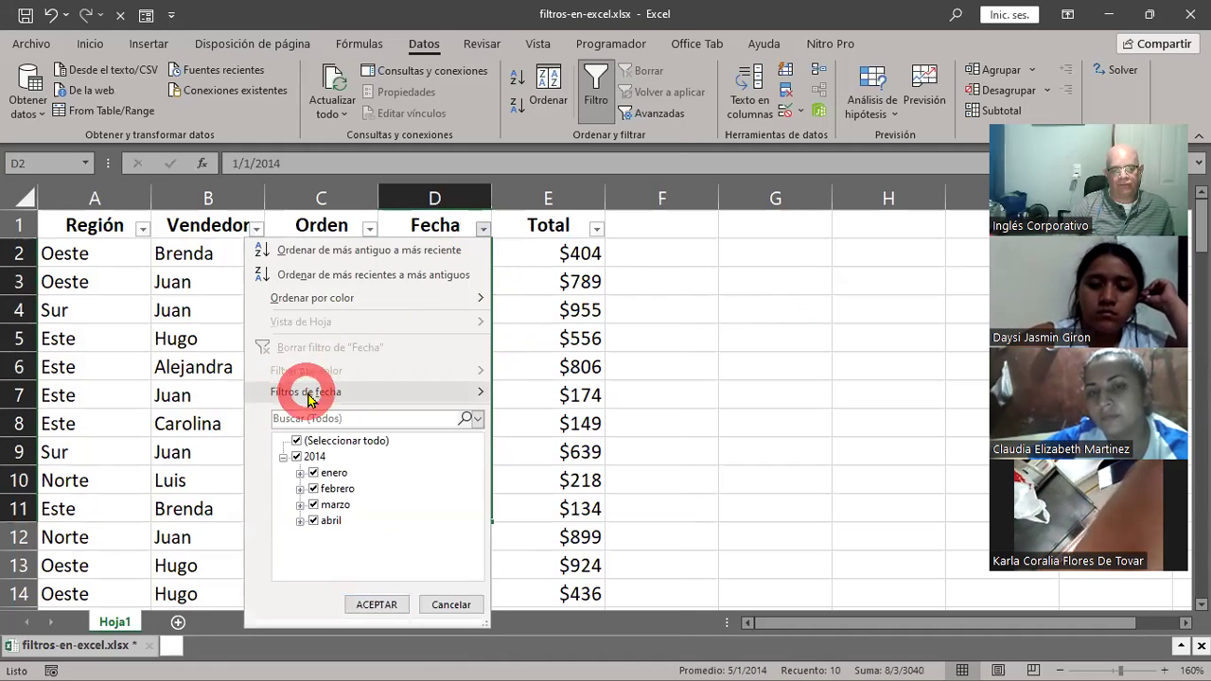
{"action": "left_click", "coordinate": [307, 392]}
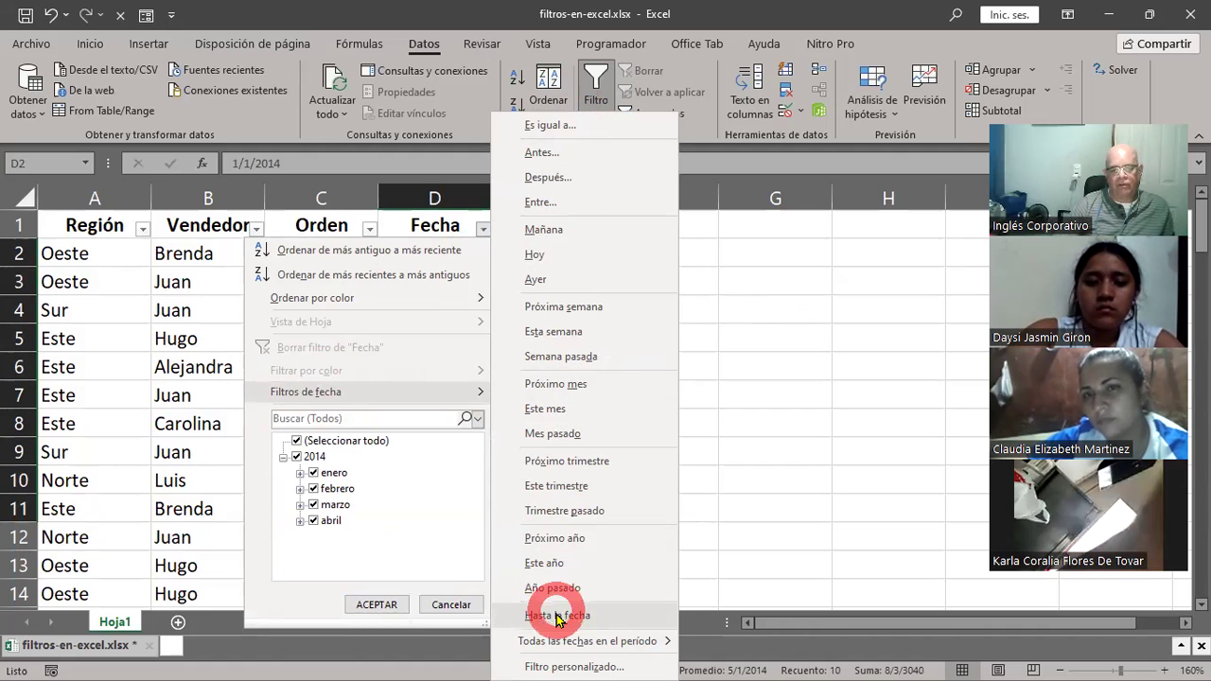
Dismiss the Fecha custom filter unapplied, then select totals E2:E5 and the $806 total in E6
{"action": "left_click", "coordinate": [560, 664]}
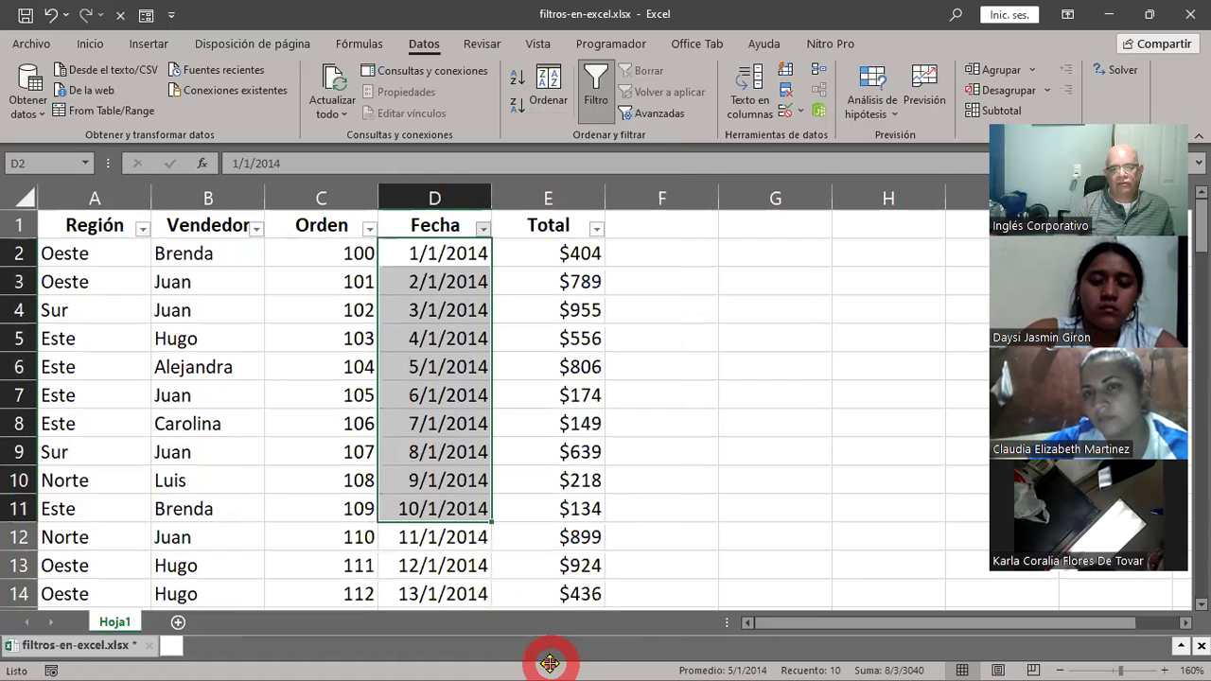
{"action": "left_click", "coordinate": [391, 362]}
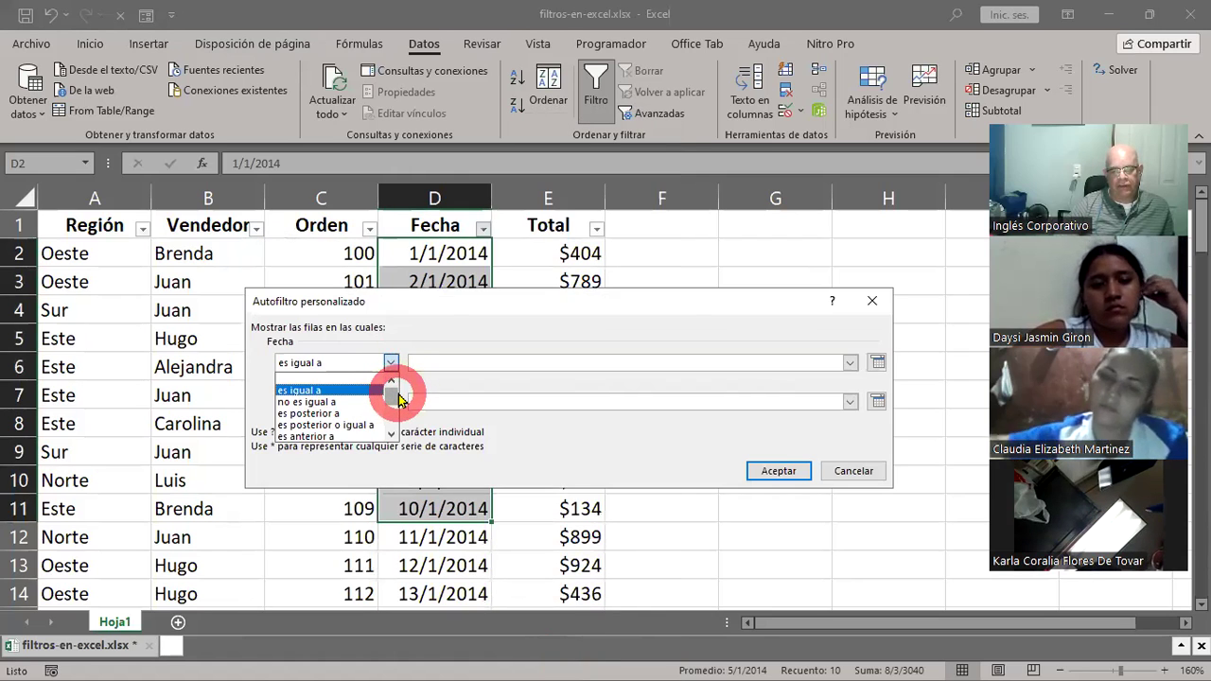
{"action": "left_click", "coordinate": [871, 303]}
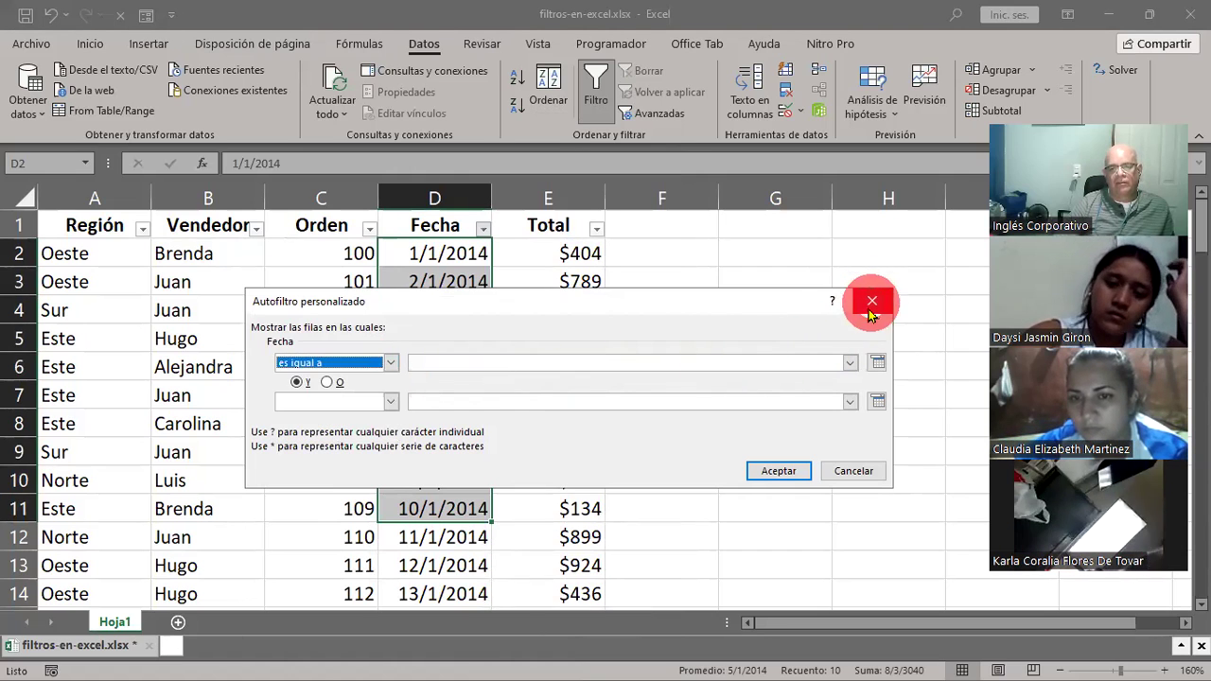
{"action": "left_click", "coordinate": [871, 303]}
{"action": "left_click_drag", "start_coordinate": [548, 250], "coordinate": [554, 452]}
{"action": "left_click", "coordinate": [567, 367]}
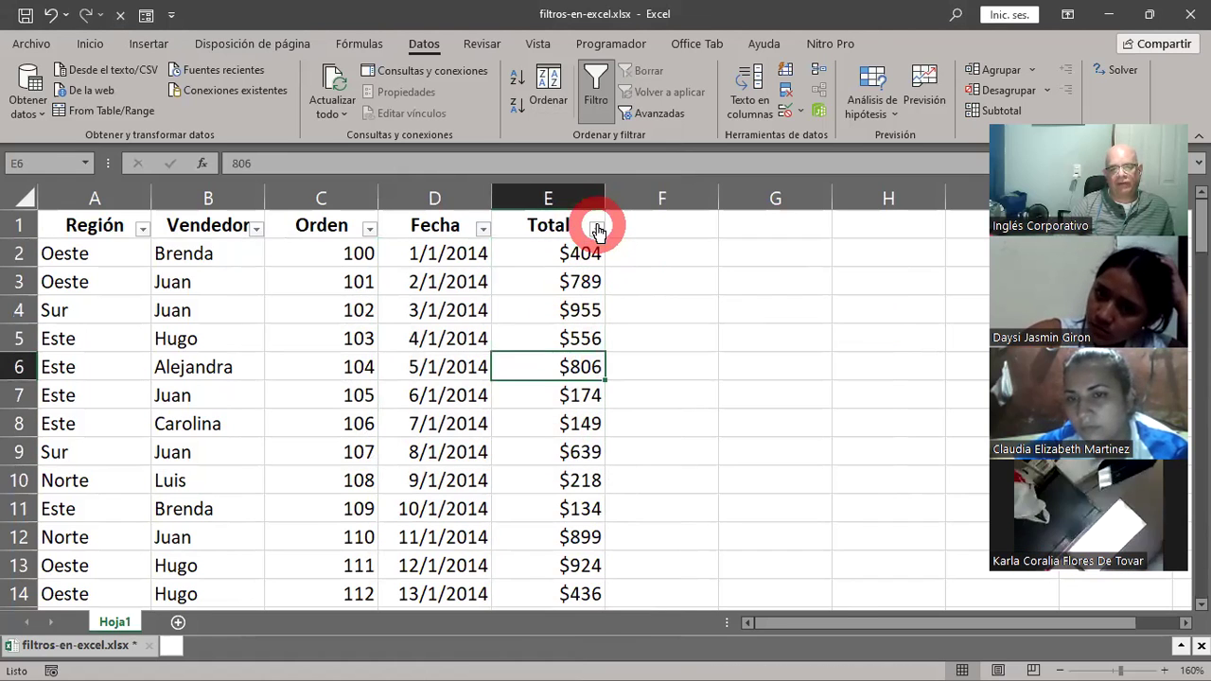
{"action": "left_click", "coordinate": [597, 229]}
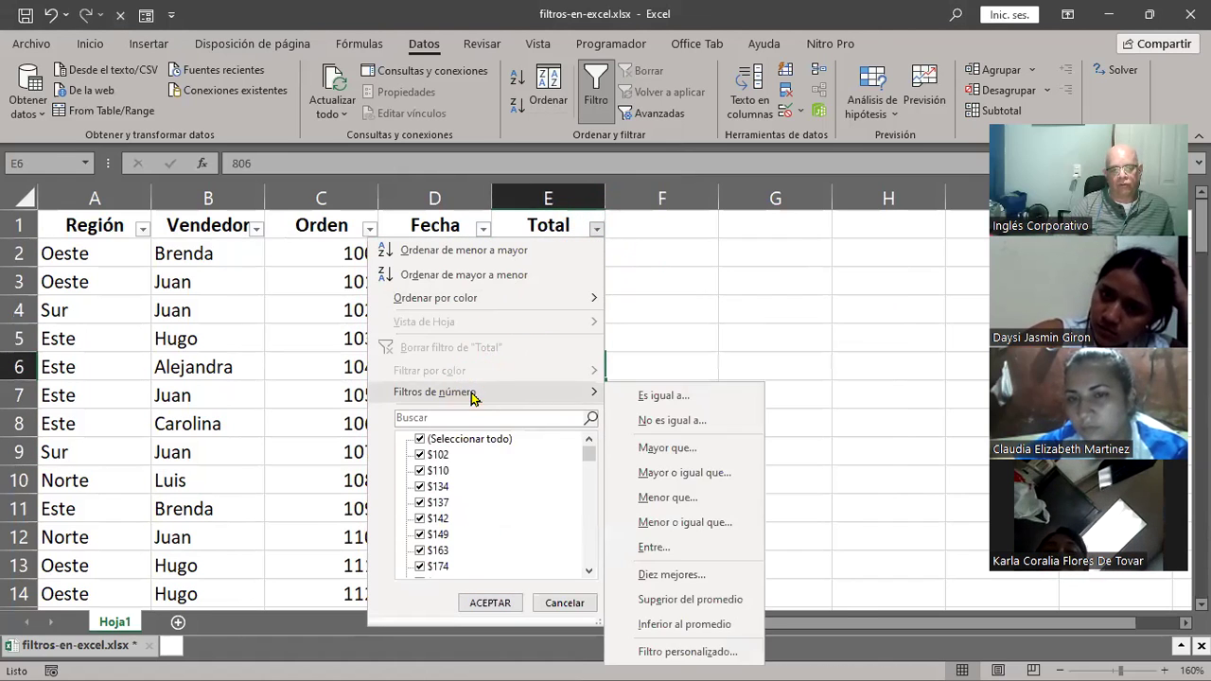
{"action": "left_click", "coordinate": [552, 256]}
{"action": "left_click_drag", "start_coordinate": [552, 255], "coordinate": [552, 553]}
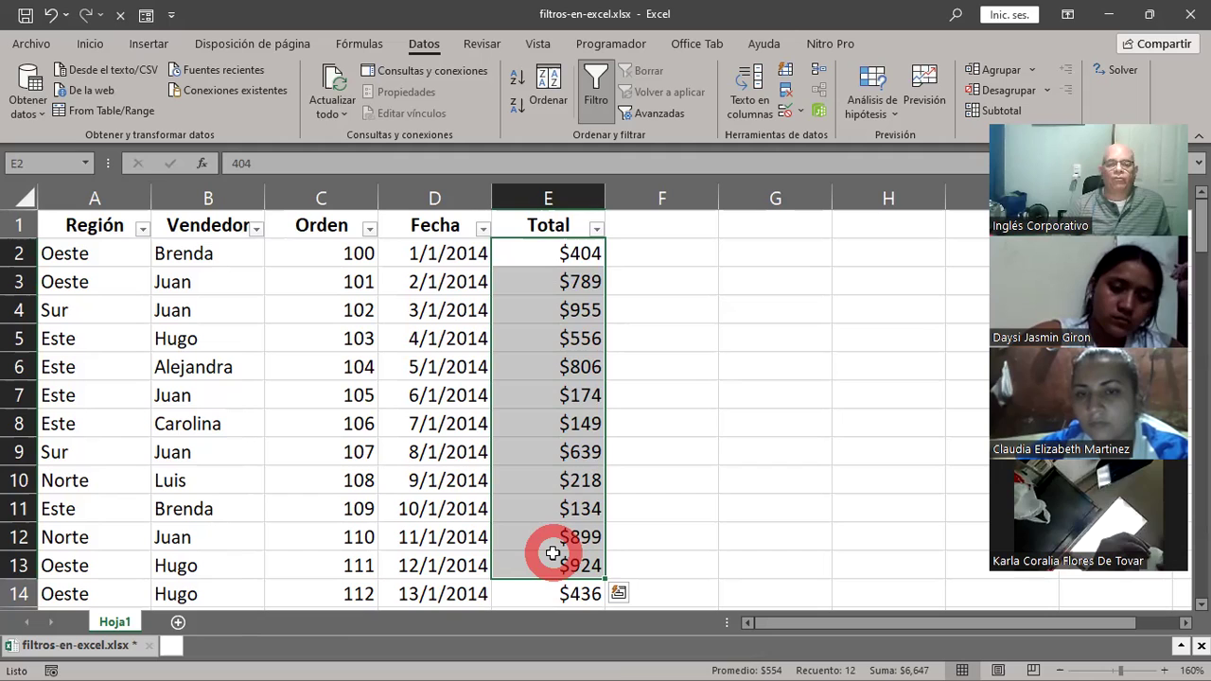
Select the $789 total in E3 and open the Total column's filter dropdown
{"action": "left_click", "coordinate": [564, 281]}
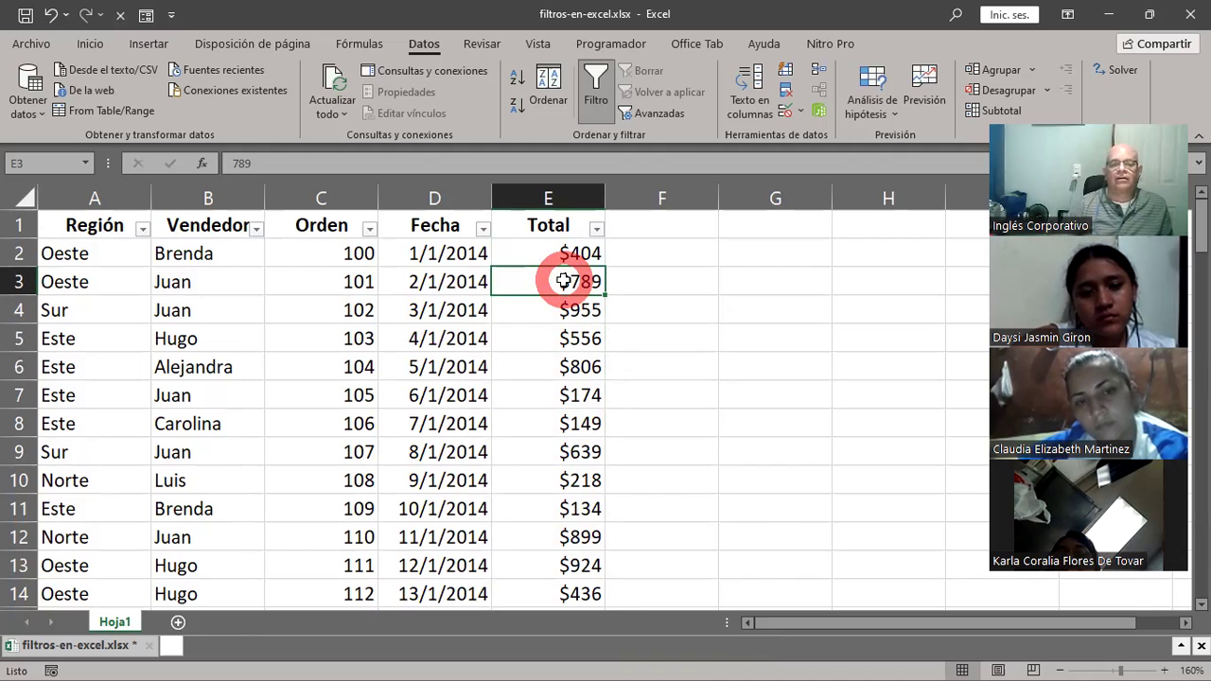
{"action": "left_click", "coordinate": [595, 229]}
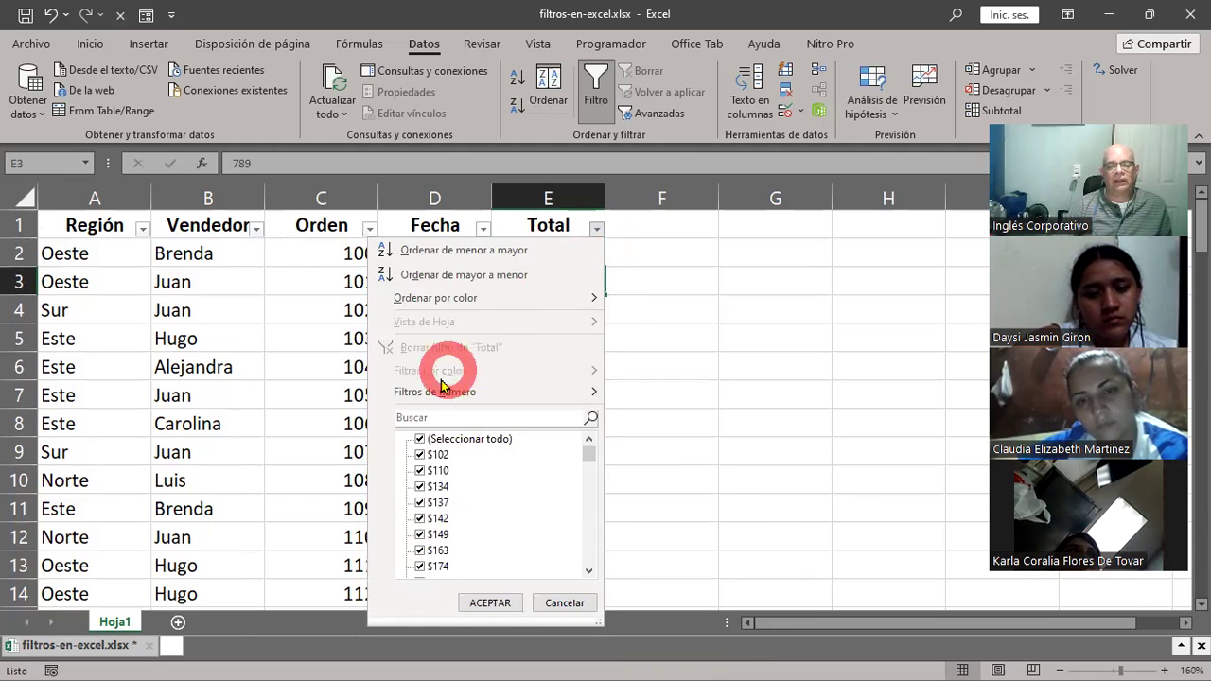
{"action": "mouse_move", "coordinate": [435, 392]}
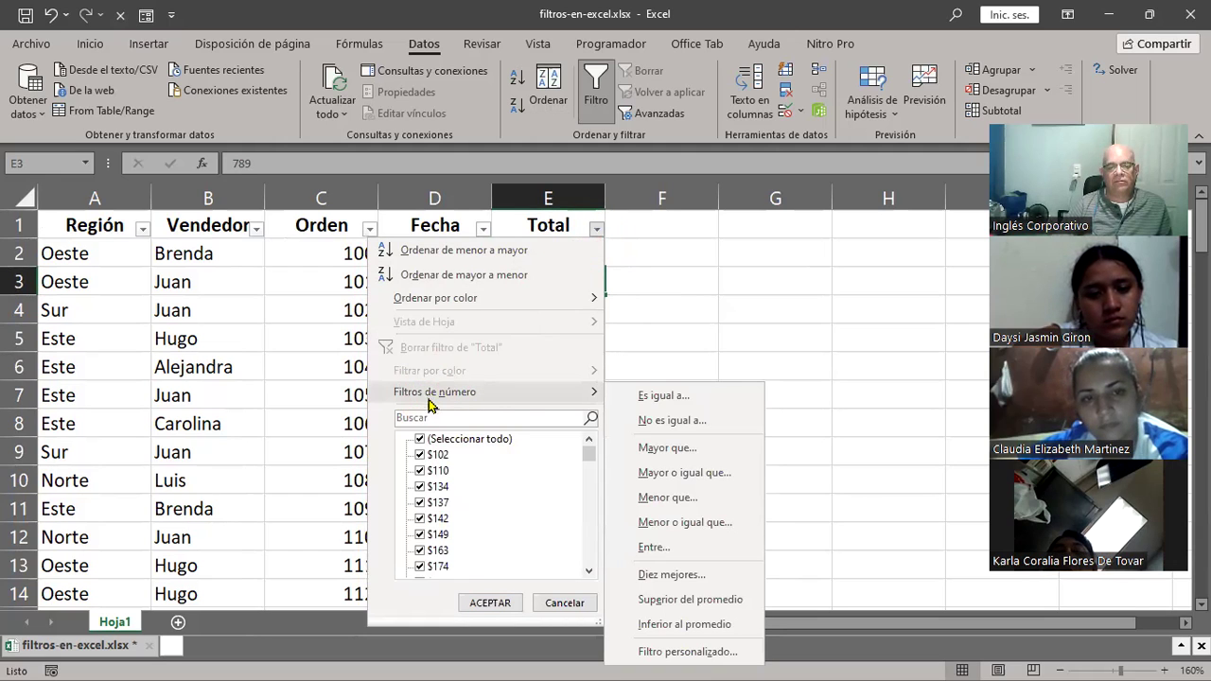
In the Total custom AutoFilter, set the first condition to 'es mayor o igual a' 500
{"action": "left_click", "coordinate": [724, 418]}
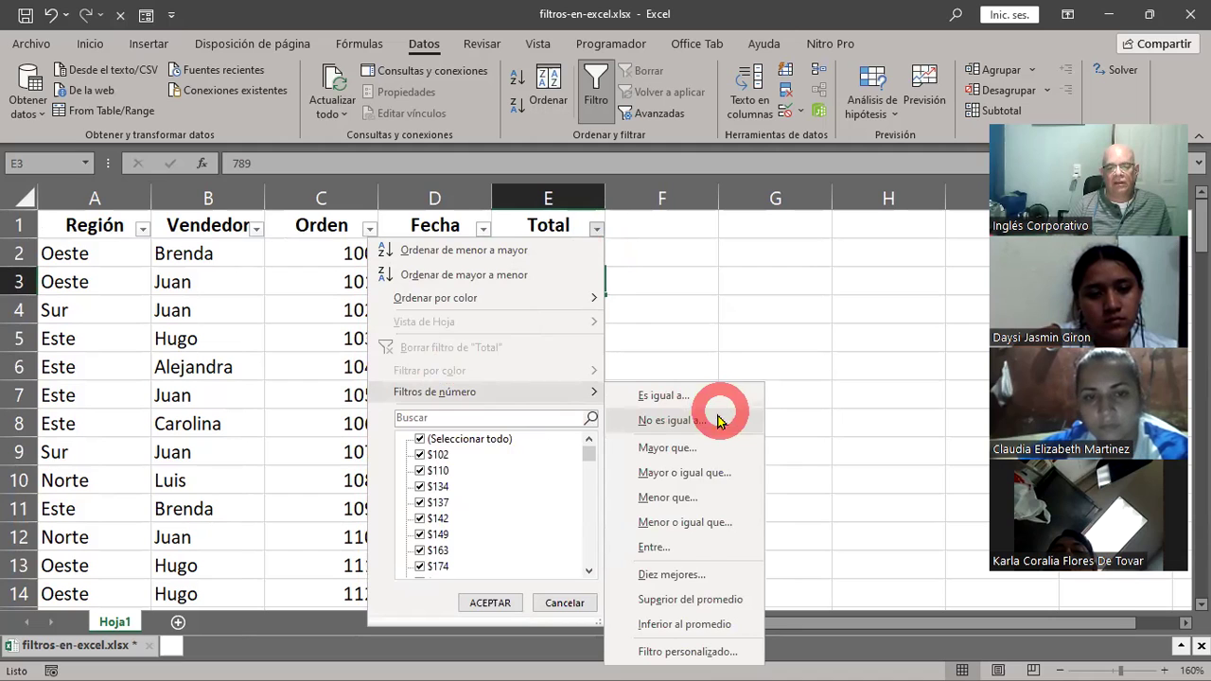
{"action": "left_click", "coordinate": [668, 652]}
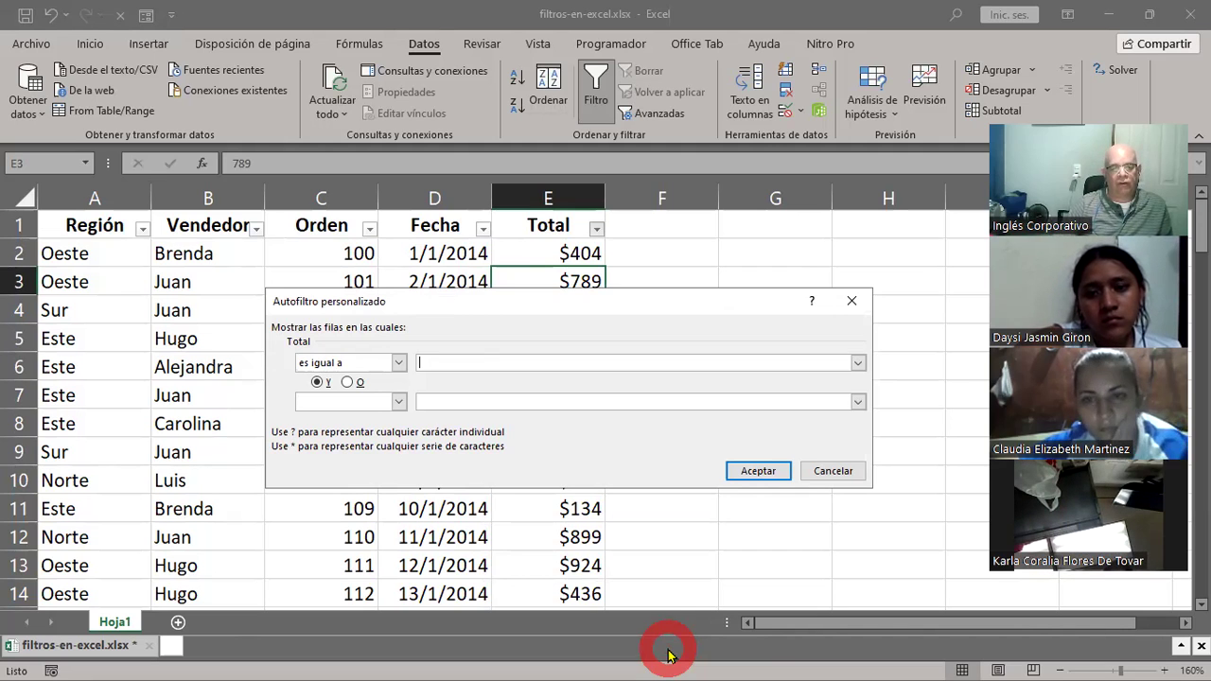
{"action": "left_click", "coordinate": [400, 364]}
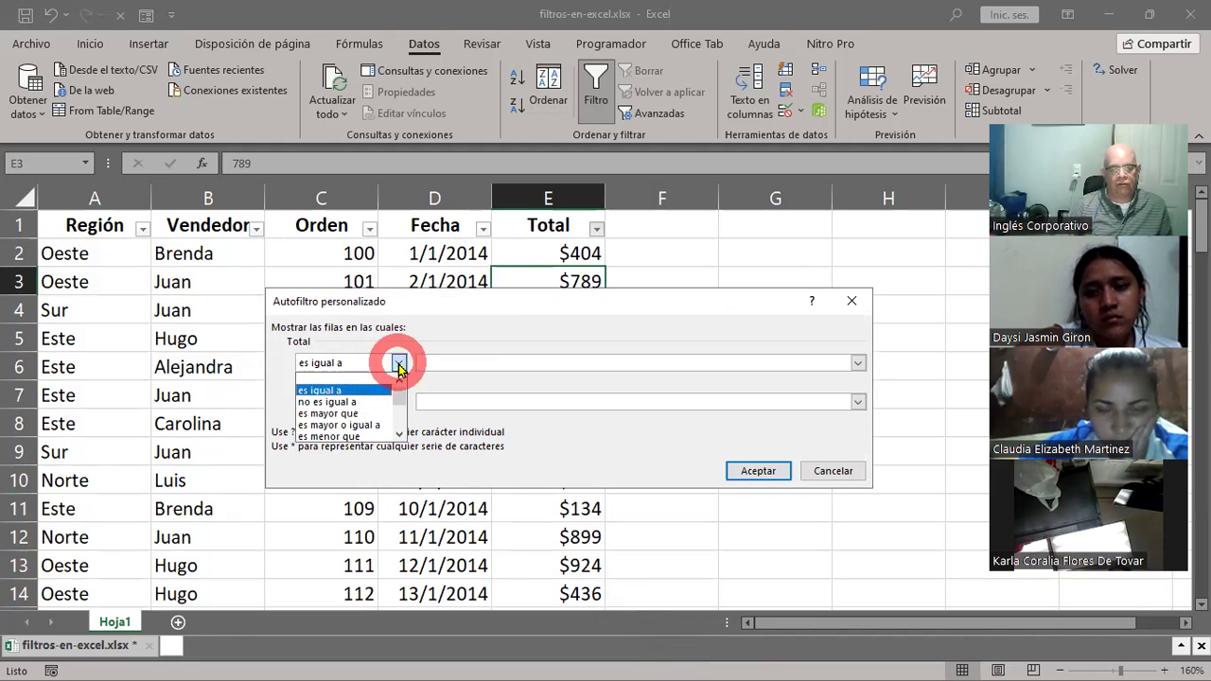
{"action": "left_click", "coordinate": [361, 426]}
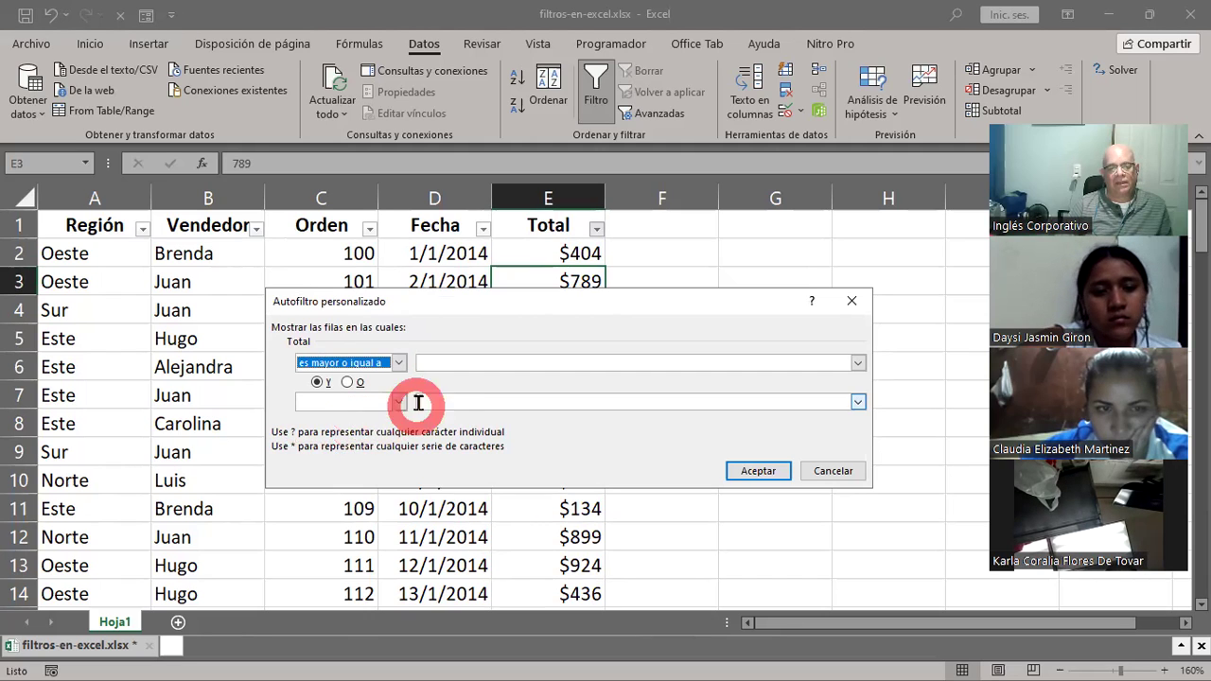
{"action": "left_click", "coordinate": [443, 365]}
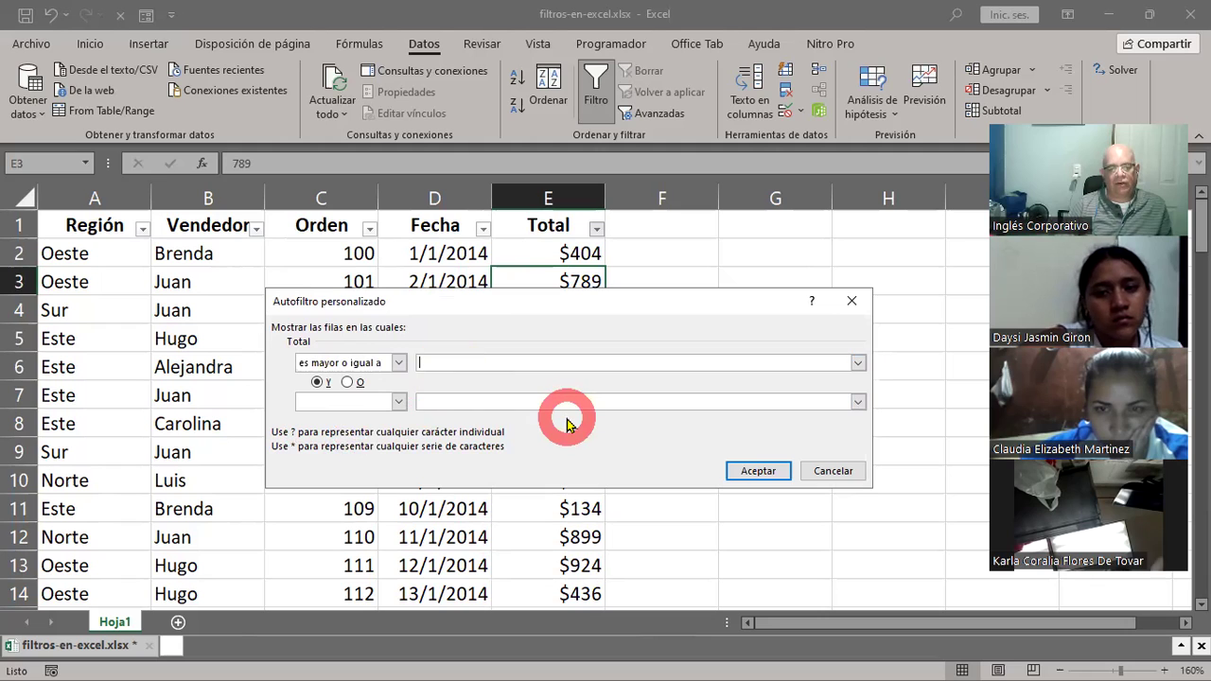
{"action": "type", "text": "500"}
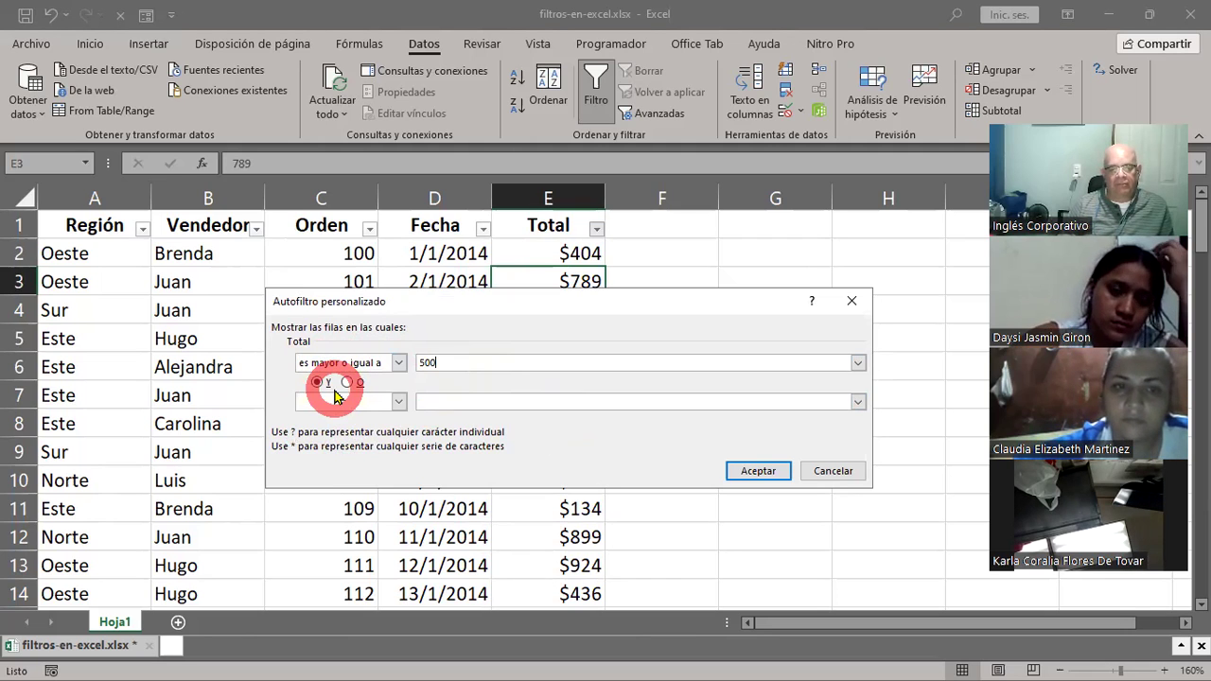
Add a second Total condition, 'es menor o igual a' 600, joined with Y
{"action": "left_click", "coordinate": [399, 403]}
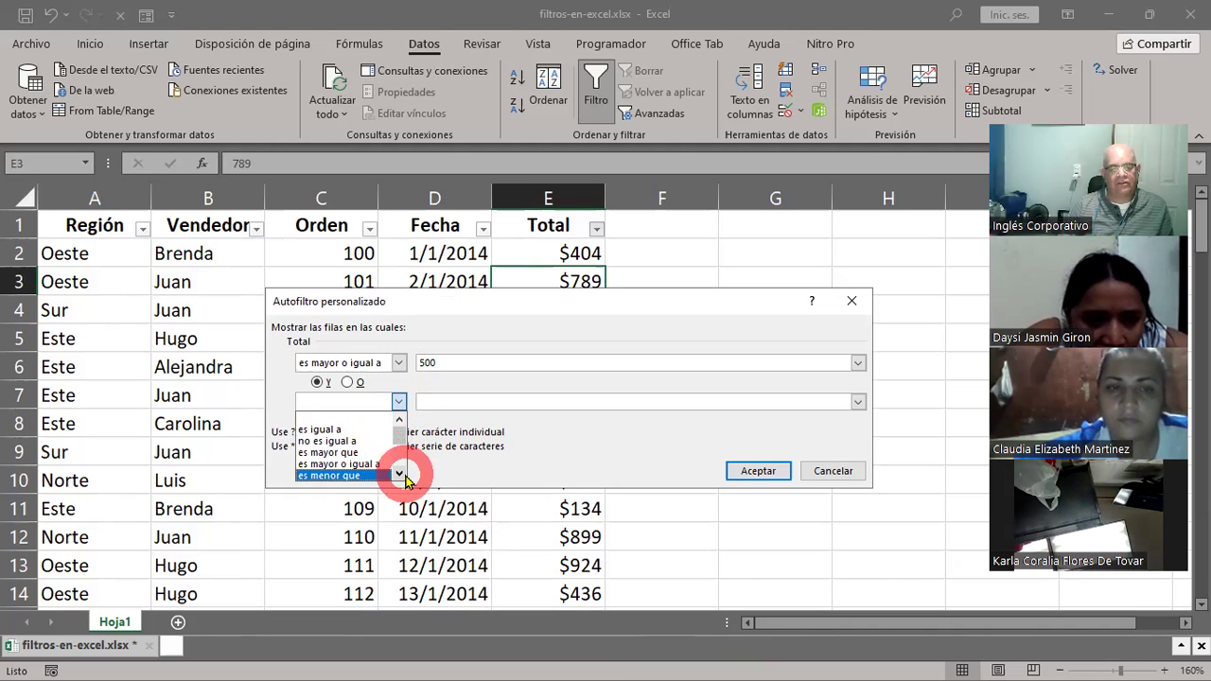
{"action": "left_click", "coordinate": [399, 475]}
{"action": "left_click", "coordinate": [399, 475]}
{"action": "left_click", "coordinate": [399, 474]}
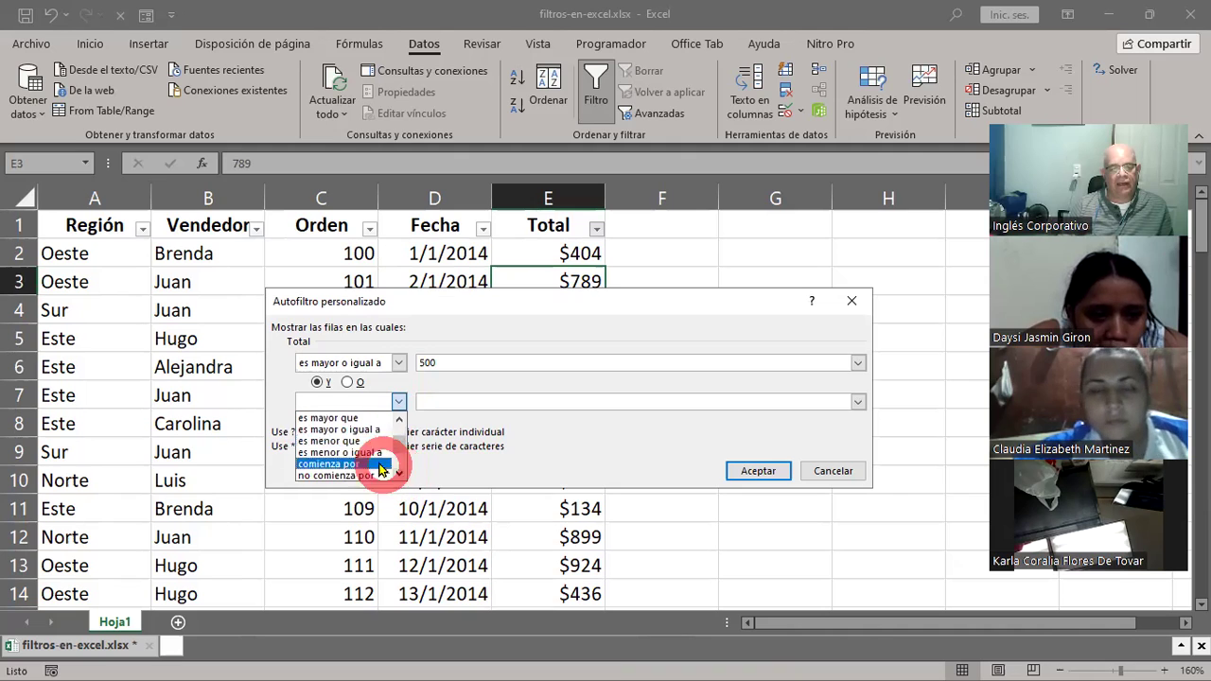
{"action": "left_click", "coordinate": [361, 454]}
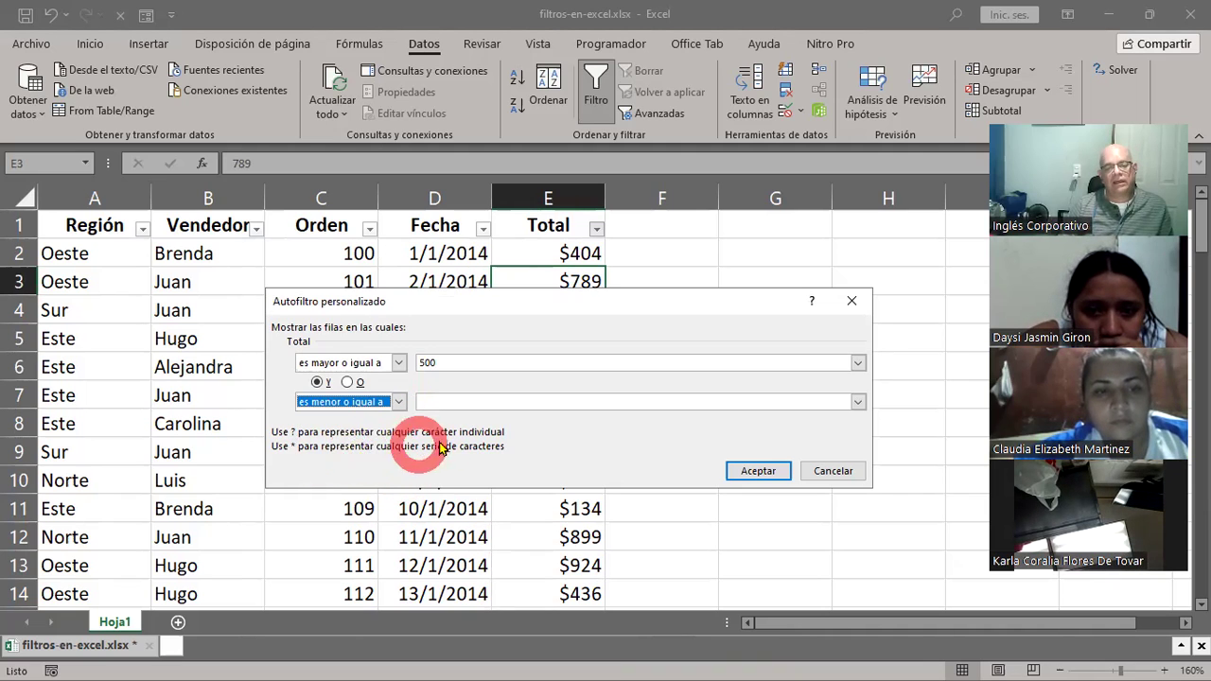
{"action": "left_click", "coordinate": [445, 402]}
{"action": "type", "text": "600"}
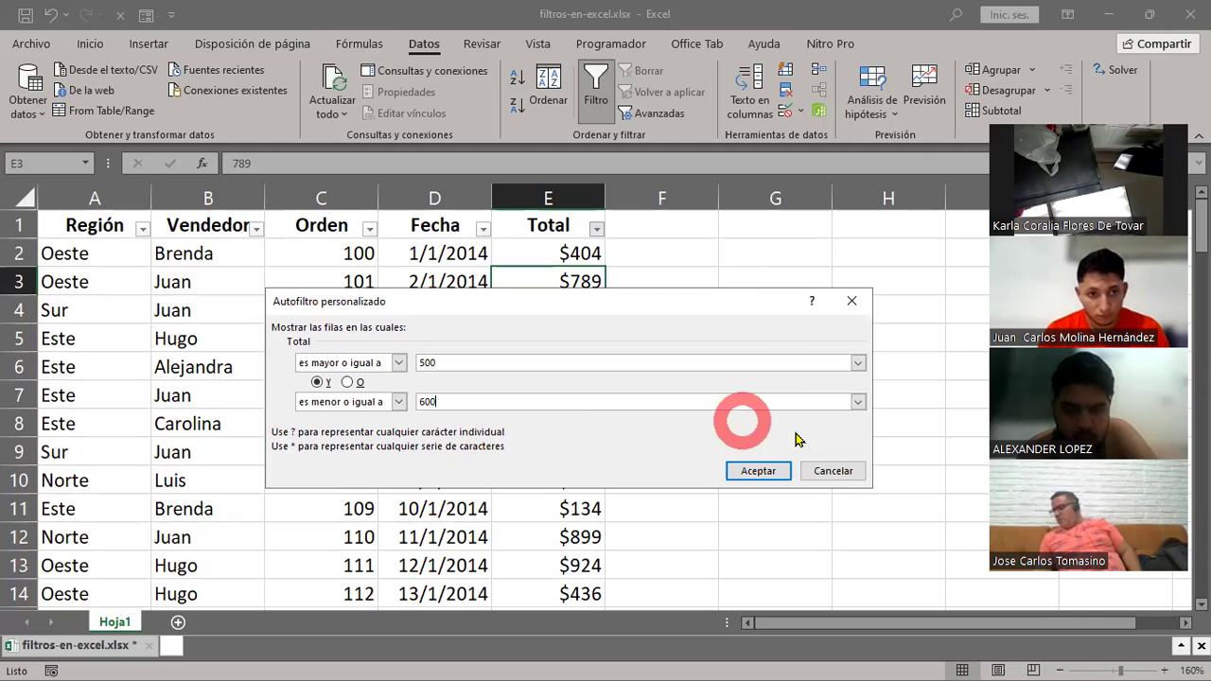
Apply the $500–$600 Total filter, then select the filtered rows and Totals to check count and sum
{"action": "left_click", "coordinate": [759, 473]}
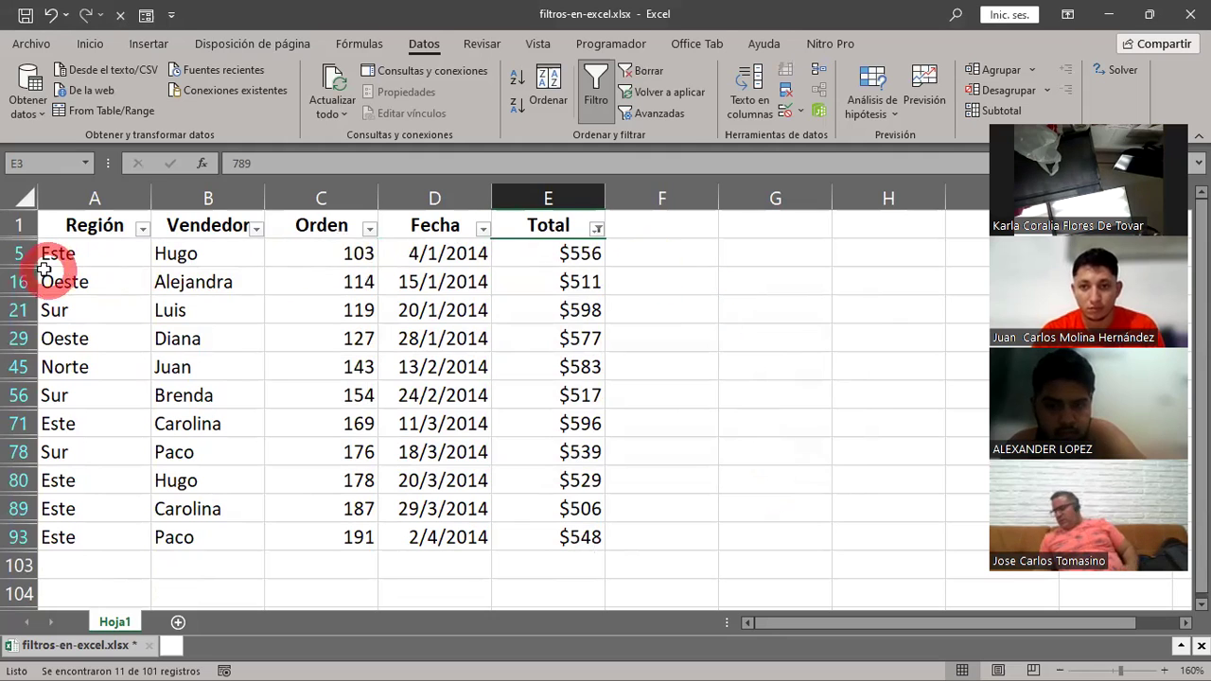
{"action": "left_click_drag", "start_coordinate": [19, 253], "coordinate": [38, 537]}
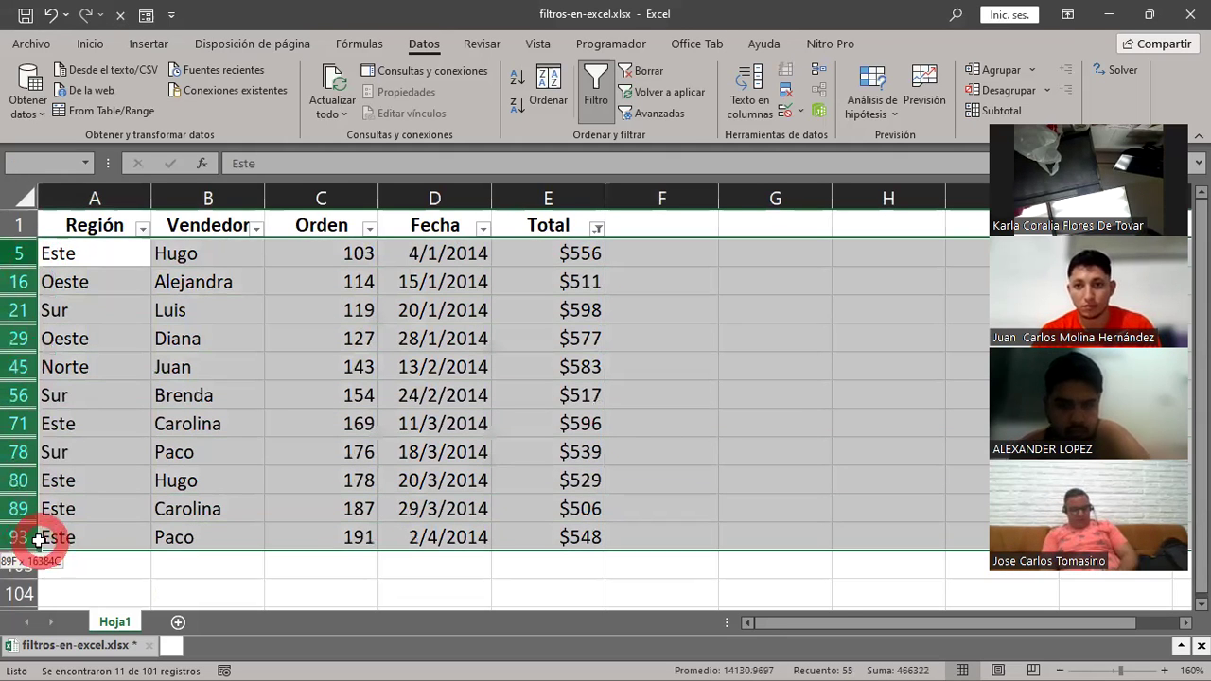
{"action": "mouse_move", "coordinate": [514, 250]}
{"action": "left_mouse_down"}
{"action": "mouse_move", "coordinate": [525, 418]}
{"action": "mouse_move", "coordinate": [515, 532]}
{"action": "left_mouse_up"}
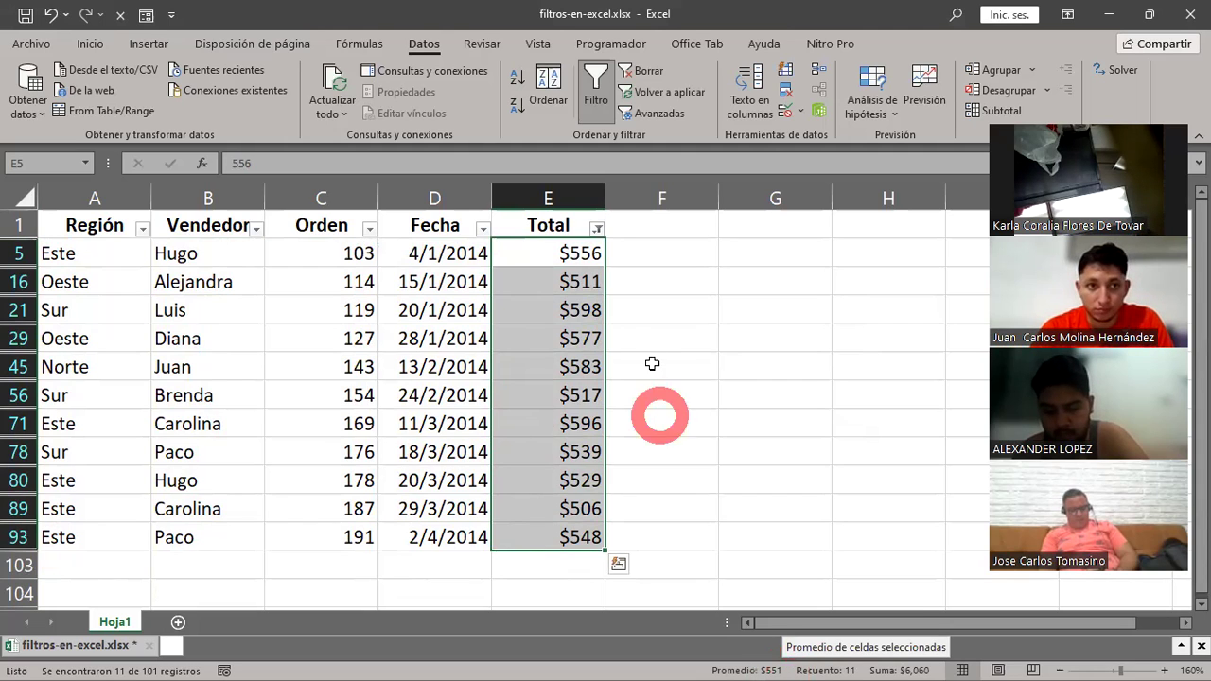
Clear the Total filter with Borrar, select cell D4, and show the Región filter options
{"action": "left_click", "coordinate": [647, 74]}
{"action": "left_click", "coordinate": [390, 310]}
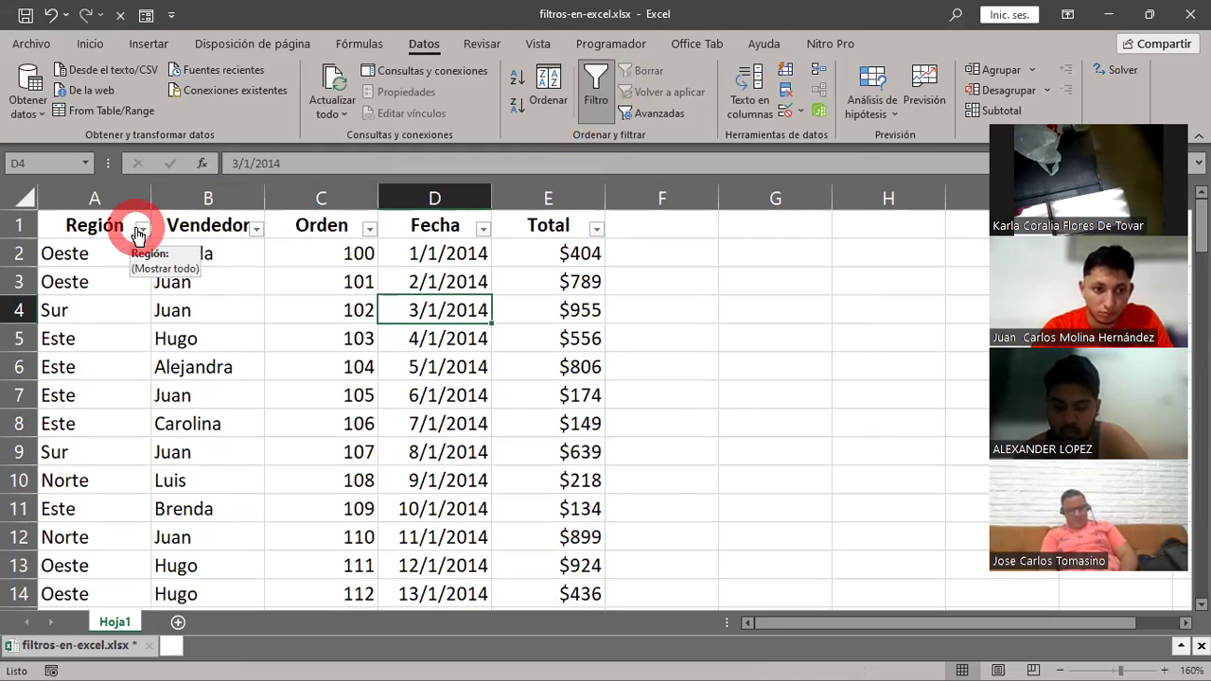
{"action": "left_click", "coordinate": [139, 230]}
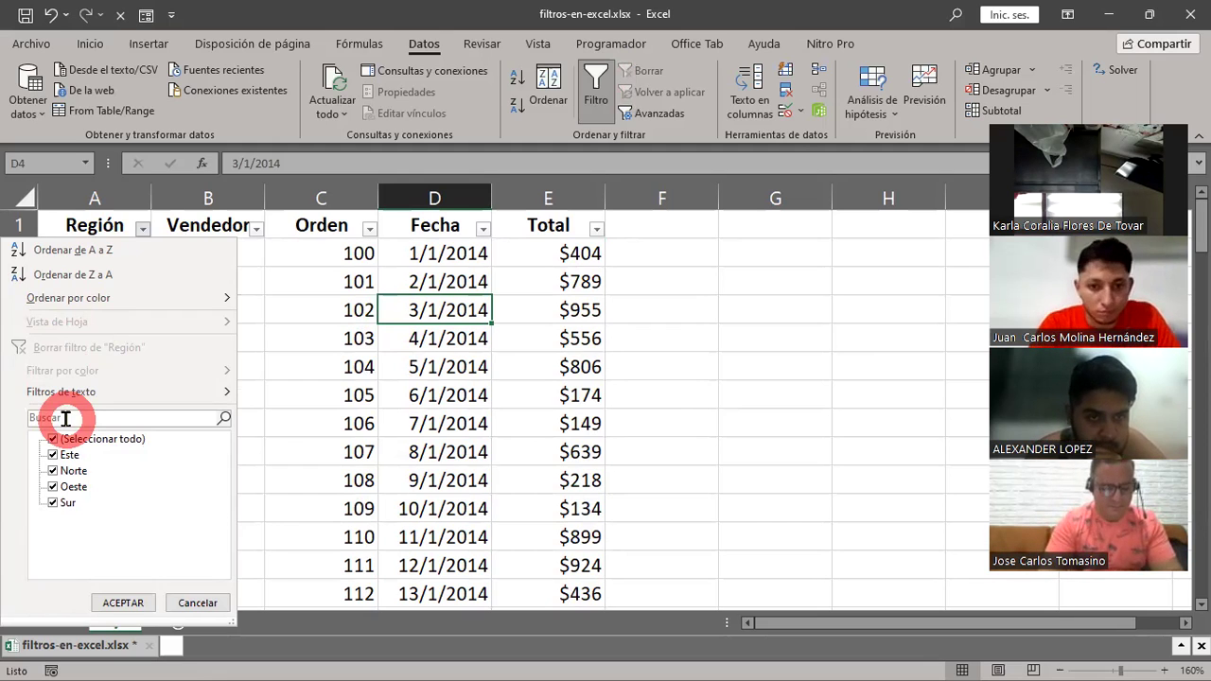
Try an 'Este*' wildcard search in the Región filter, then close it without applying
{"action": "left_click", "coordinate": [65, 418]}
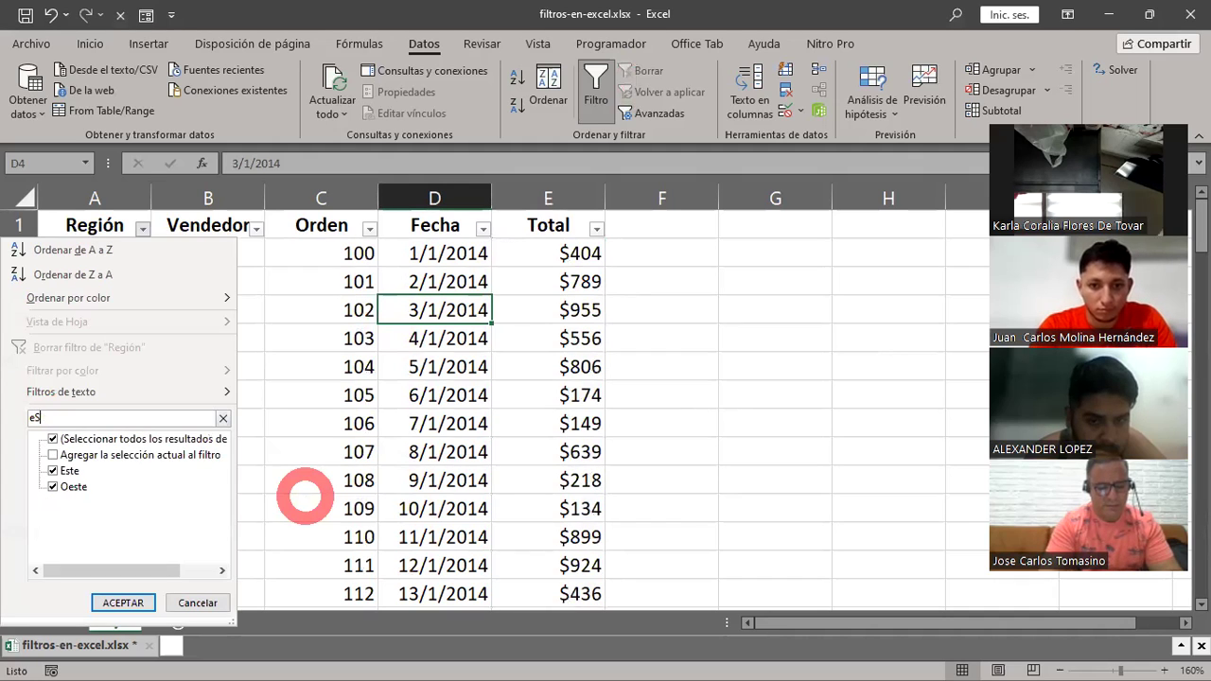
{"action": "key", "text": "BackSpace"}
{"action": "key", "text": "BackSpace"}
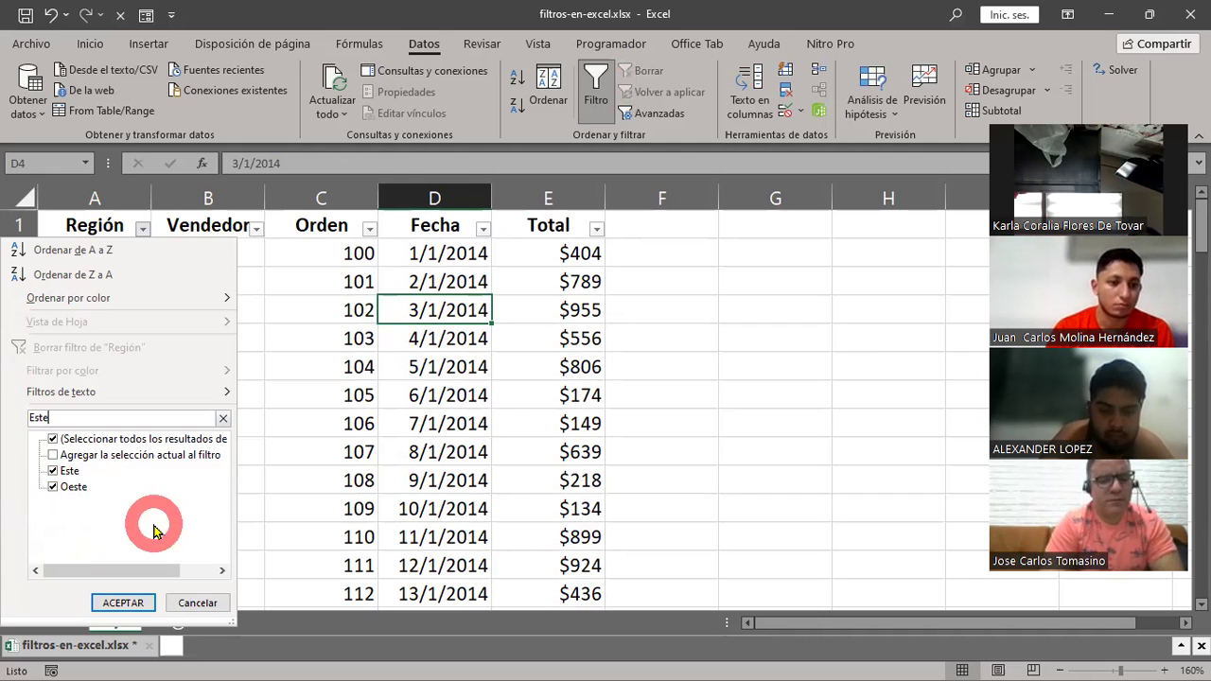
{"action": "type", "text": "Est"}
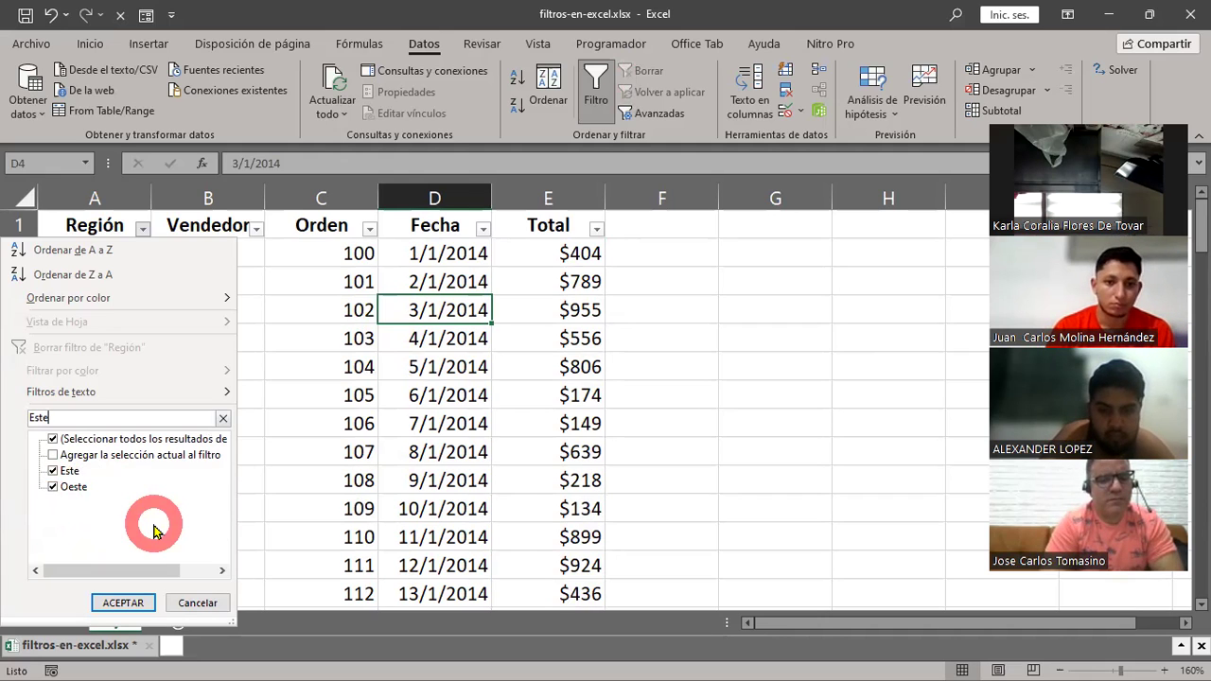
{"action": "key", "text": "shift"}
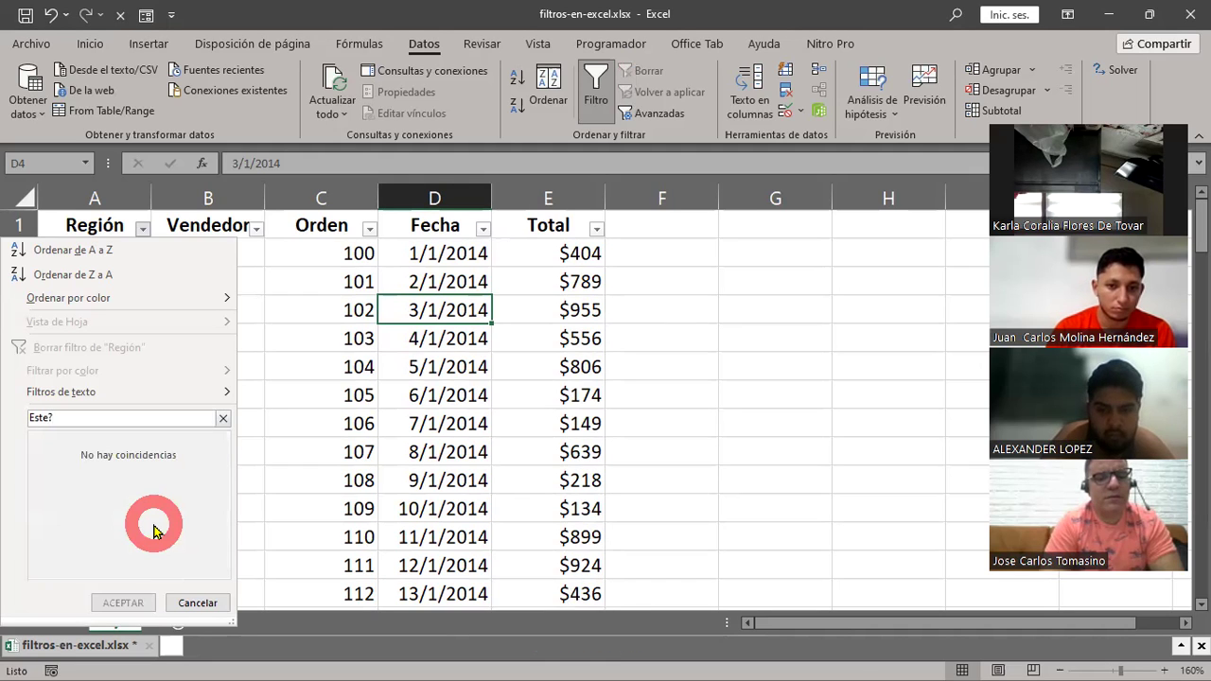
{"action": "key", "text": "BackSpace"}
{"action": "type", "text": "*"}
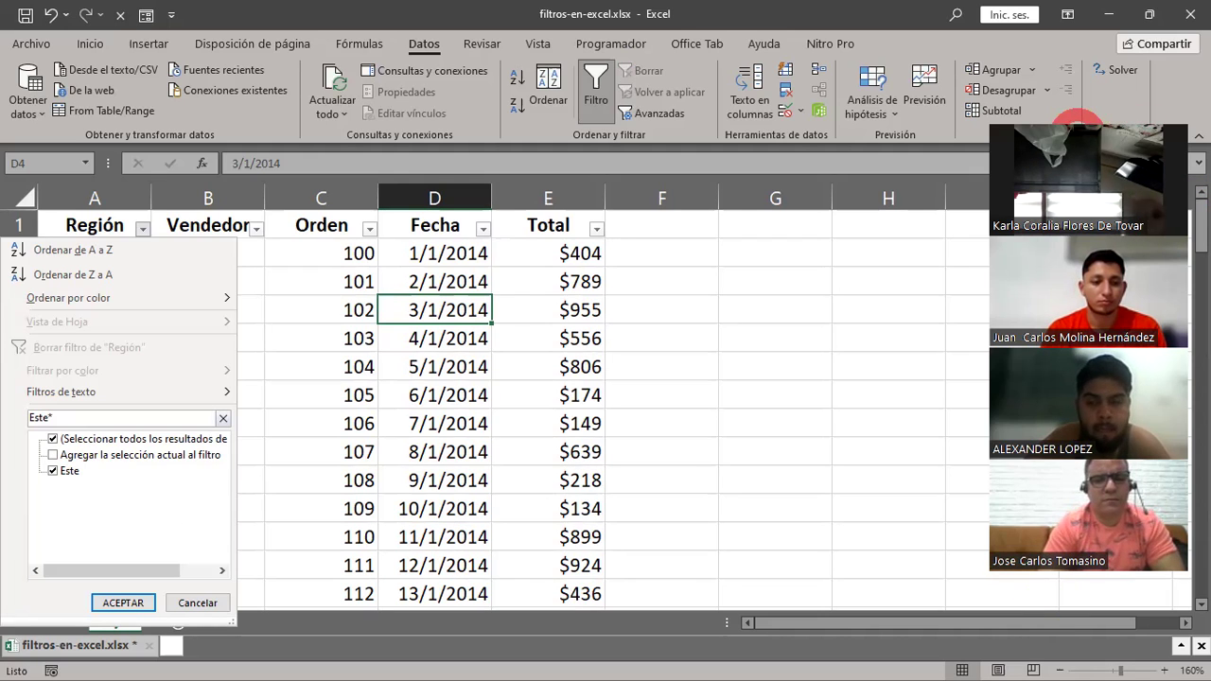
{"action": "key", "text": "Escape"}
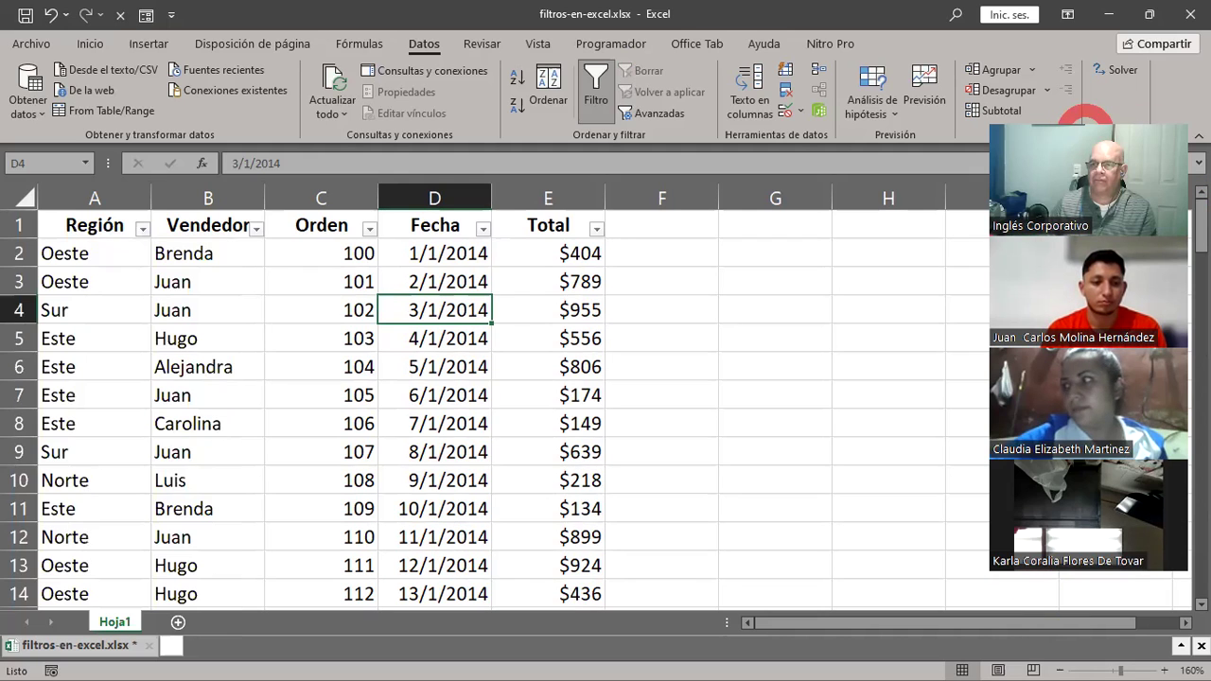
{"action": "left_click", "coordinate": [1055, 585]}
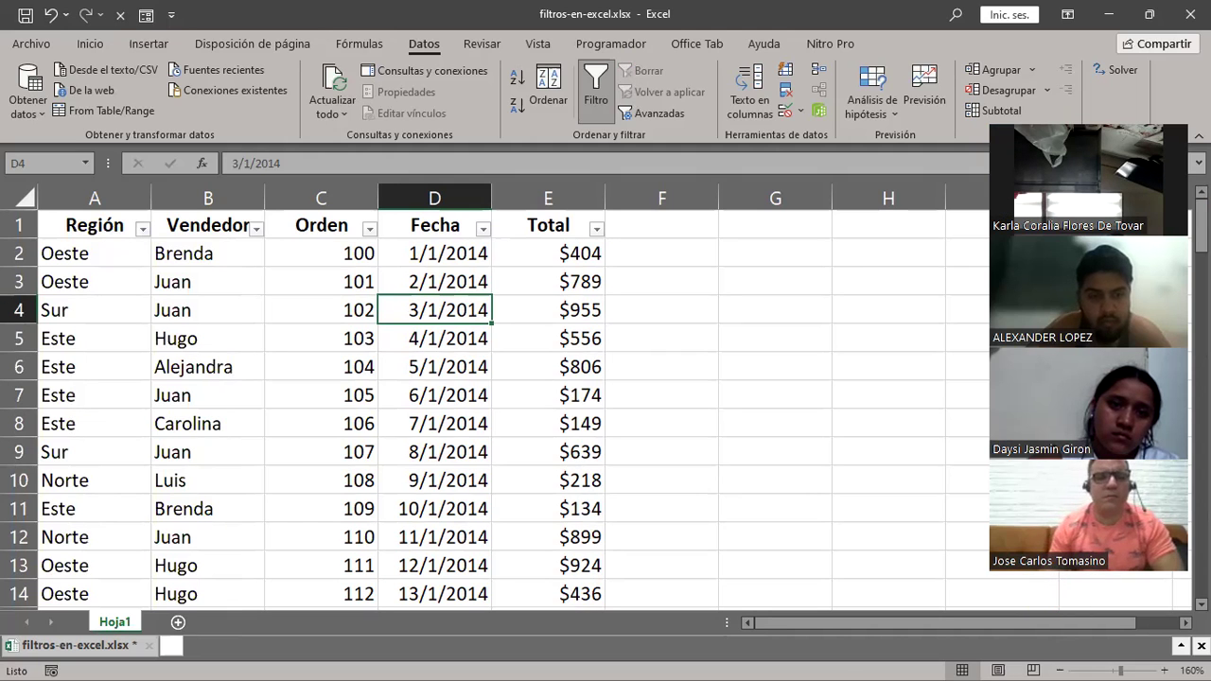
{"action": "left_click", "coordinate": [1111, 126]}
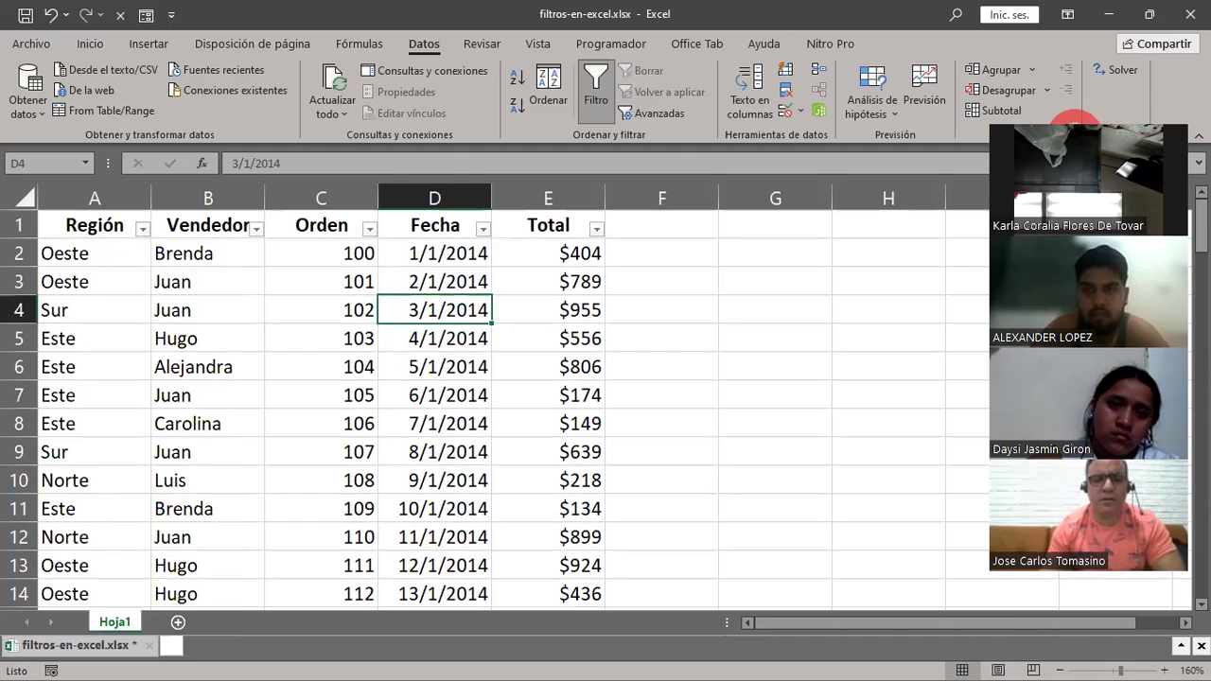
{"action": "left_click", "coordinate": [1081, 132]}
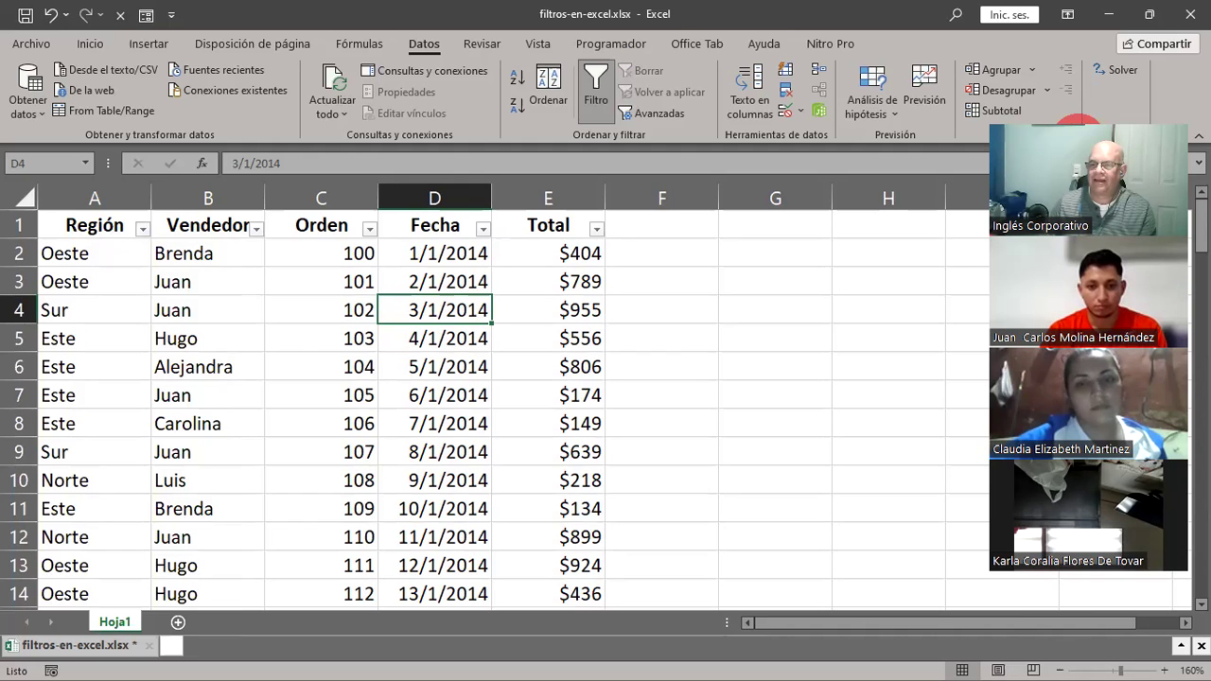
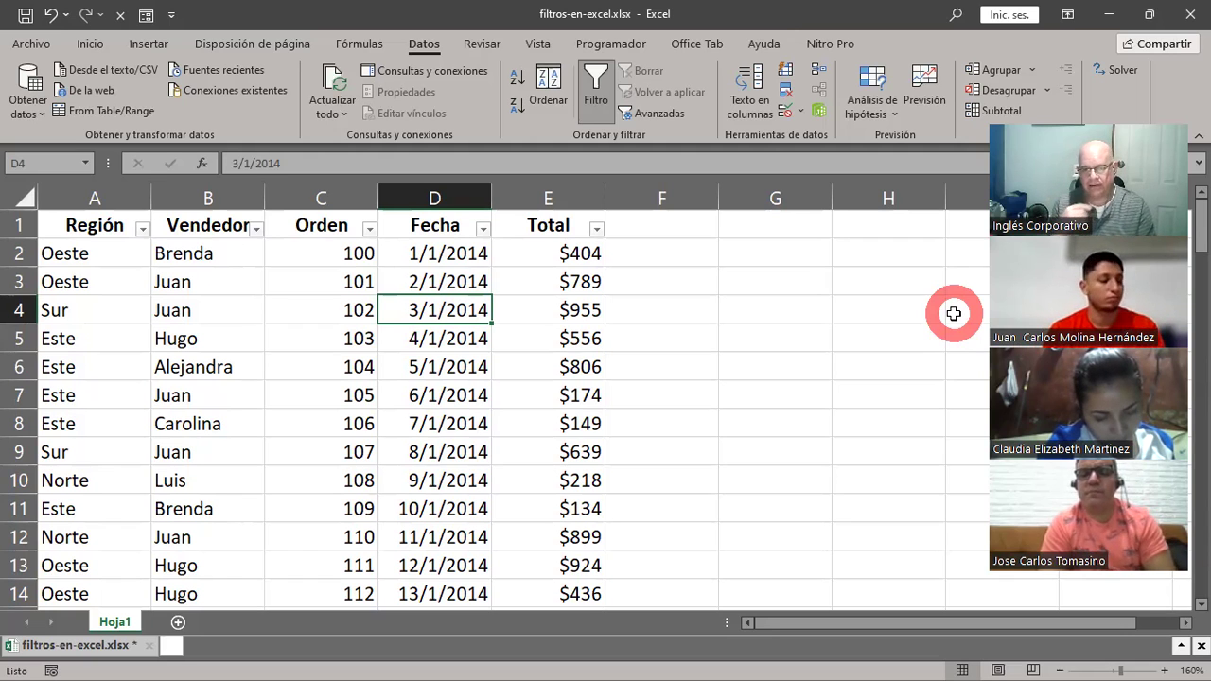
Type Mario, Marco and Mauricio into cells G2 to G4
{"action": "left_click", "coordinate": [770, 251]}
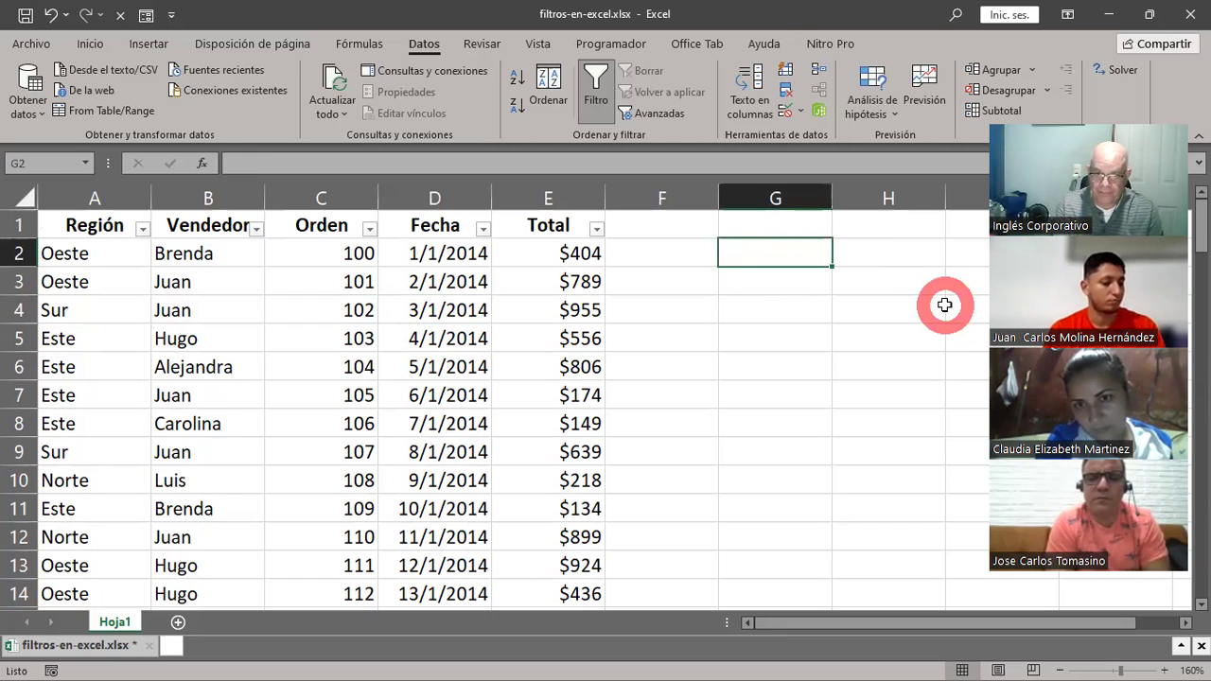
{"action": "key", "text": "shift"}
{"action": "type", "text": "Ma"}
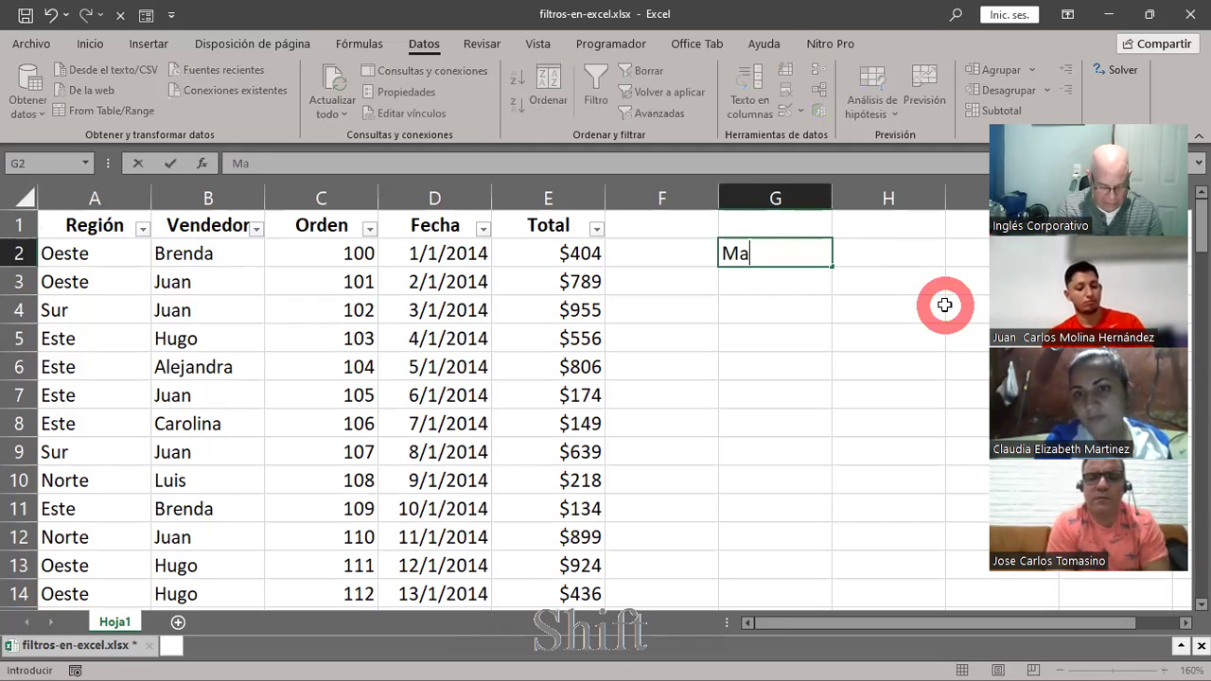
{"action": "type", "text": "rio"}
{"action": "key", "text": "Return"}
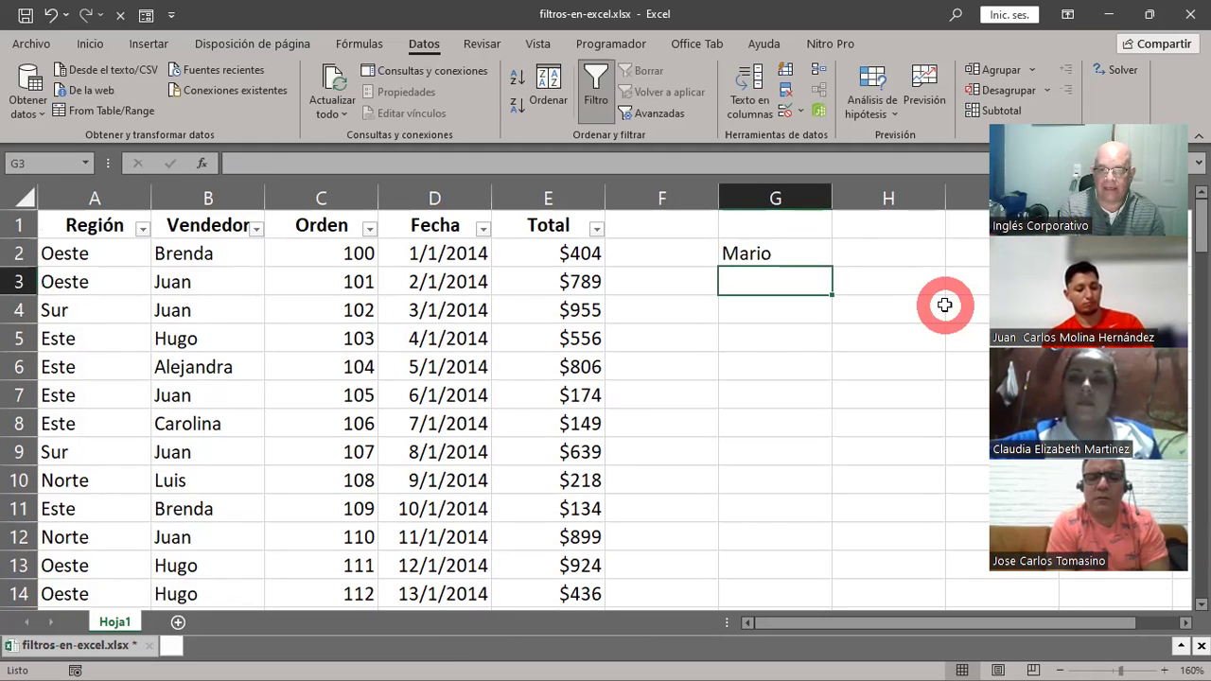
{"action": "type", "text": "Marc"}
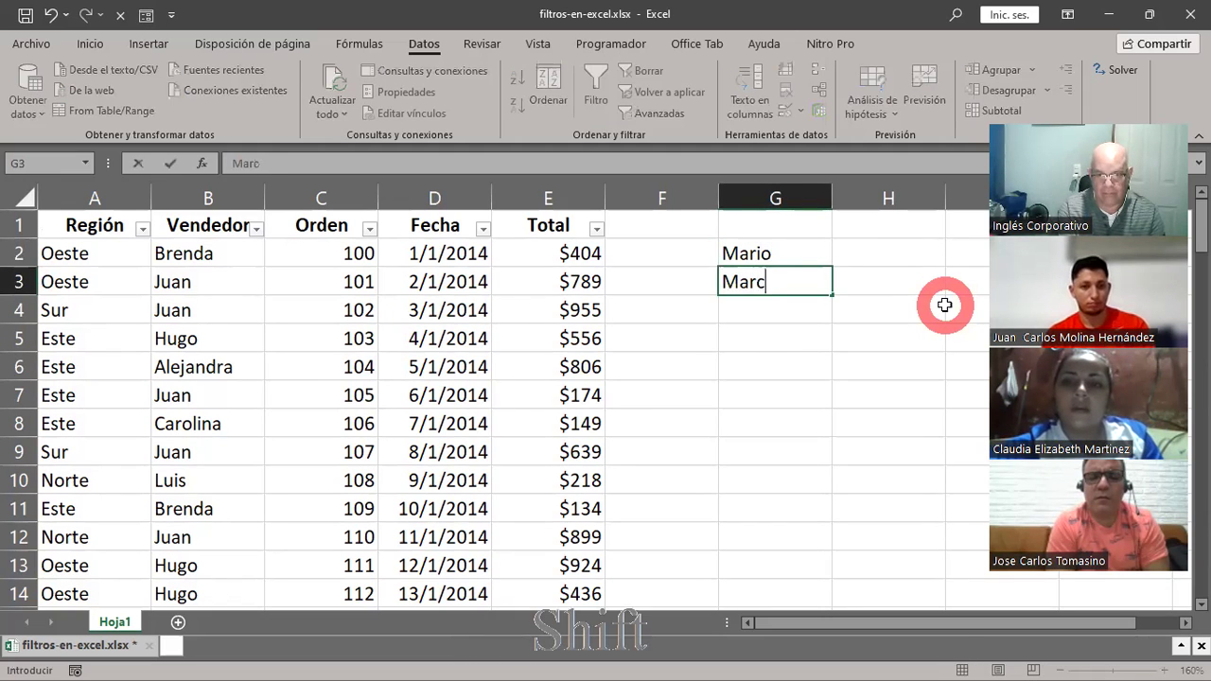
{"action": "type", "text": "o"}
{"action": "key", "text": "Return"}
{"action": "type", "text": "Mau"}
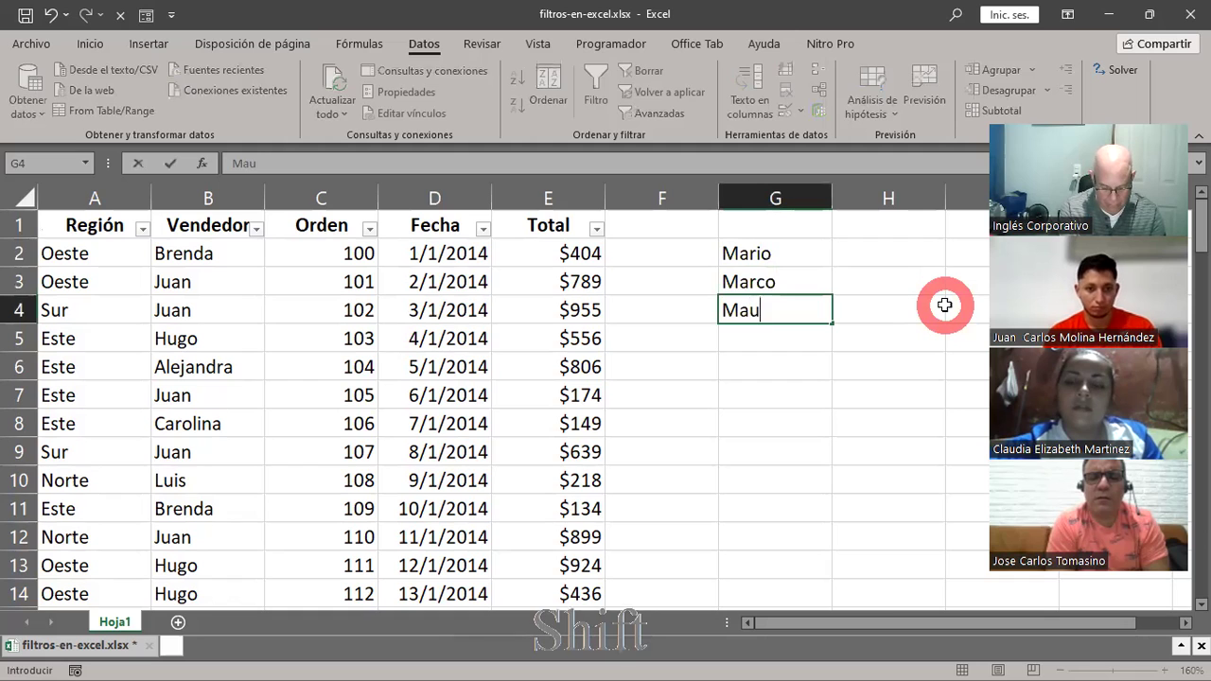
{"action": "type", "text": "ricio"}
{"action": "key", "text": "Return"}
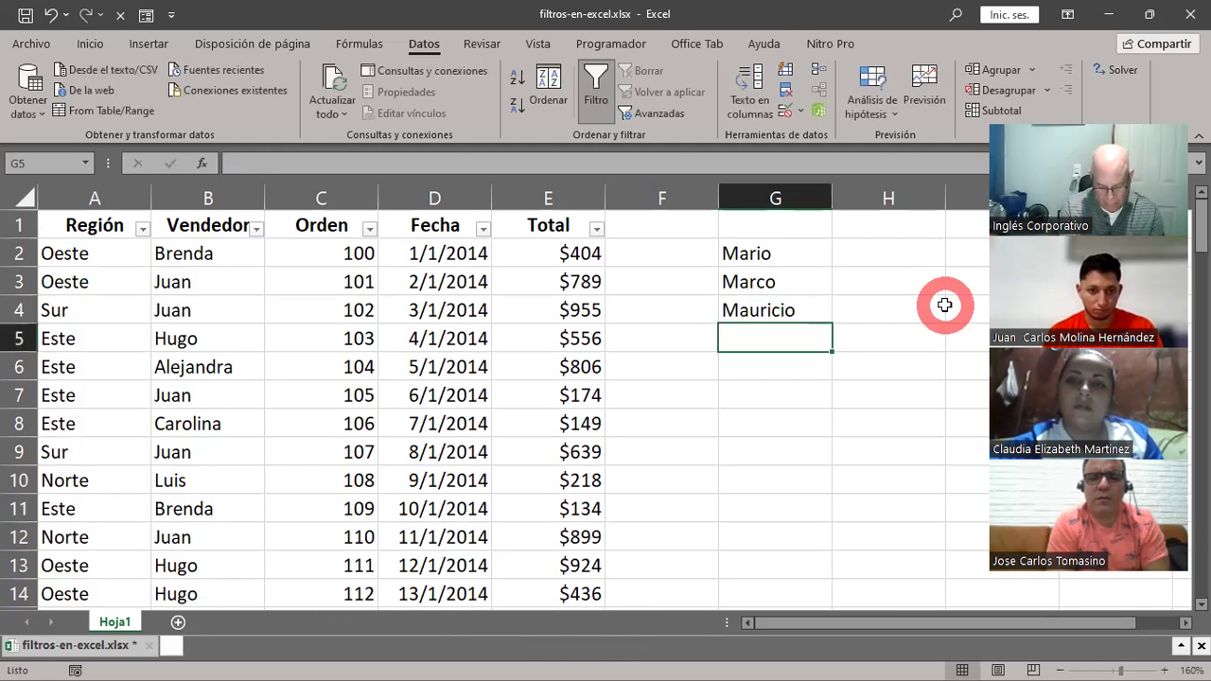
Add Marta and María in G5 and G6, then start the next name with M
{"action": "type", "text": "Marta"}
{"action": "key", "text": "Return"}
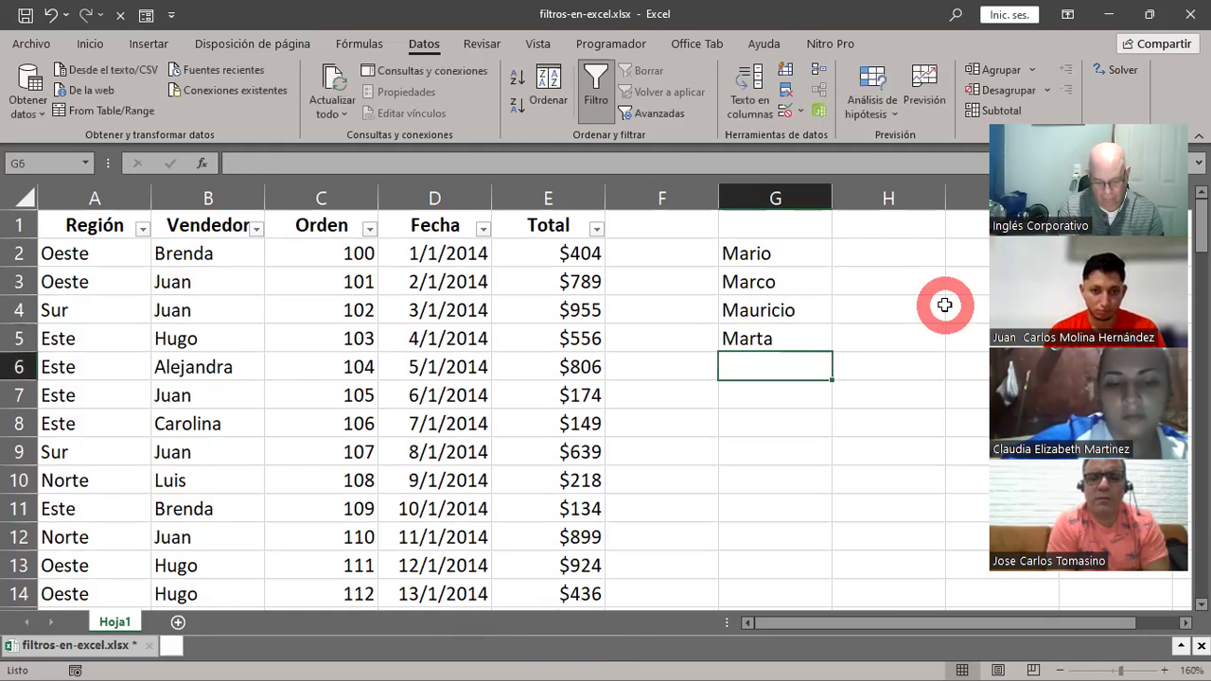
{"action": "type", "text": "M"}
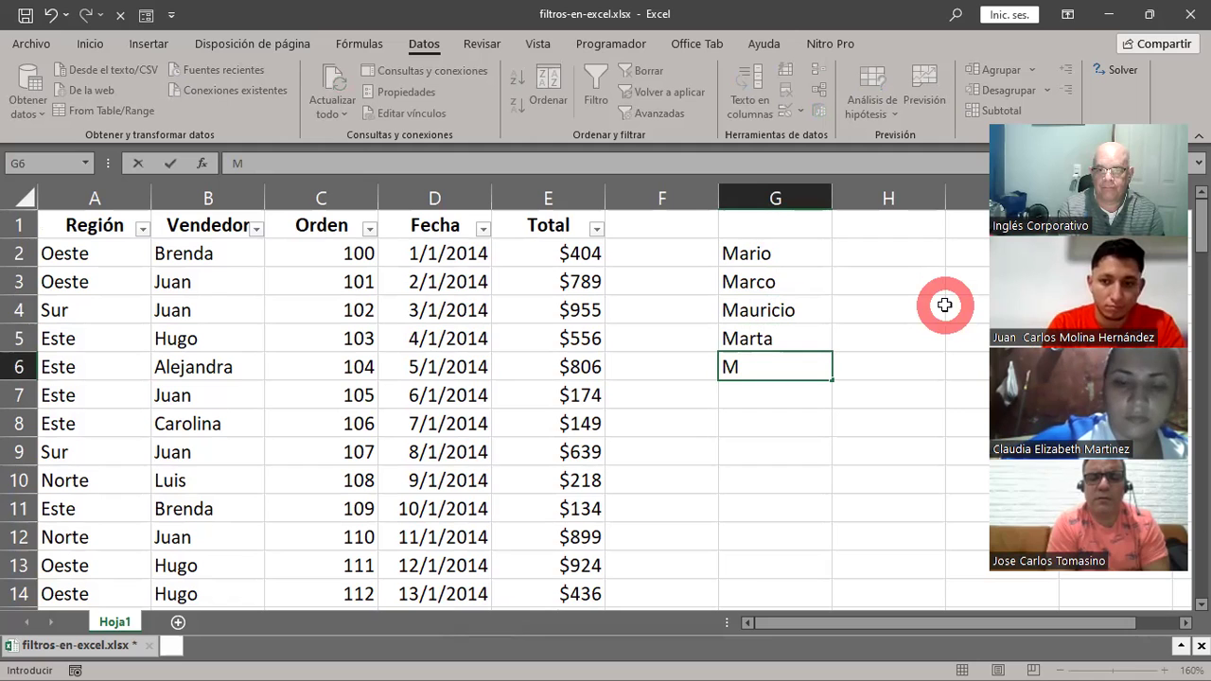
{"action": "type", "text": "aría"}
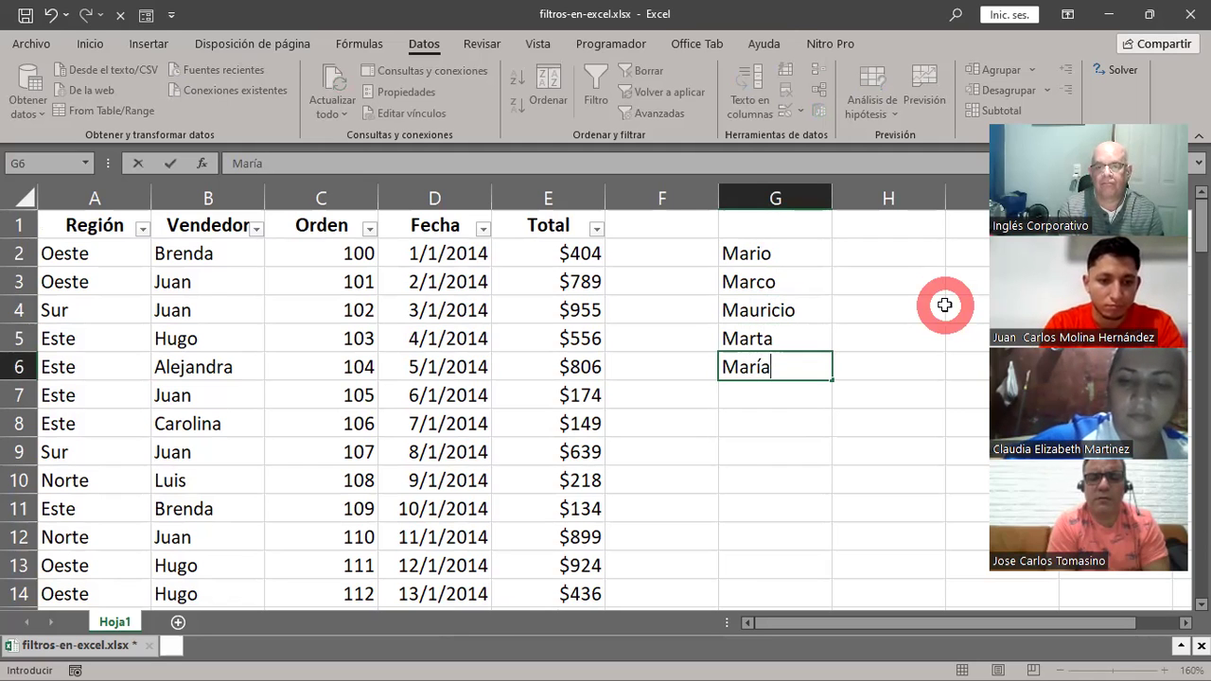
{"action": "key", "text": "Return"}
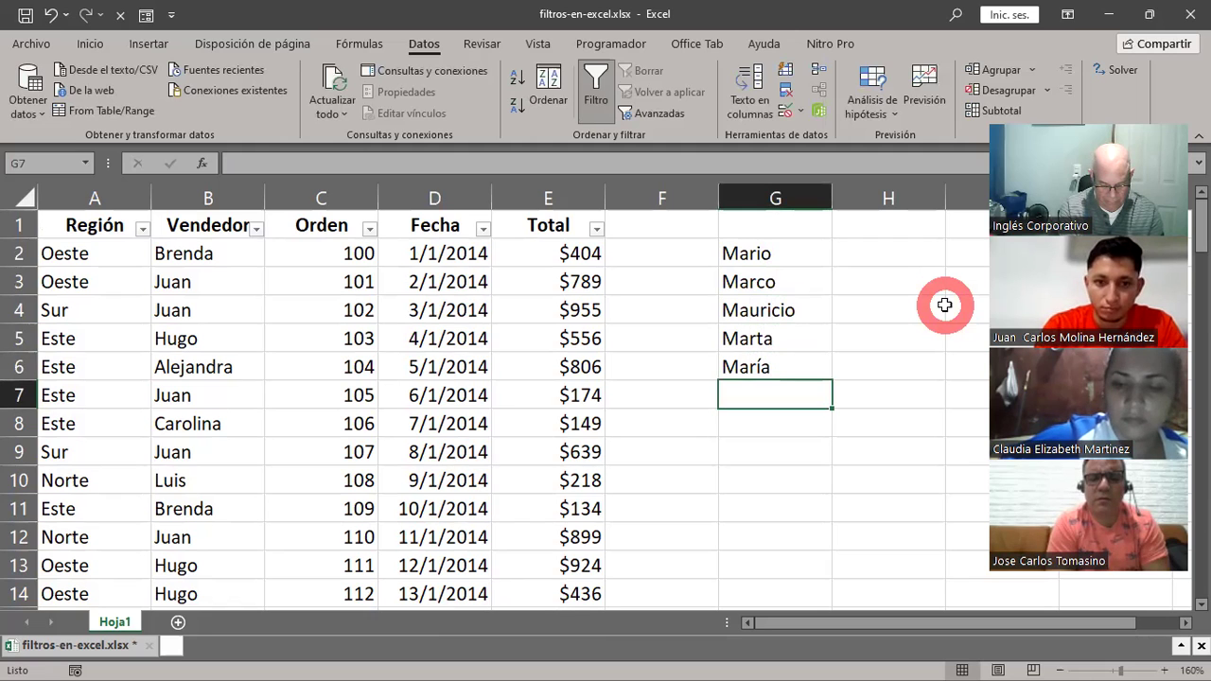
{"action": "type", "text": "M"}
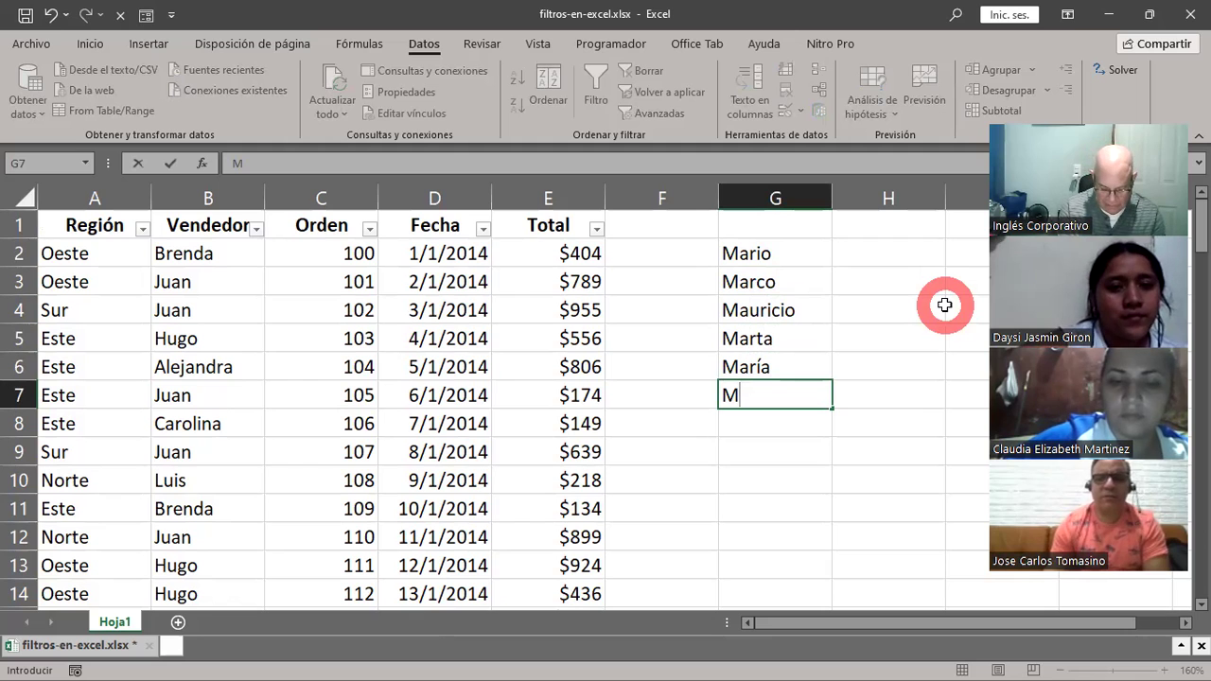
Finish Mónica in G7, then add Mercedes and Miriam, correcting the Miriam typo
{"action": "type", "text": "ónica"}
{"action": "key", "text": "Return"}
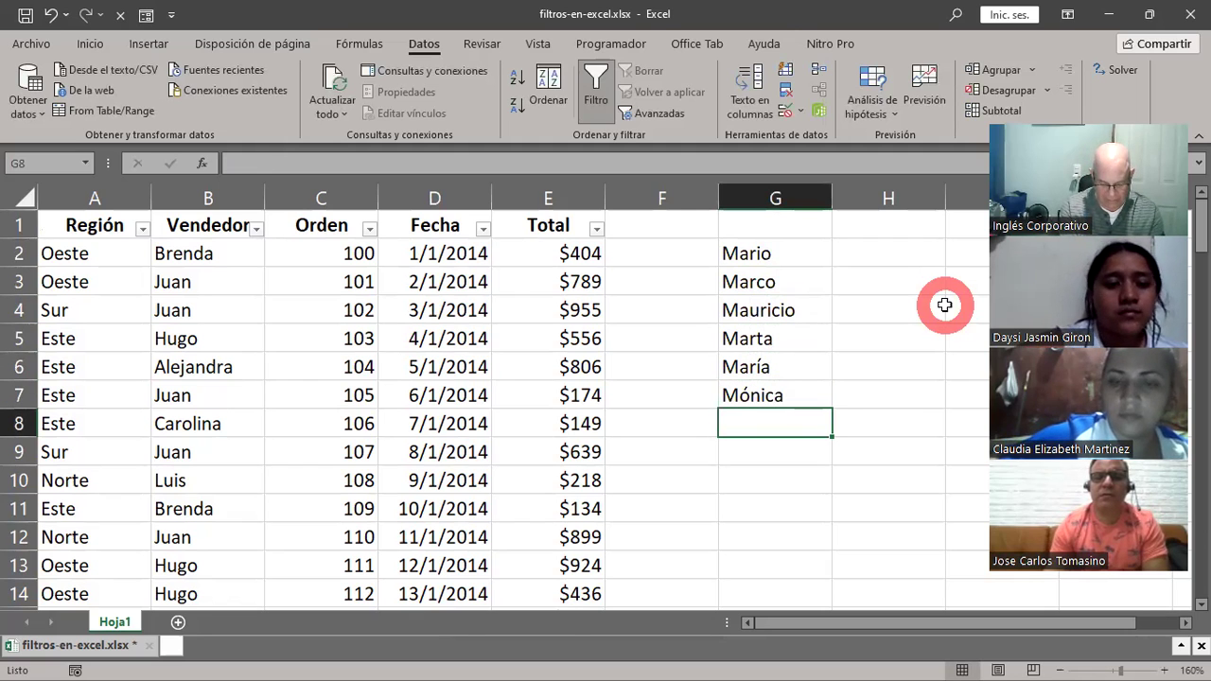
{"action": "type", "text": "Mercedes"}
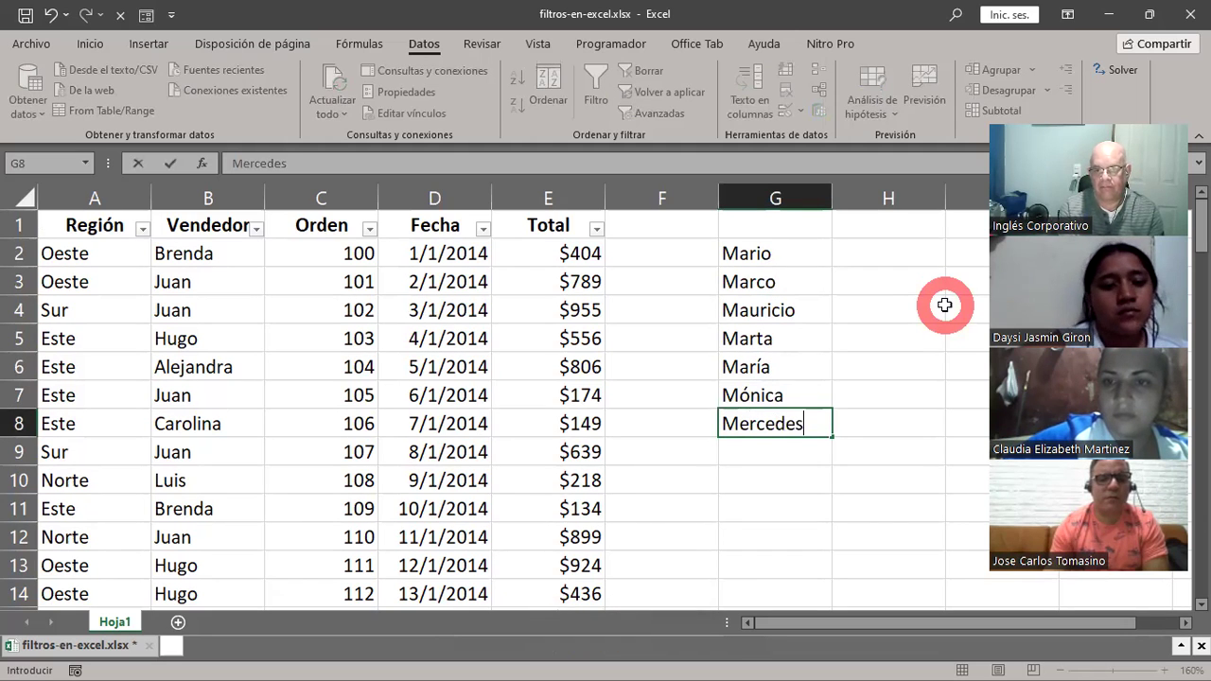
{"action": "key", "text": "Return"}
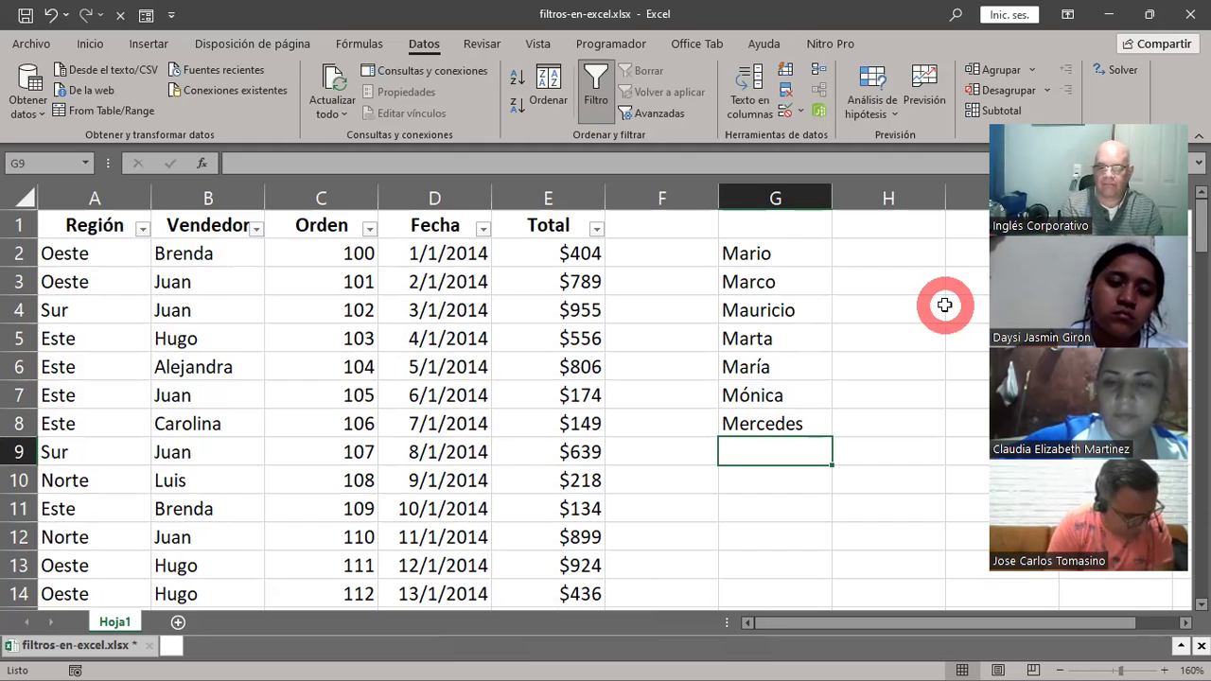
{"action": "type", "text": "Miruam"}
{"action": "key", "text": "BackSpace"}
{"action": "key", "text": "BackSpace"}
{"action": "key", "text": "BackSpace"}
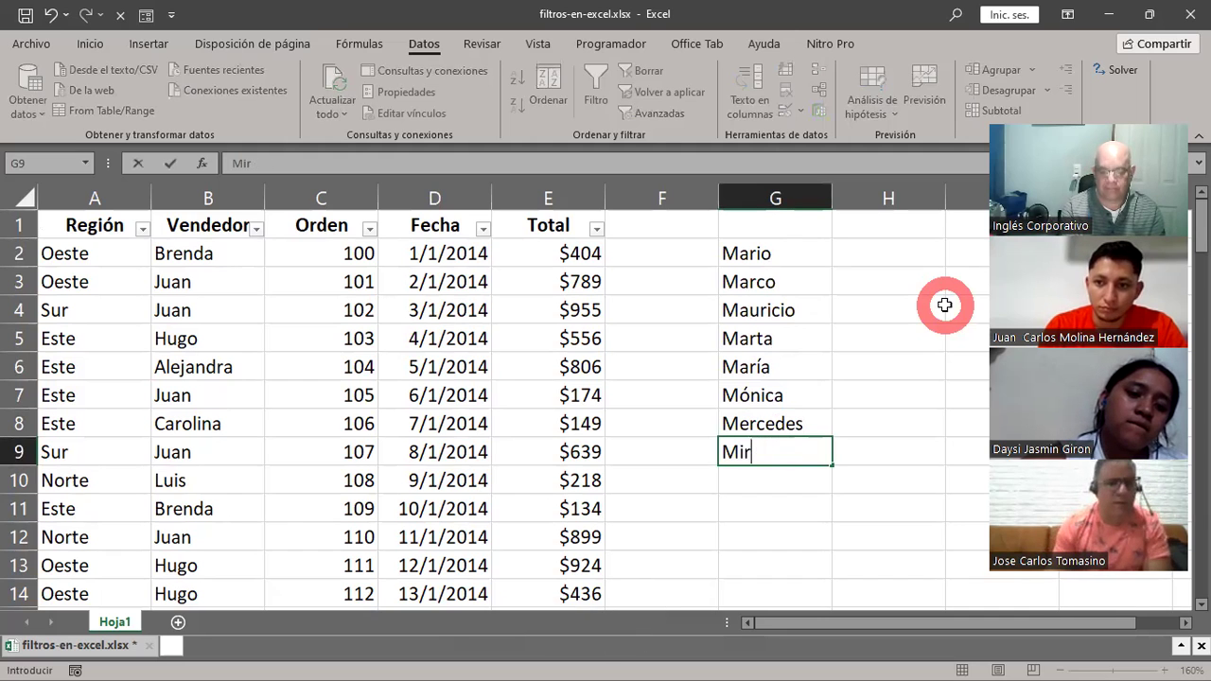
{"action": "type", "text": "iam"}
{"action": "key", "text": "Return"}
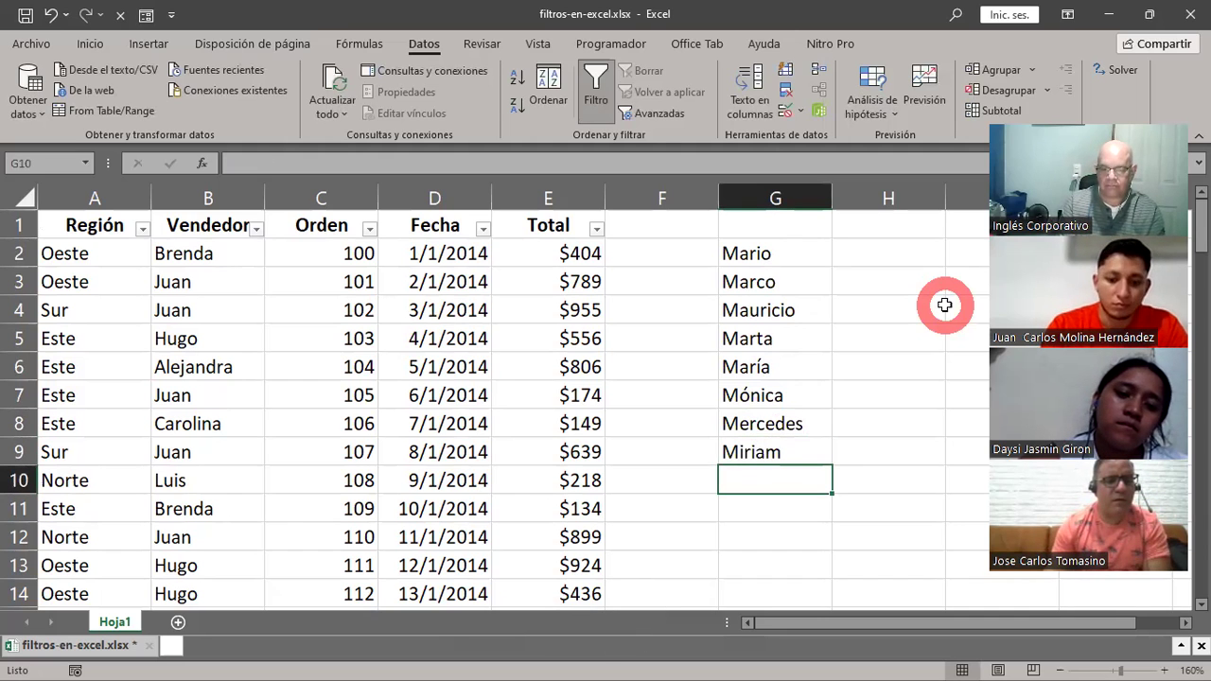
Add Marlen, Milton and Morena in G10 to G12
{"action": "type", "text": "Mar"}
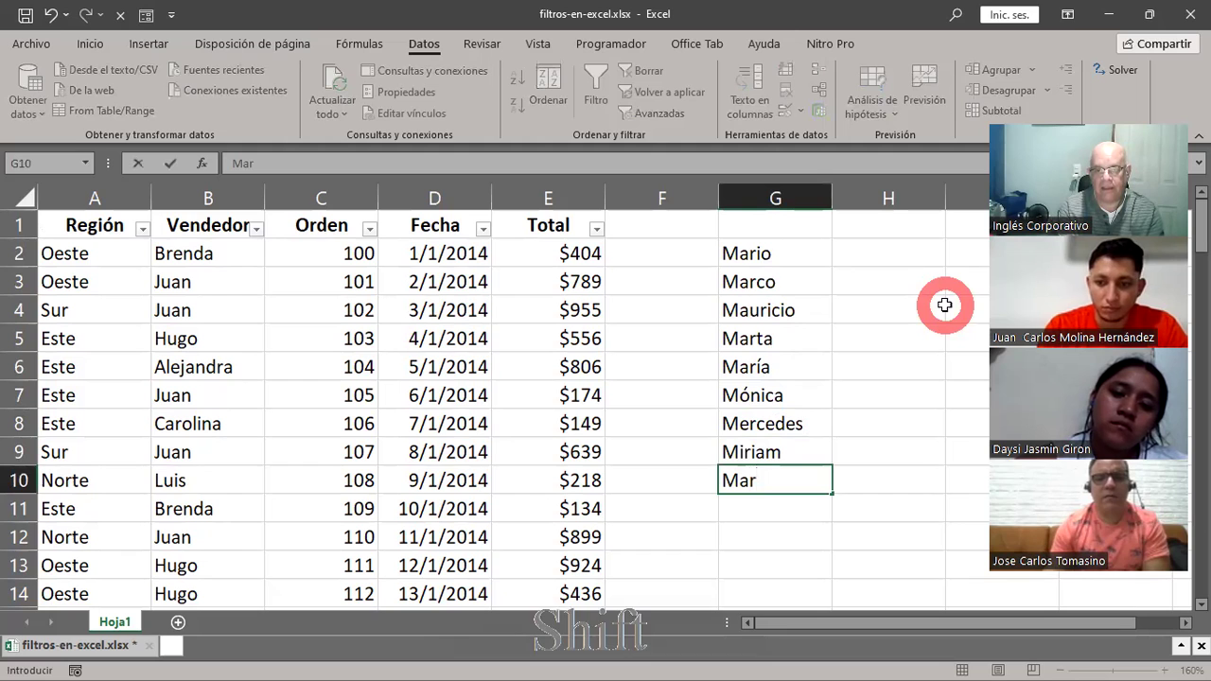
{"action": "type", "text": "len"}
{"action": "key", "text": "Return"}
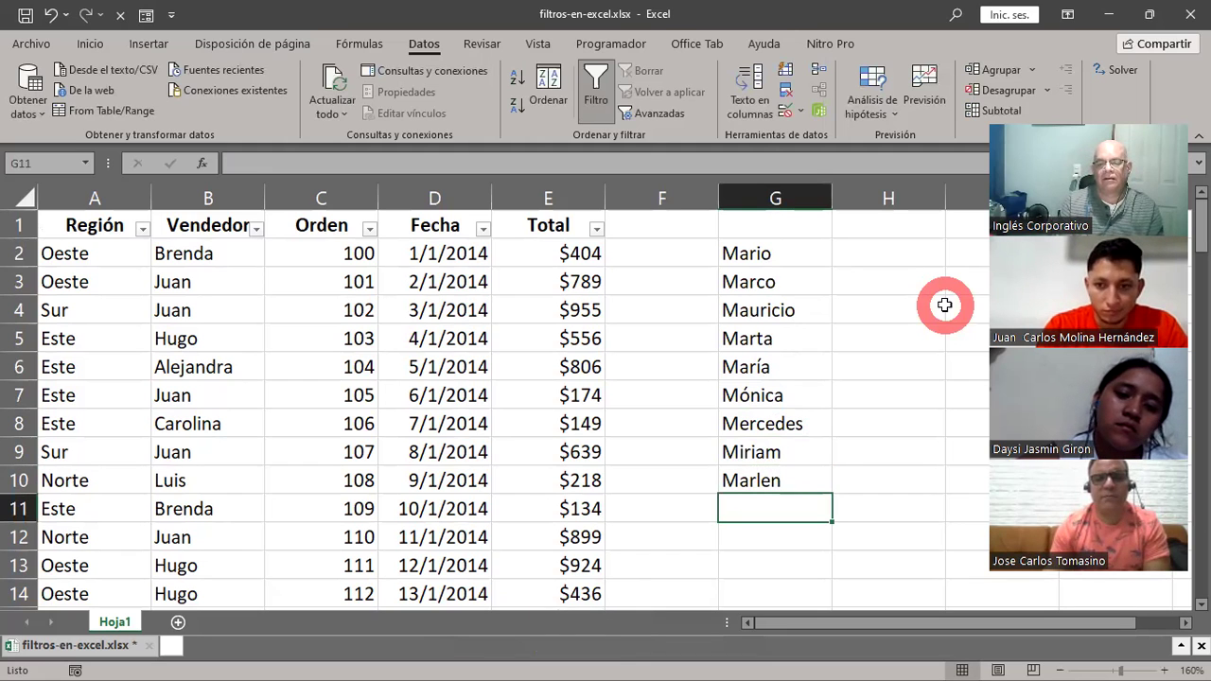
{"action": "type", "text": "Milton"}
{"action": "key", "text": "Return"}
{"action": "type", "text": "Mo"}
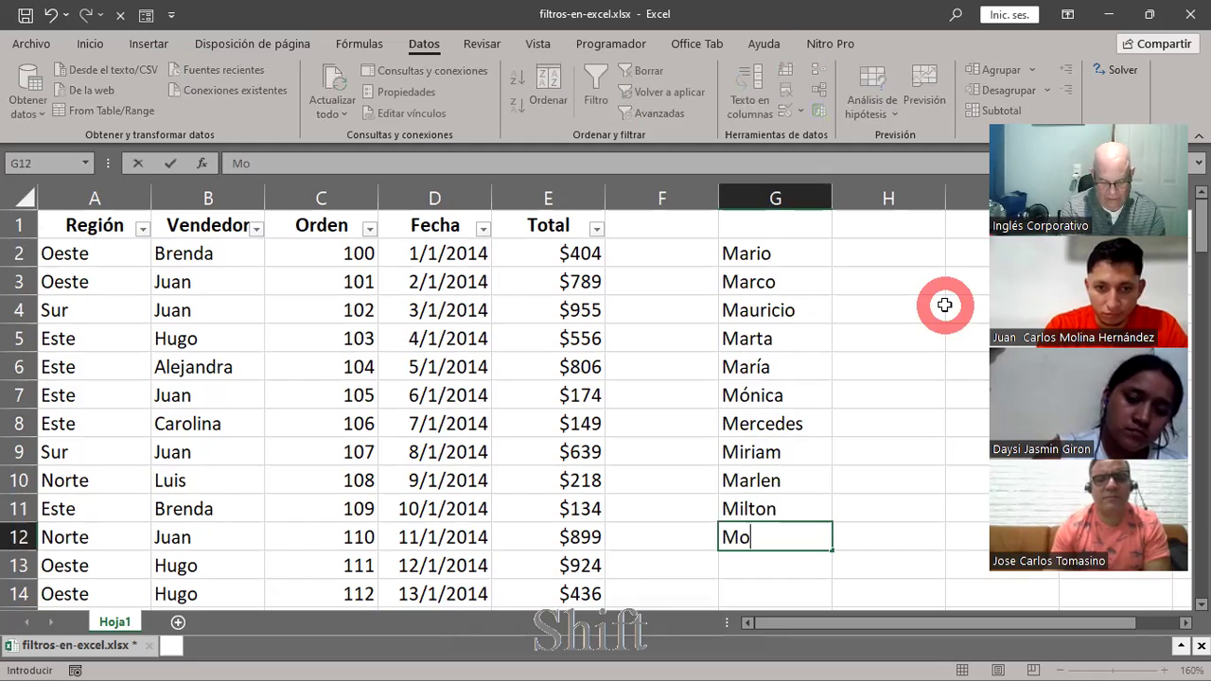
{"action": "type", "text": "rena"}
{"action": "key", "text": "Return"}
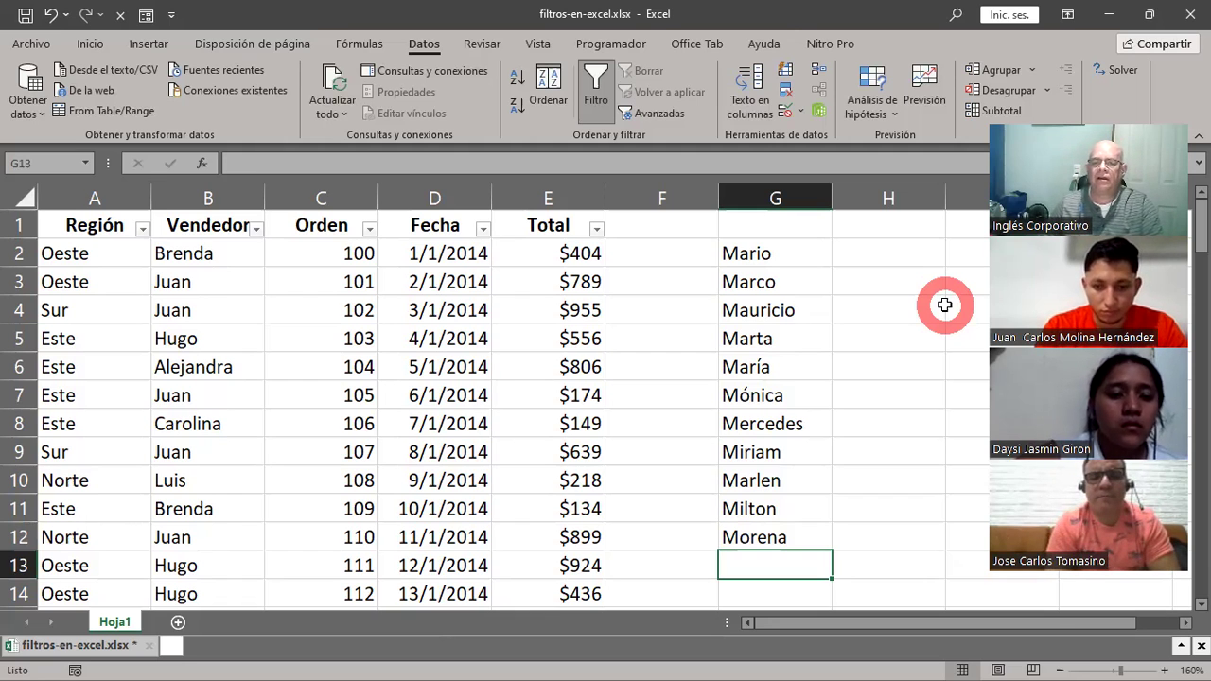
Enter the wildcard pattern Ma* in cell H2
{"action": "left_click", "coordinate": [900, 254]}
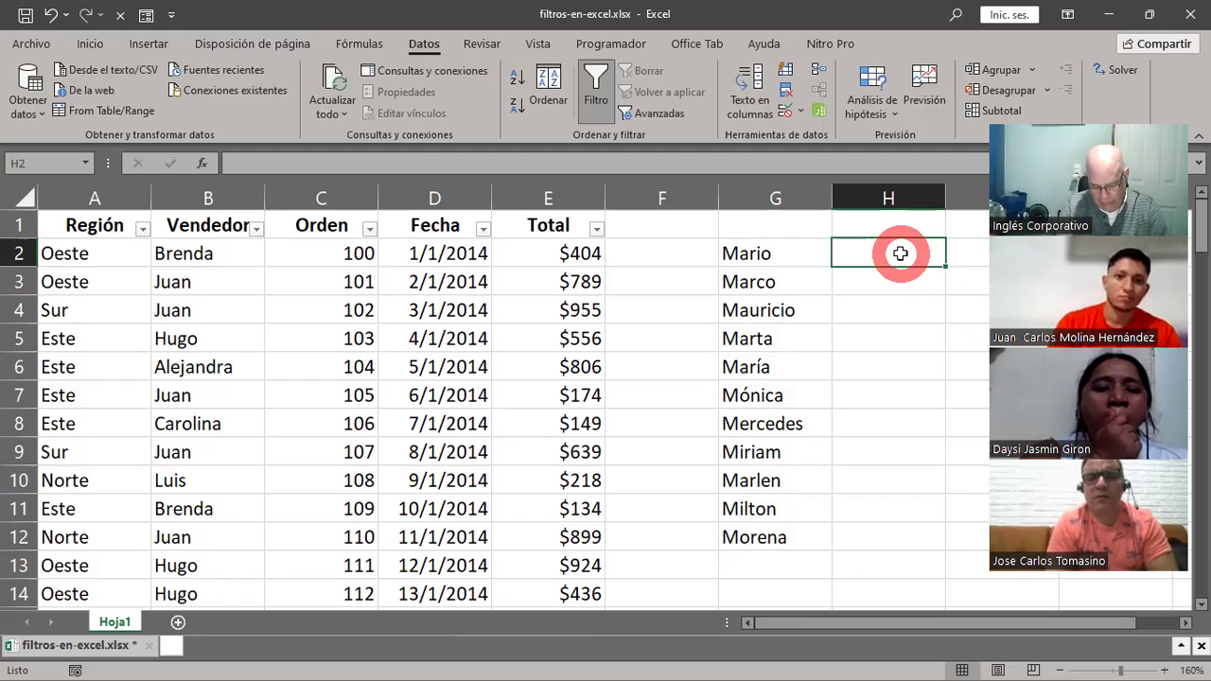
{"action": "type", "text": "M*"}
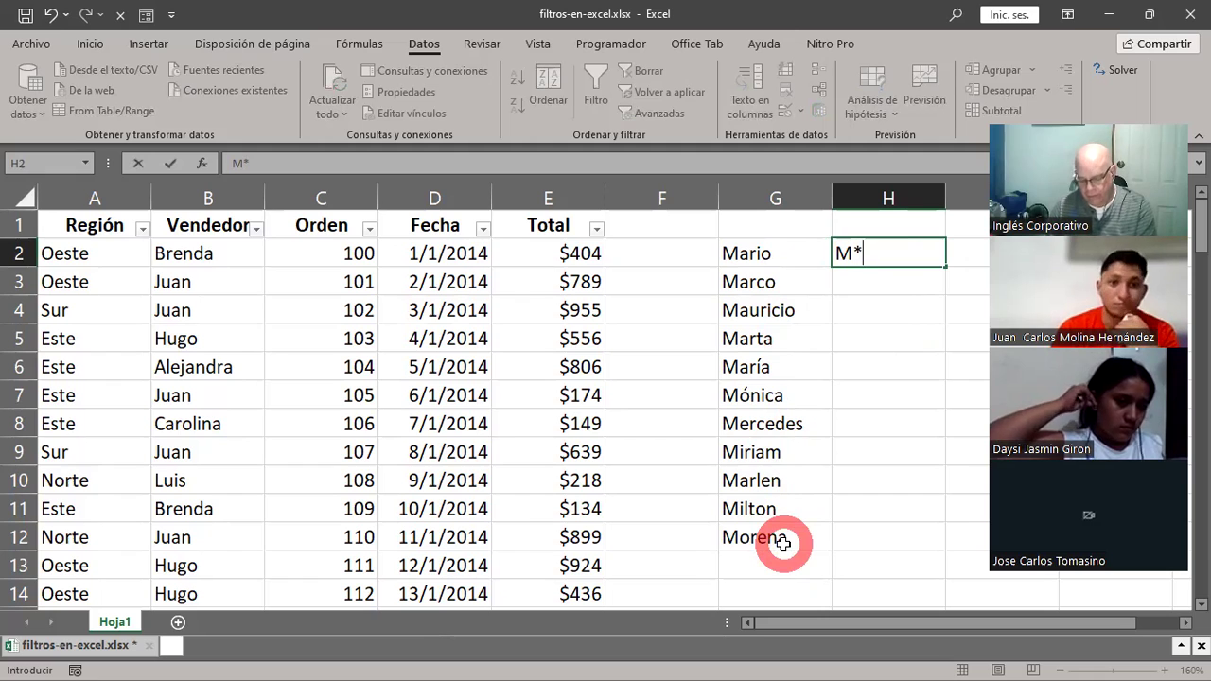
{"action": "key", "text": "BackSpace"}
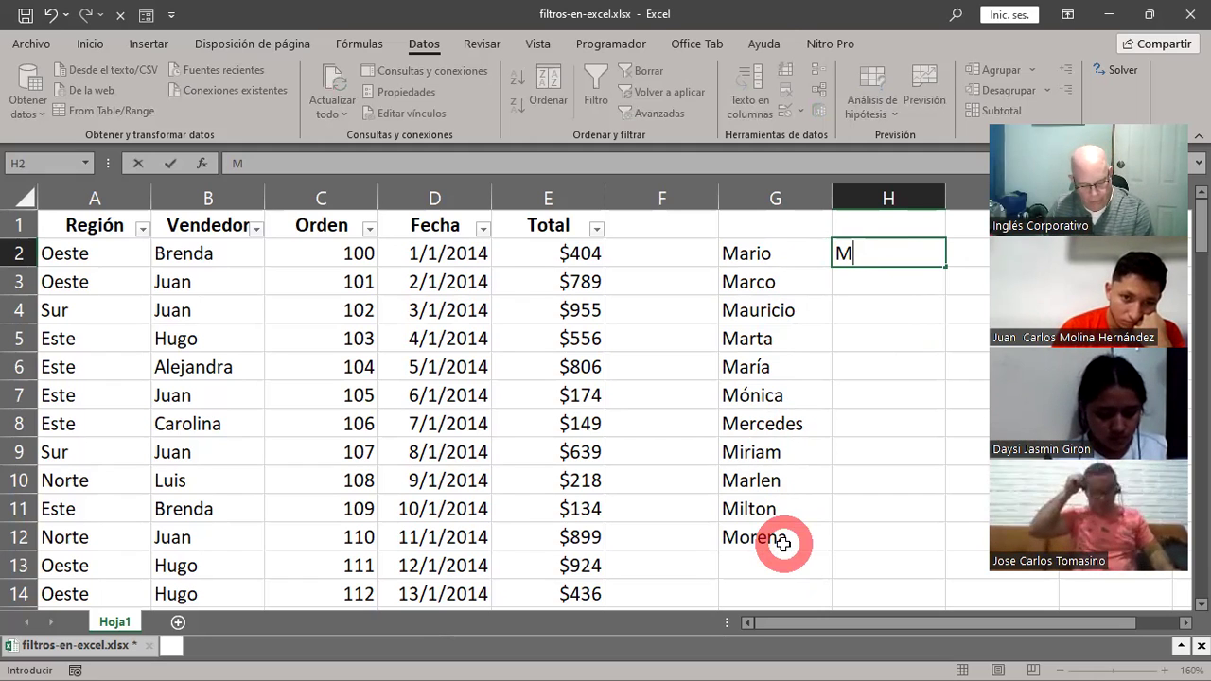
{"action": "type", "text": "a*"}
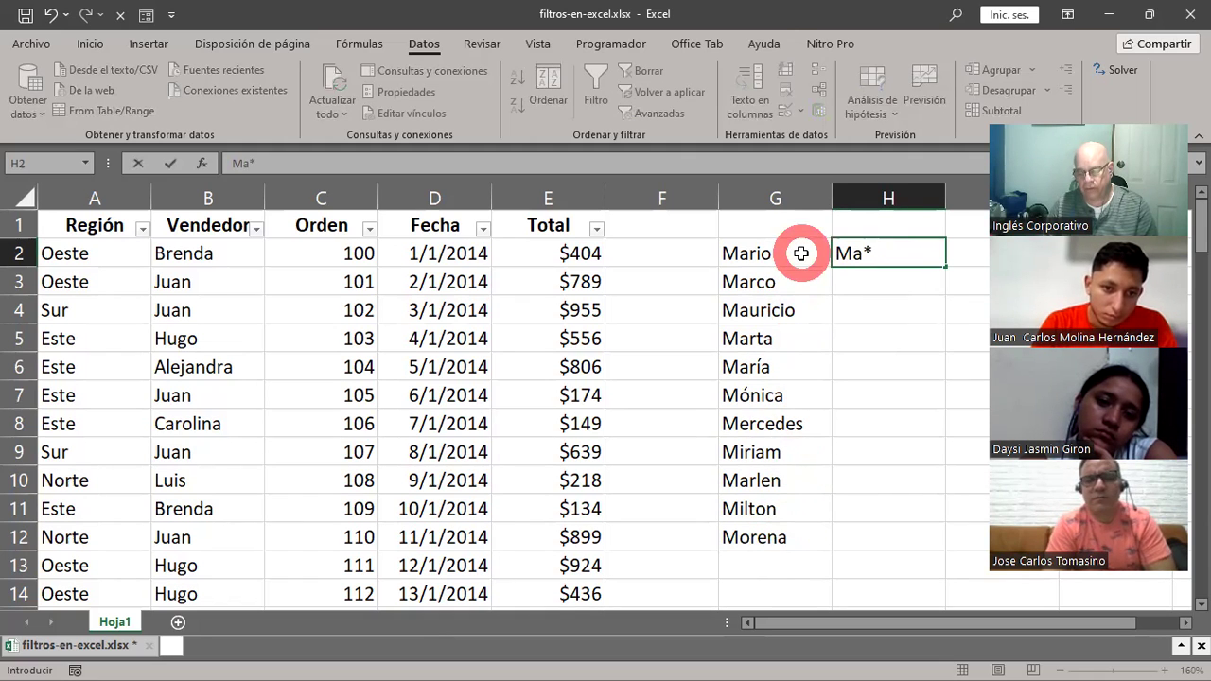
{"action": "key", "text": "Return"}
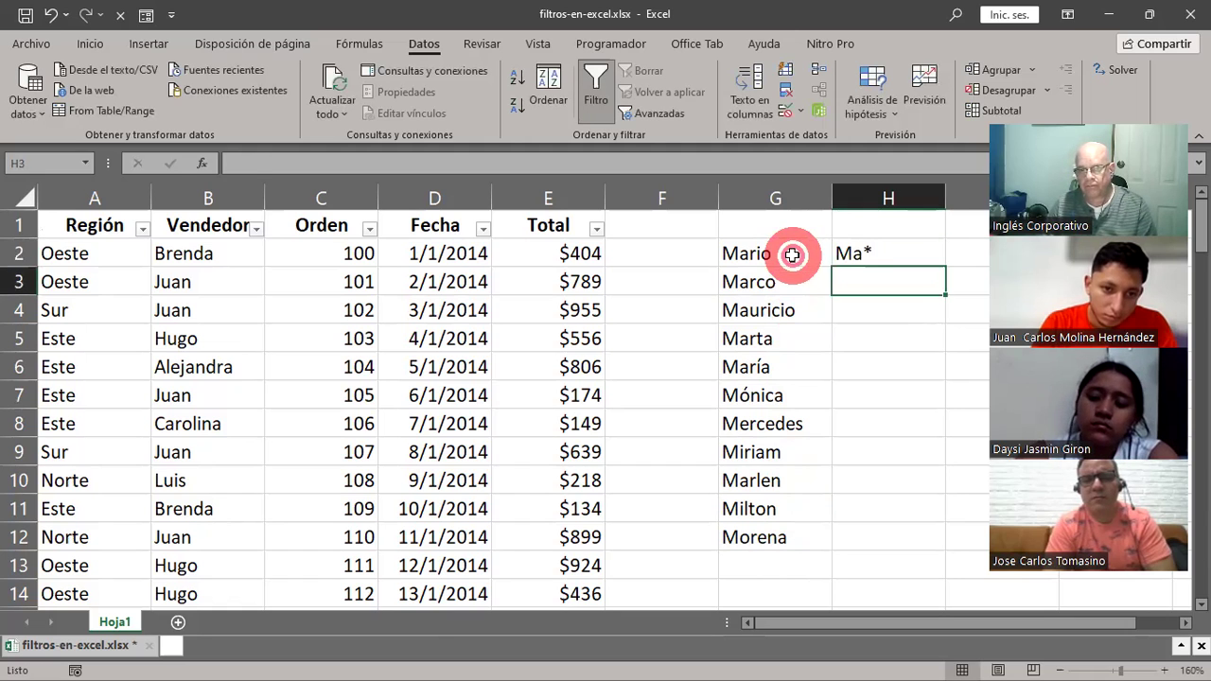
Select the names matching Ma* together: G2 through G6 and G10
{"action": "left_click", "coordinate": [793, 255]}
{"action": "left_click", "coordinate": [781, 282], "text": "ctrl"}
{"action": "left_click", "coordinate": [781, 310], "text": "ctrl"}
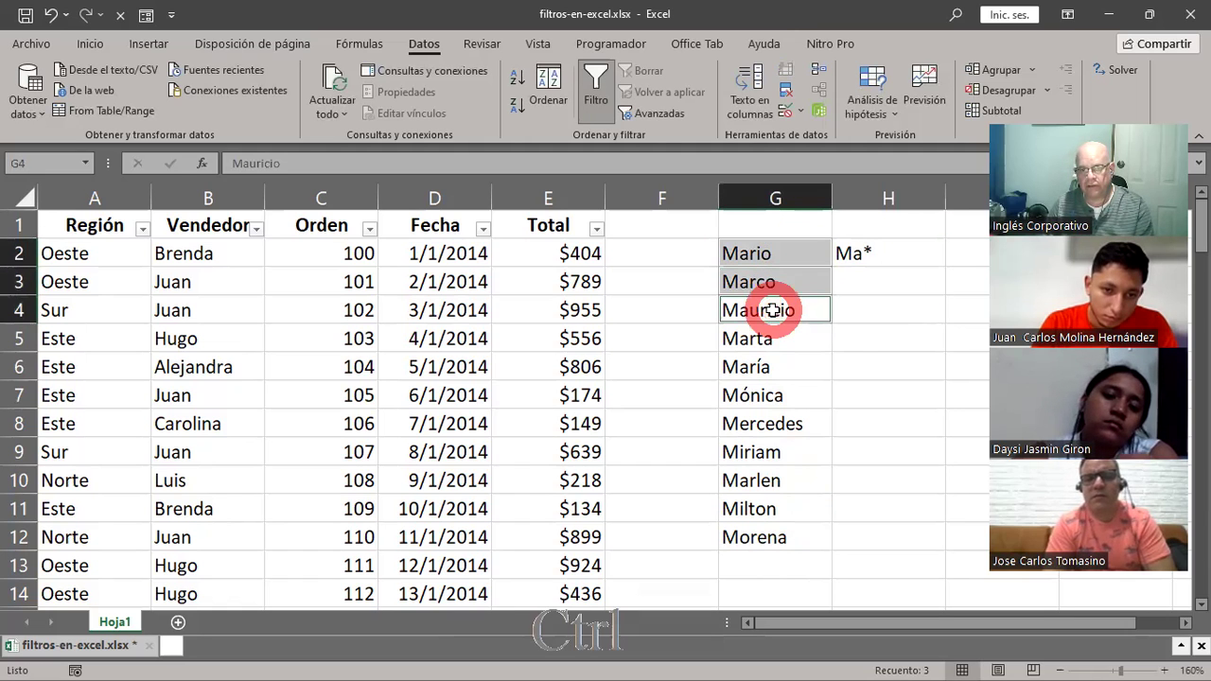
{"action": "left_click", "coordinate": [785, 339], "text": "ctrl"}
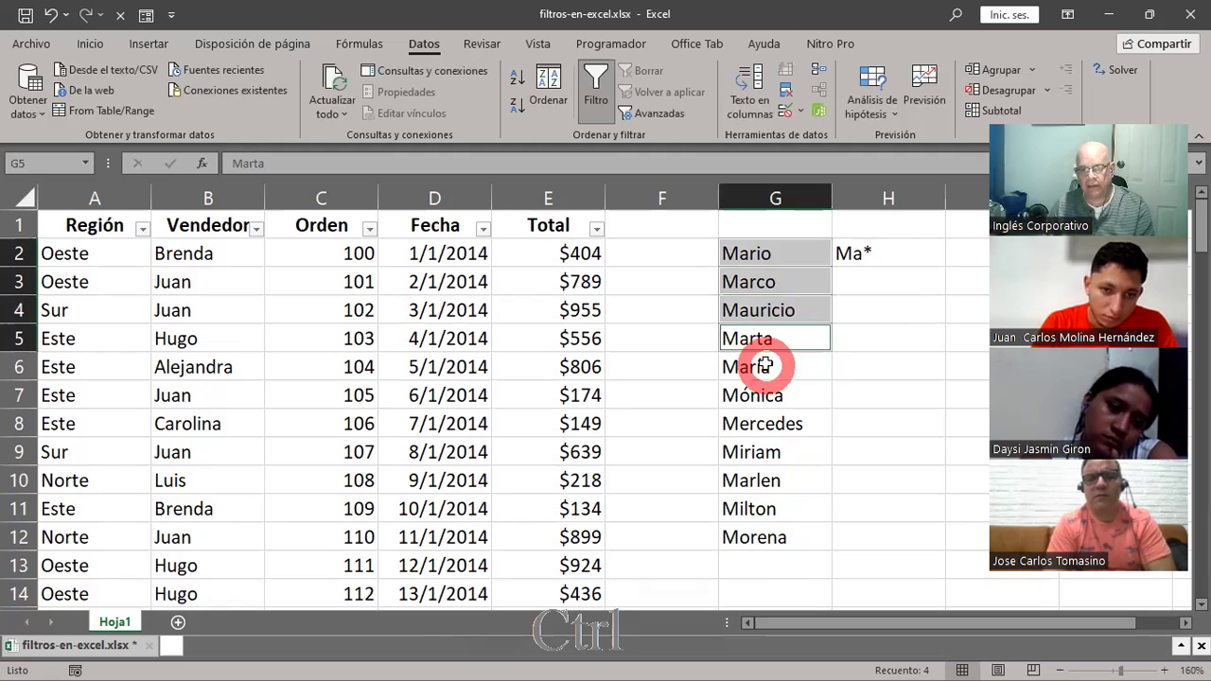
{"action": "left_click", "coordinate": [771, 367], "text": "ctrl"}
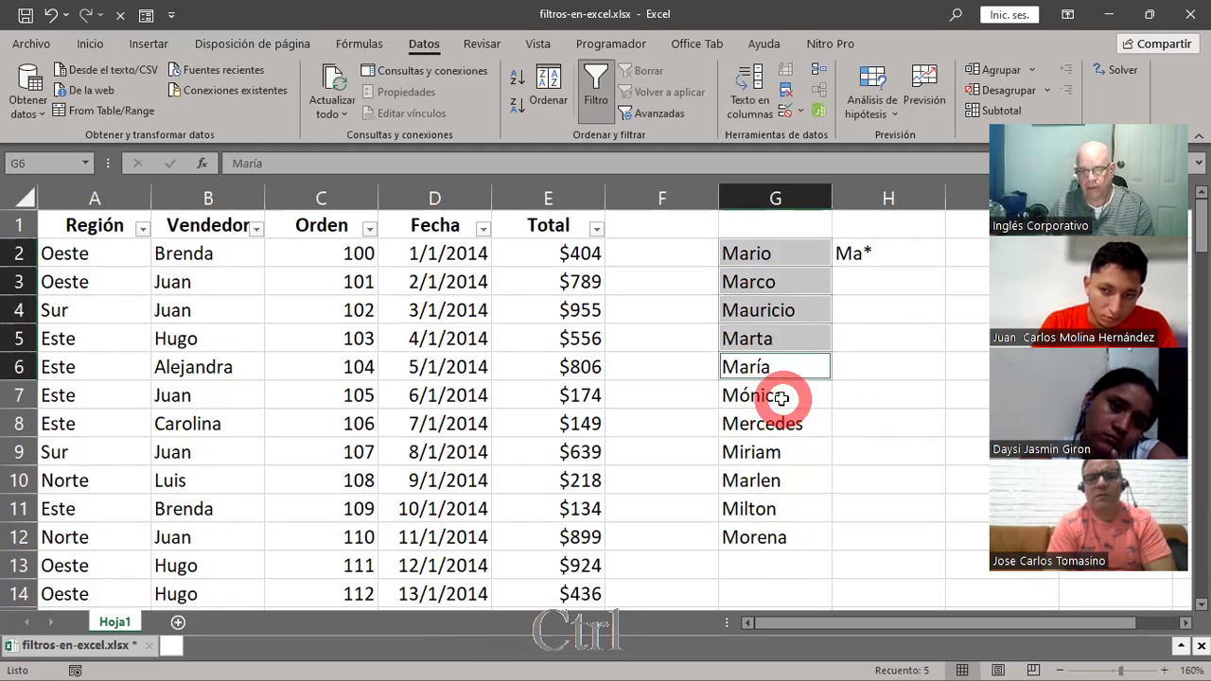
{"action": "left_click", "coordinate": [785, 482], "text": "ctrl"}
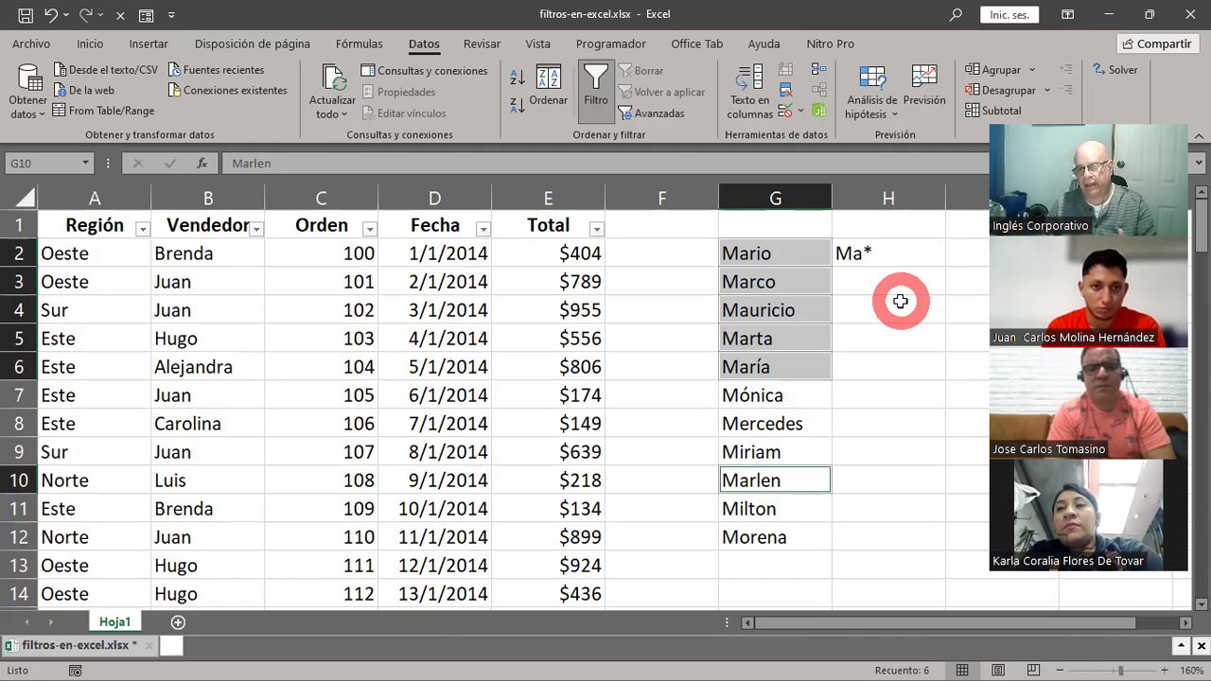
Rewrite the H2 pattern from Ma* to *o for names ending in o
{"action": "double_click", "coordinate": [852, 254]}
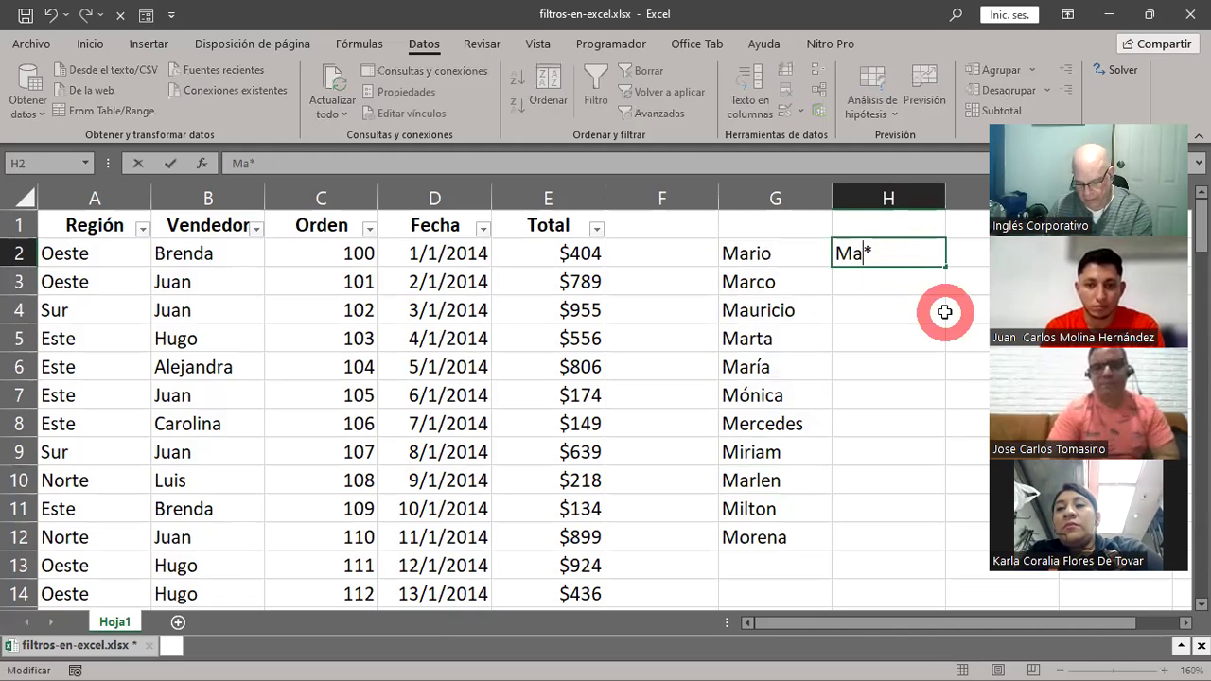
{"action": "key", "text": "BackSpace"}
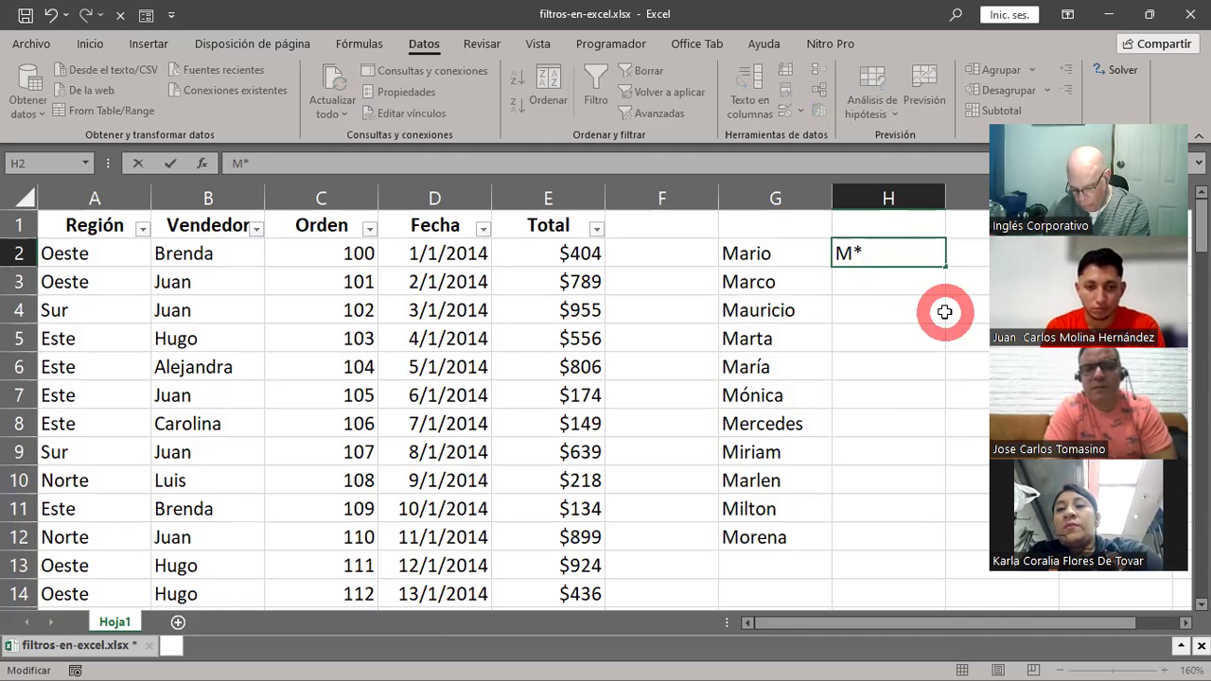
{"action": "type", "text": "o"}
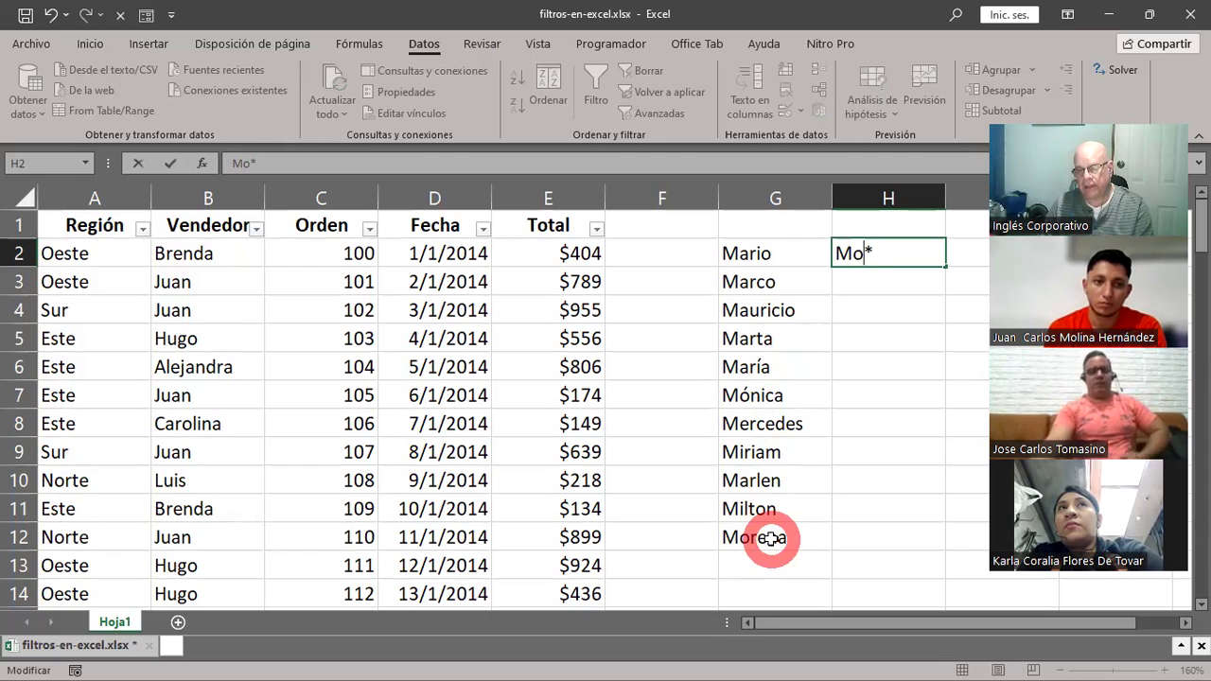
{"action": "left_click_drag", "start_coordinate": [924, 252], "coordinate": [836, 251]}
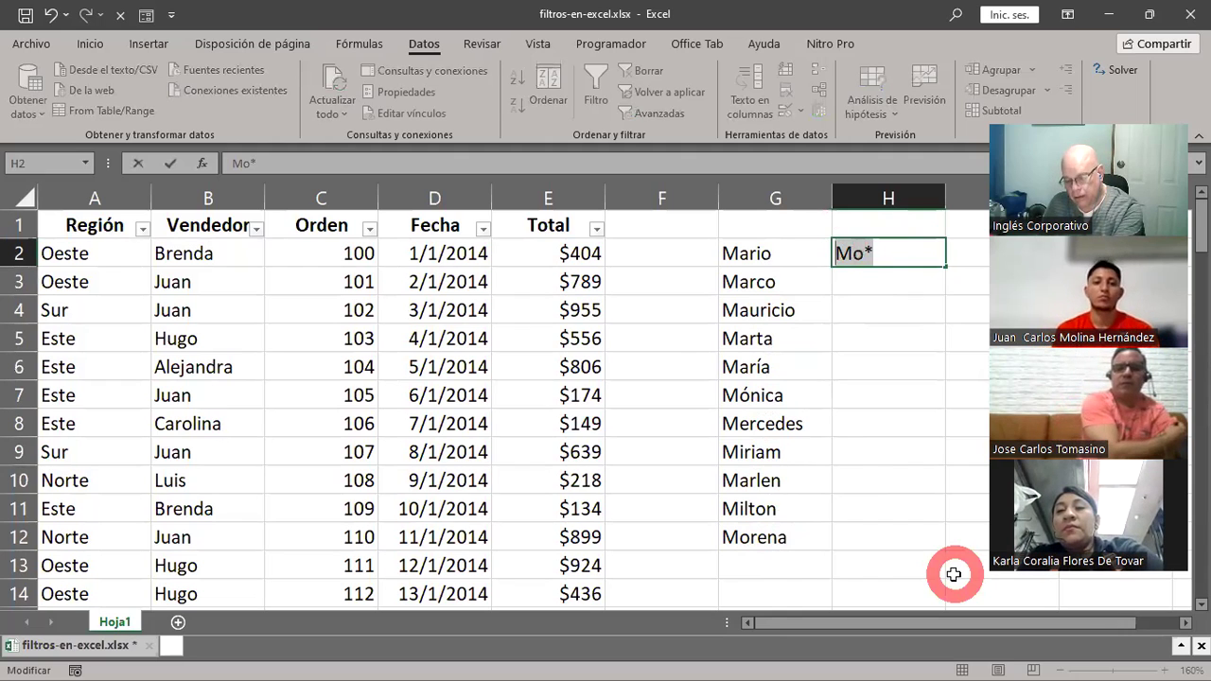
{"action": "type", "text": "*"}
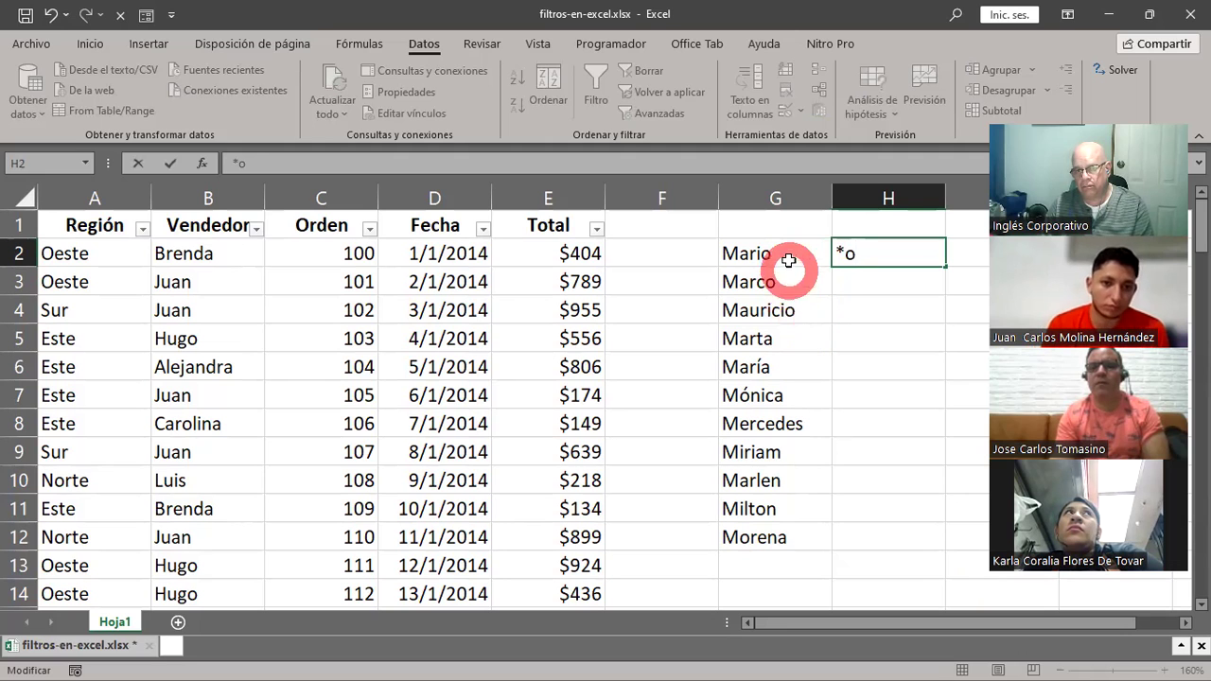
Select Mario, Marco and Mauricio as the *o matches, then undo H2 back to Ma*
{"action": "left_click", "coordinate": [797, 252]}
{"action": "left_click", "coordinate": [784, 280], "text": "ctrl"}
{"action": "left_click", "coordinate": [779, 308], "text": "ctrl"}
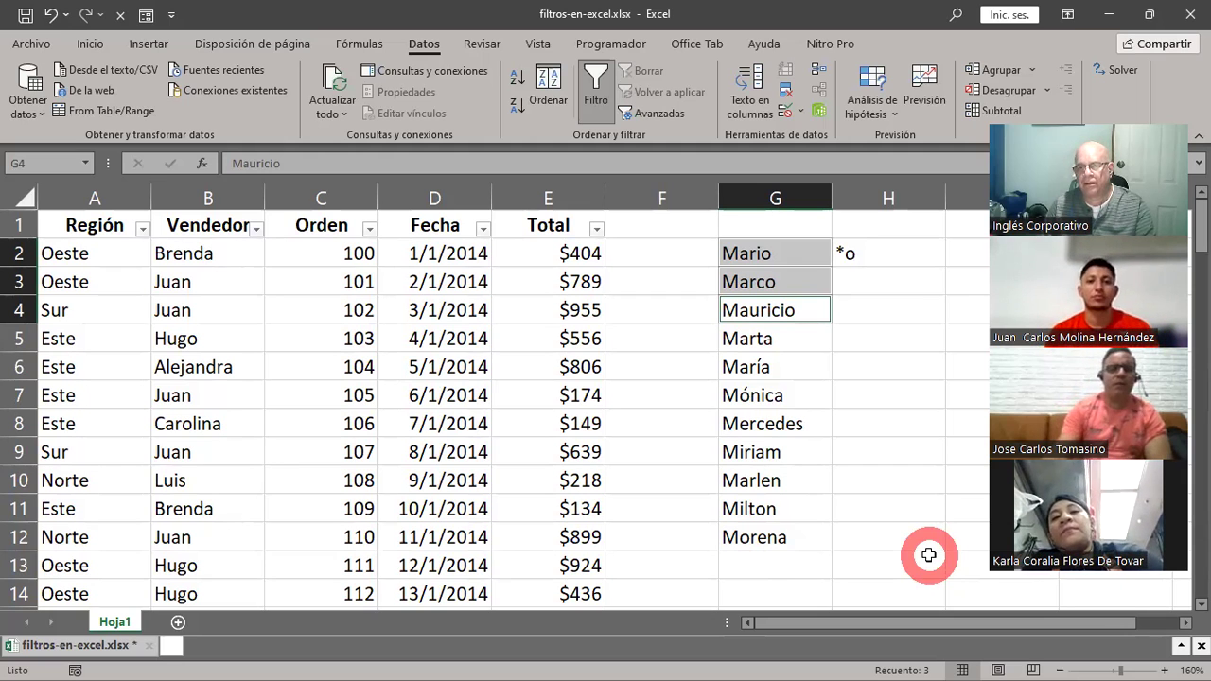
{"action": "left_click", "coordinate": [877, 258]}
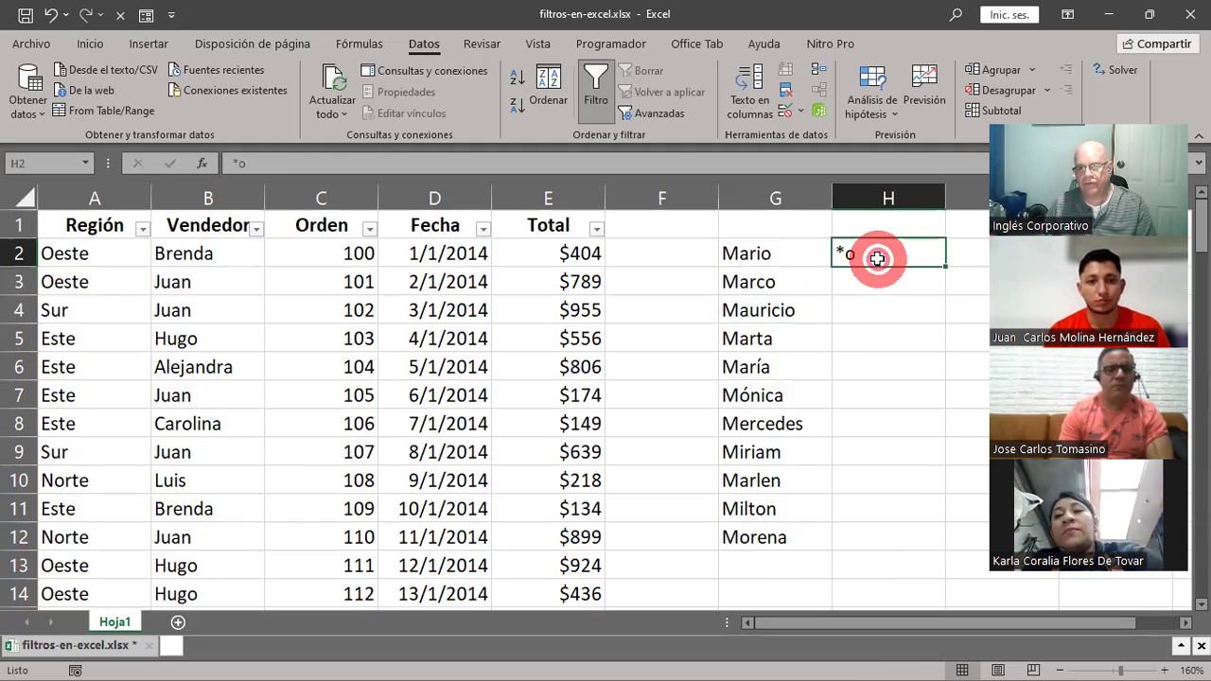
{"action": "left_click", "coordinate": [52, 15]}
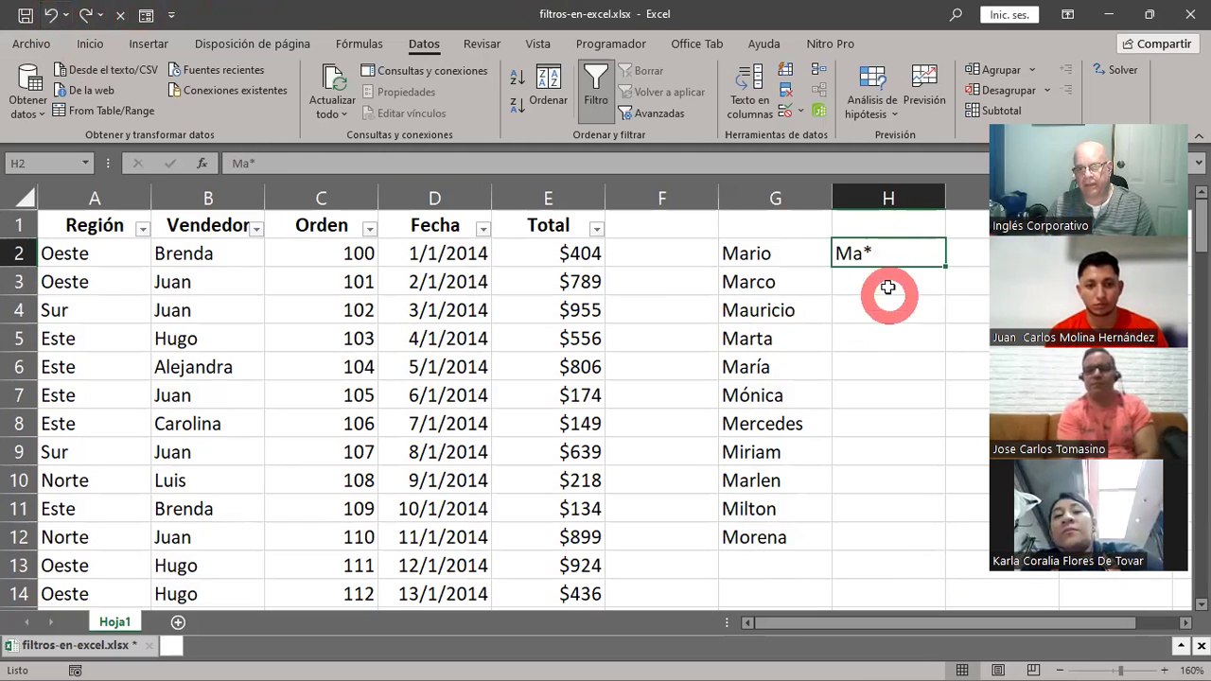
Change the H2 pattern from Ma* to Ma? and reselect H2
{"action": "double_click", "coordinate": [879, 254]}
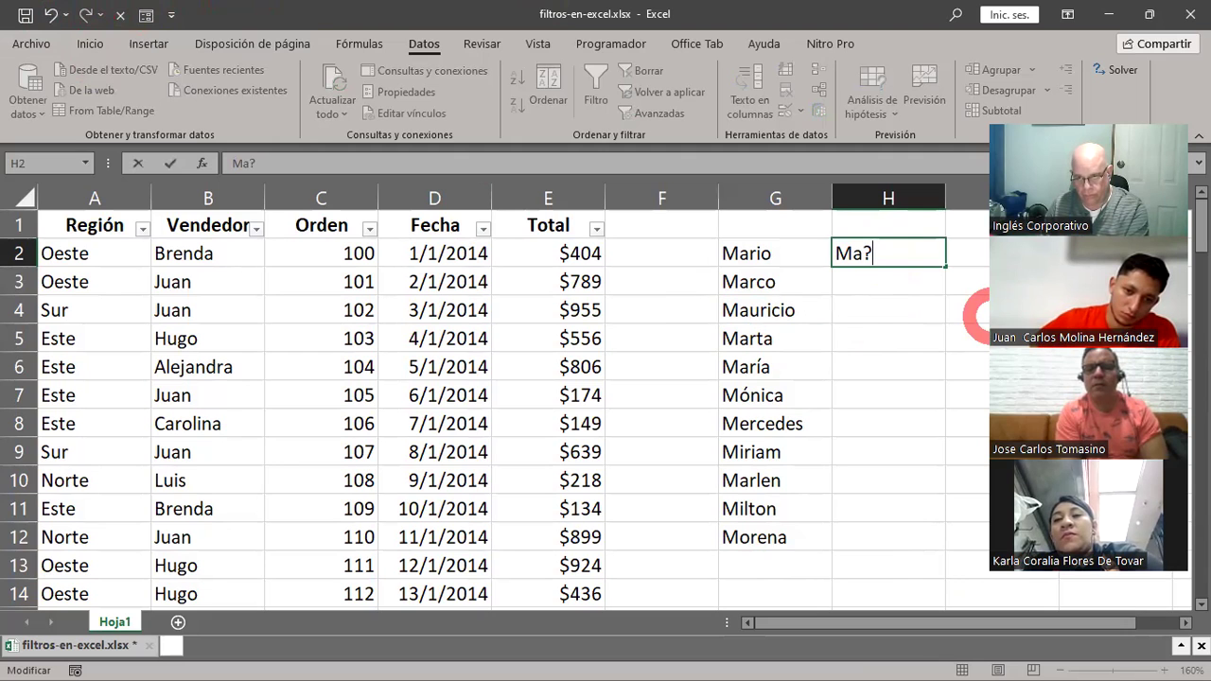
{"action": "key", "text": "Return"}
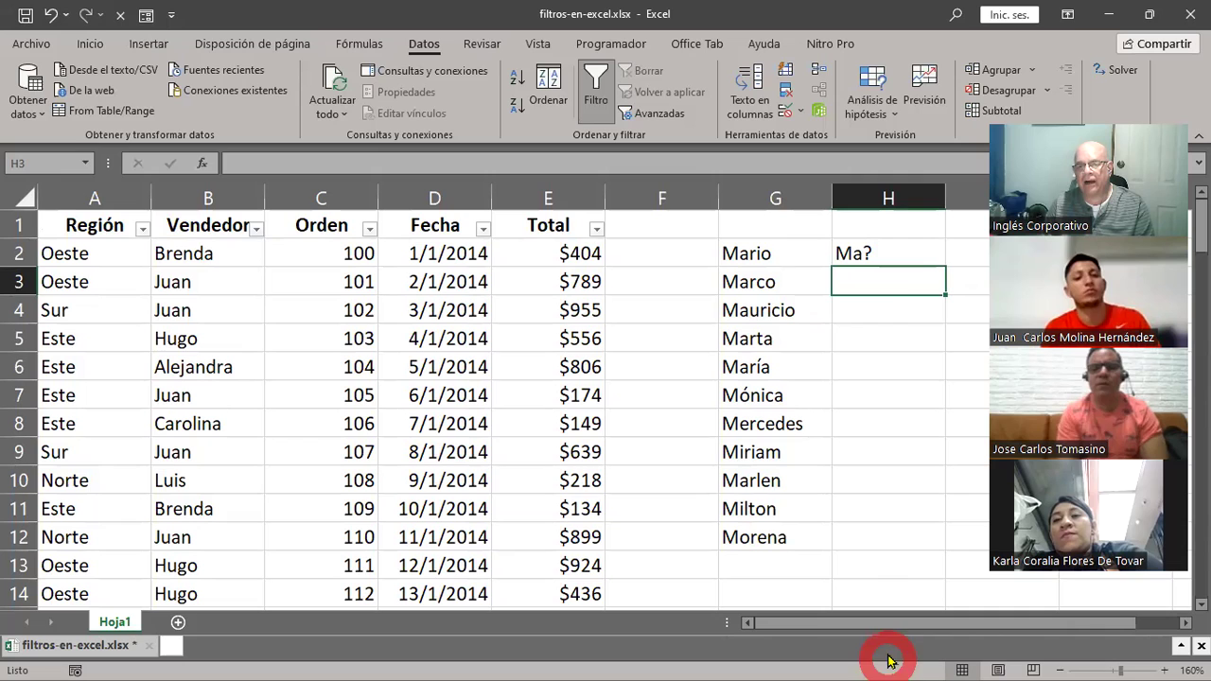
{"action": "left_click", "coordinate": [897, 251]}
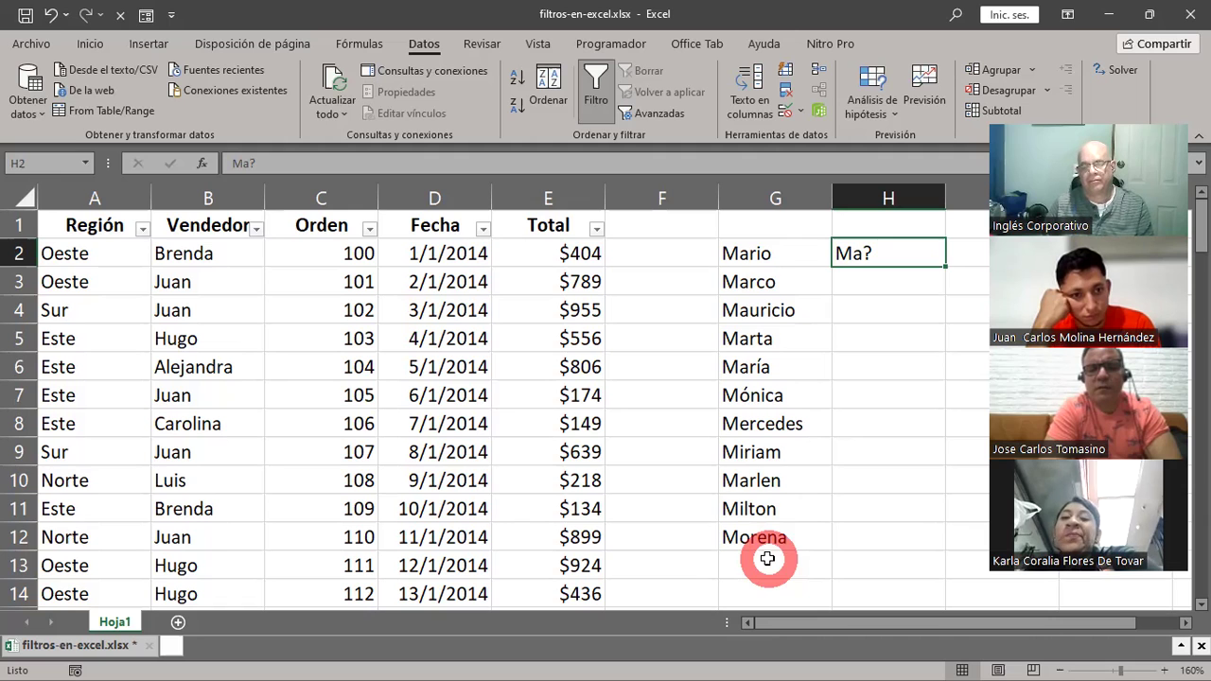
Extend the H2 pattern from Ma? to Ma??? with two more question marks
{"action": "double_click", "coordinate": [889, 254]}
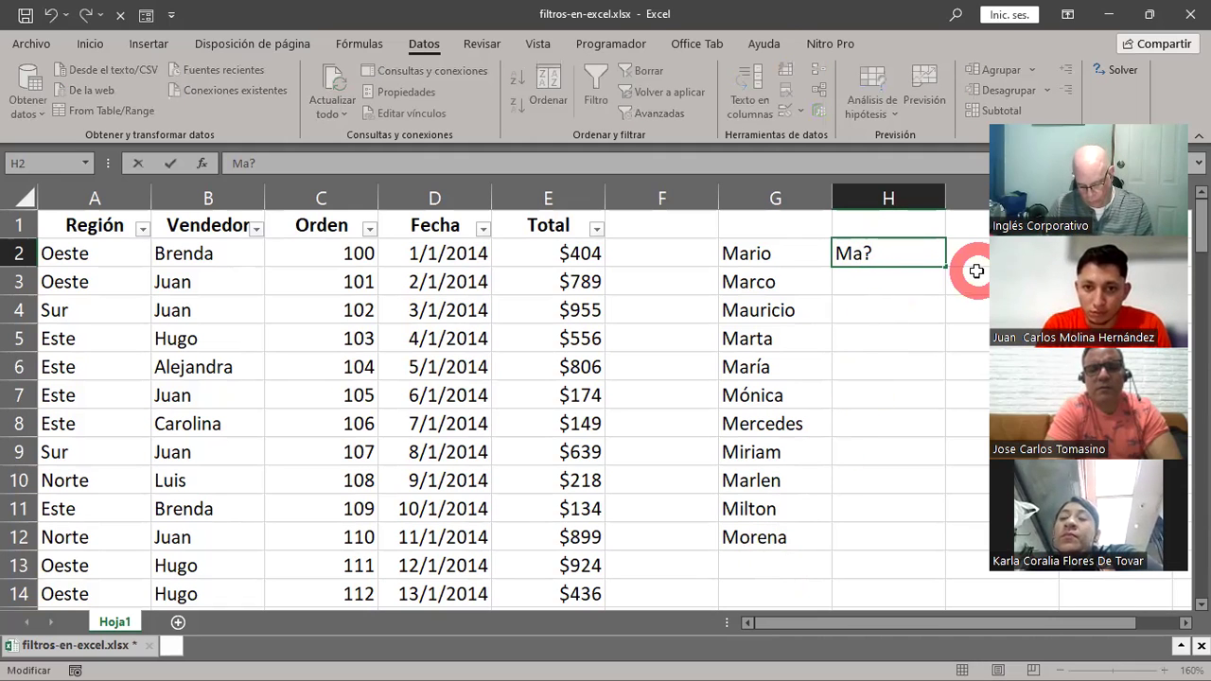
{"action": "type", "text": "?"}
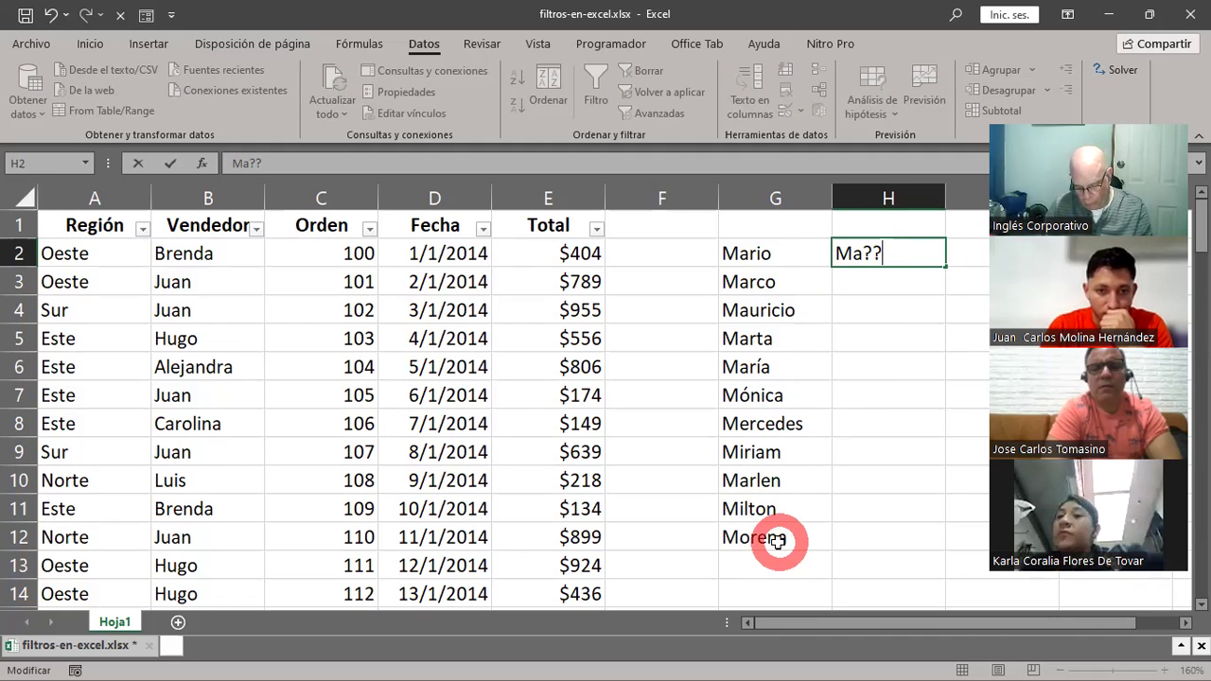
{"action": "type", "text": "?"}
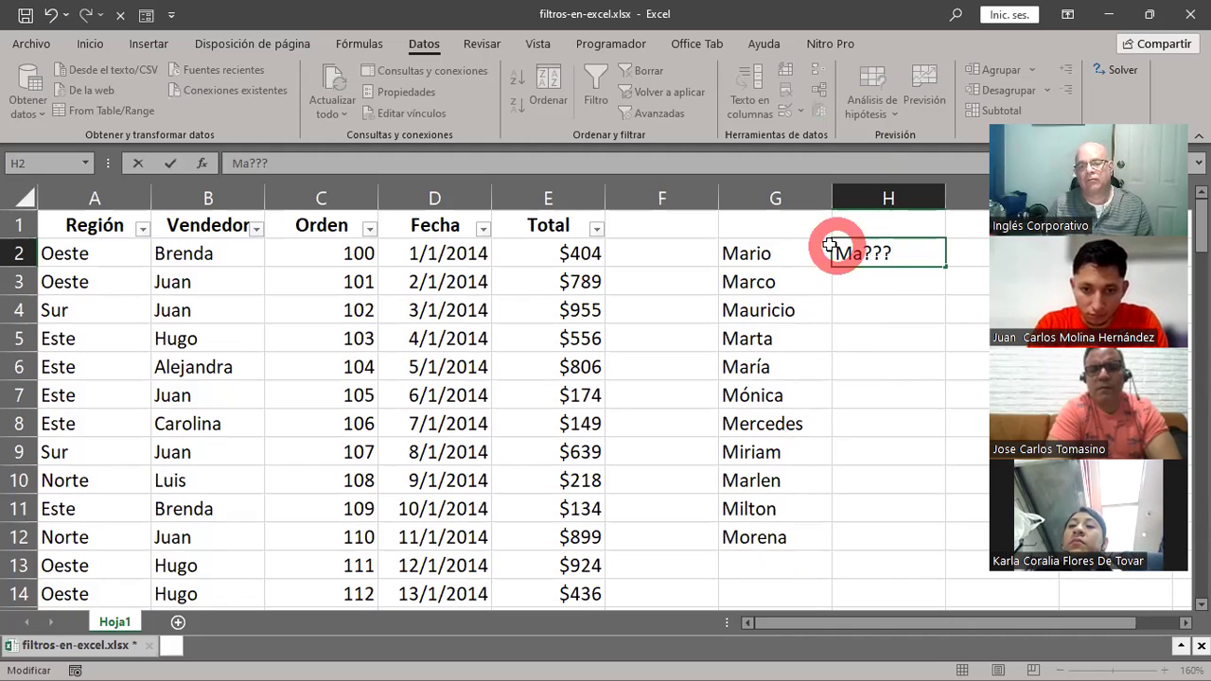
Select the five-letter Ma??? matches in G2, G3, G5 and G6
{"action": "left_click", "coordinate": [785, 255]}
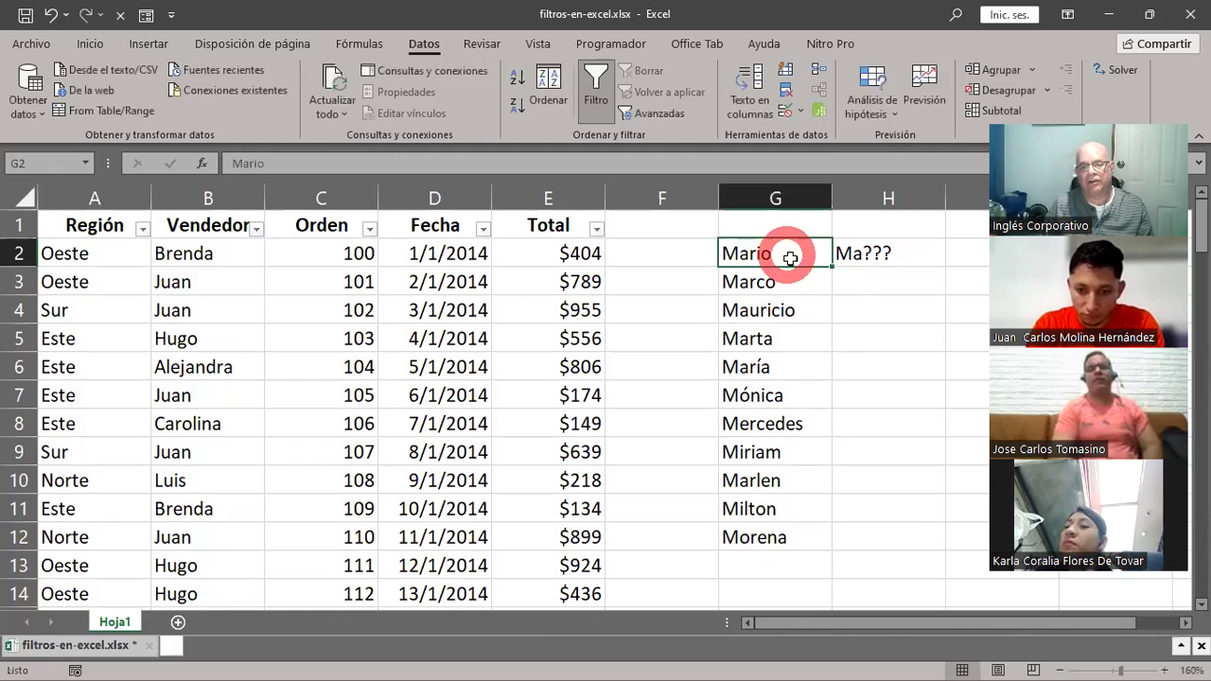
{"action": "left_click", "coordinate": [796, 286], "text": "ctrl"}
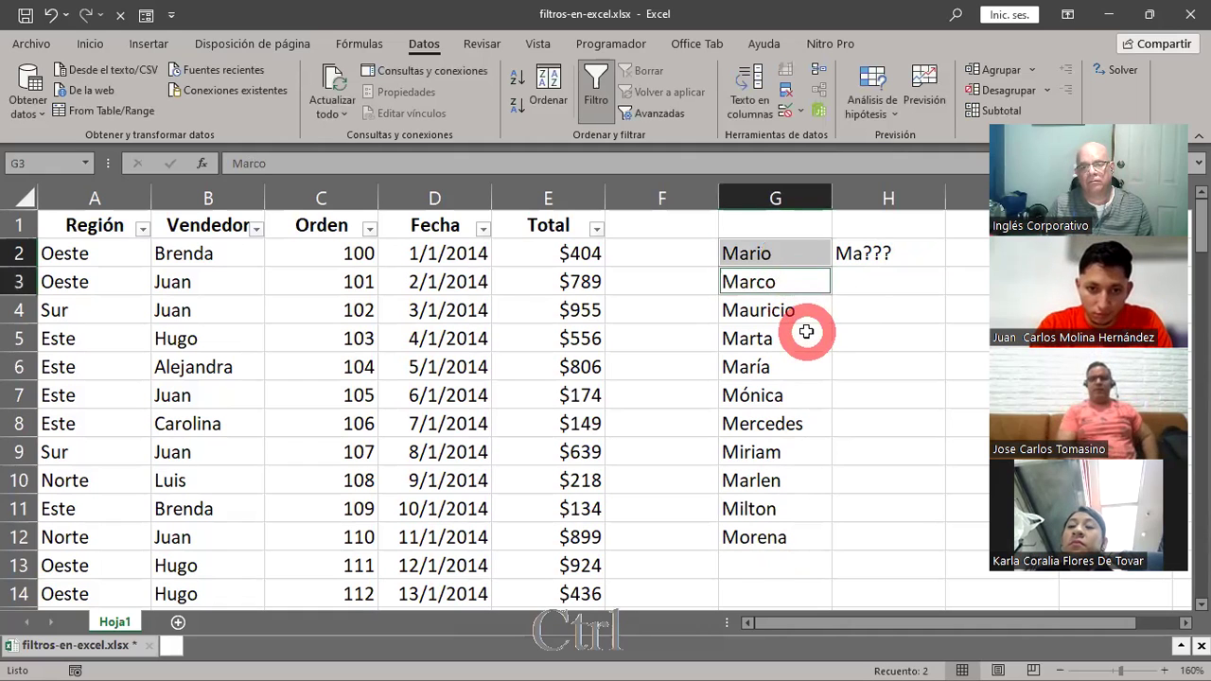
{"action": "left_click", "coordinate": [802, 333], "text": "ctrl"}
{"action": "left_click", "coordinate": [799, 368], "text": "ctrl"}
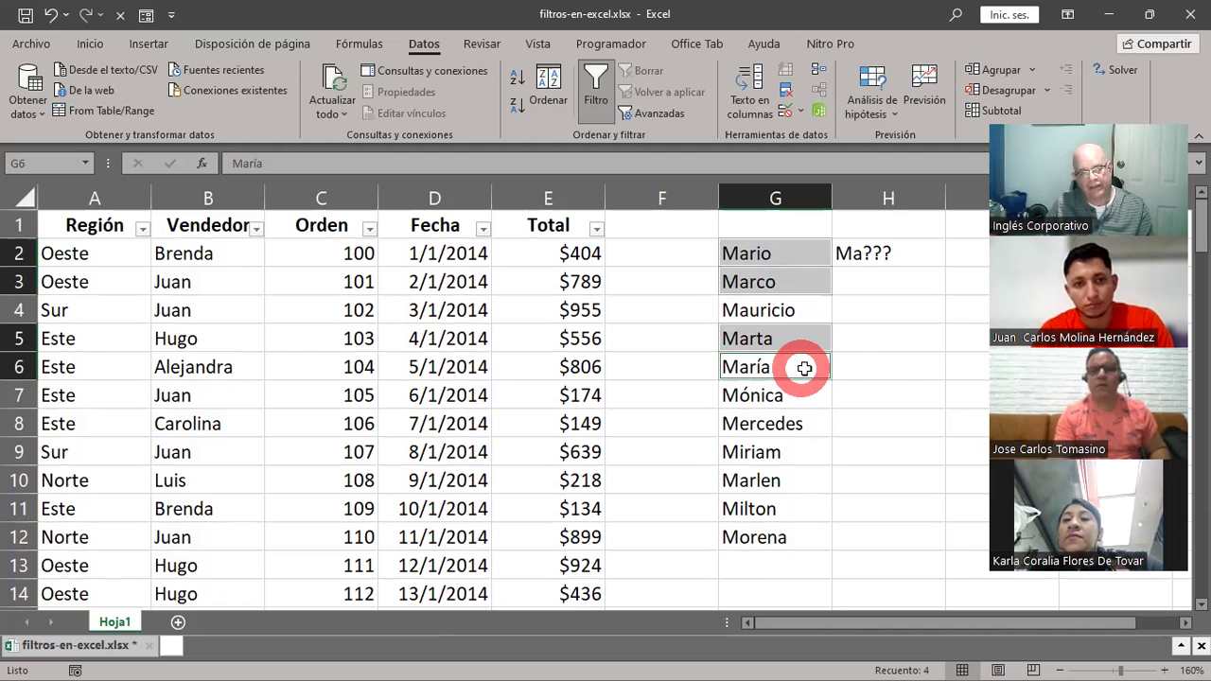
Search the Región column filter for Este*
{"action": "left_click", "coordinate": [144, 231]}
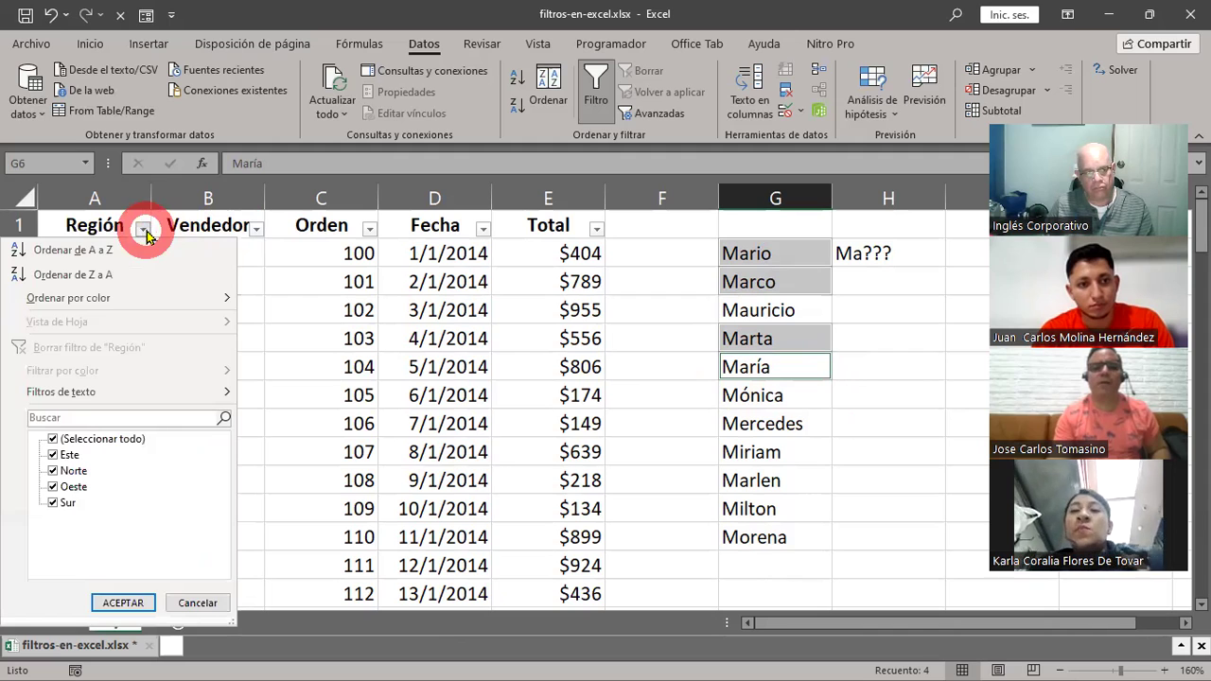
{"action": "left_click", "coordinate": [106, 420]}
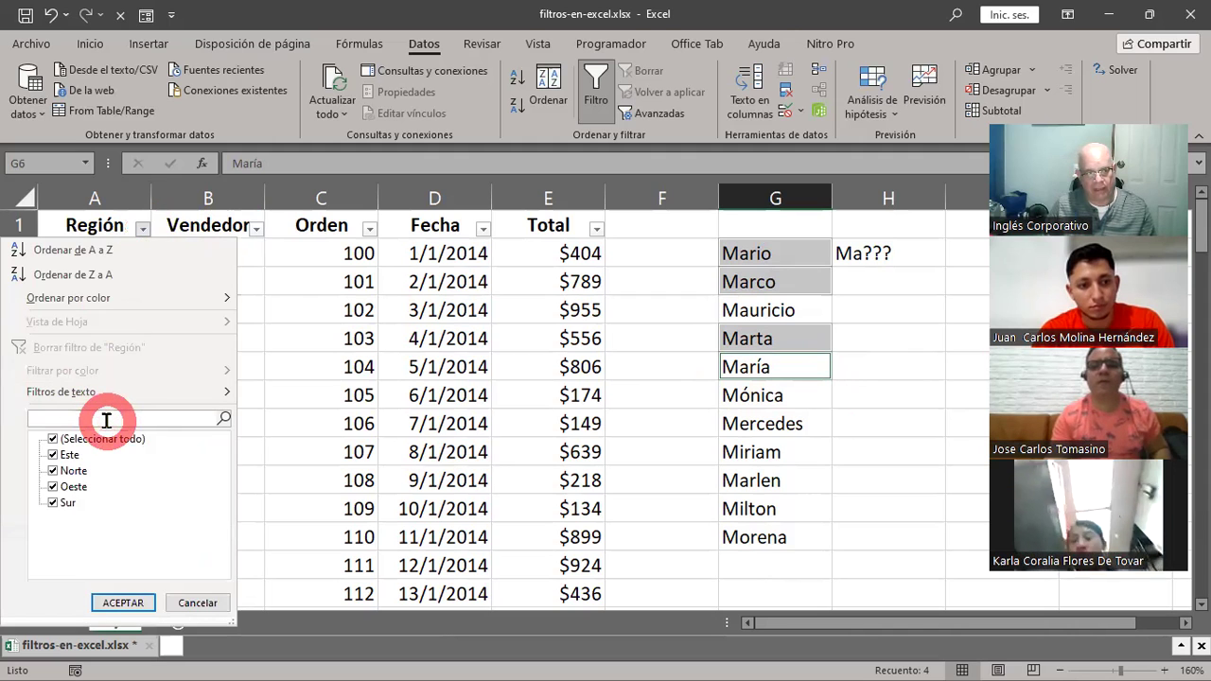
{"action": "type", "text": "Este"}
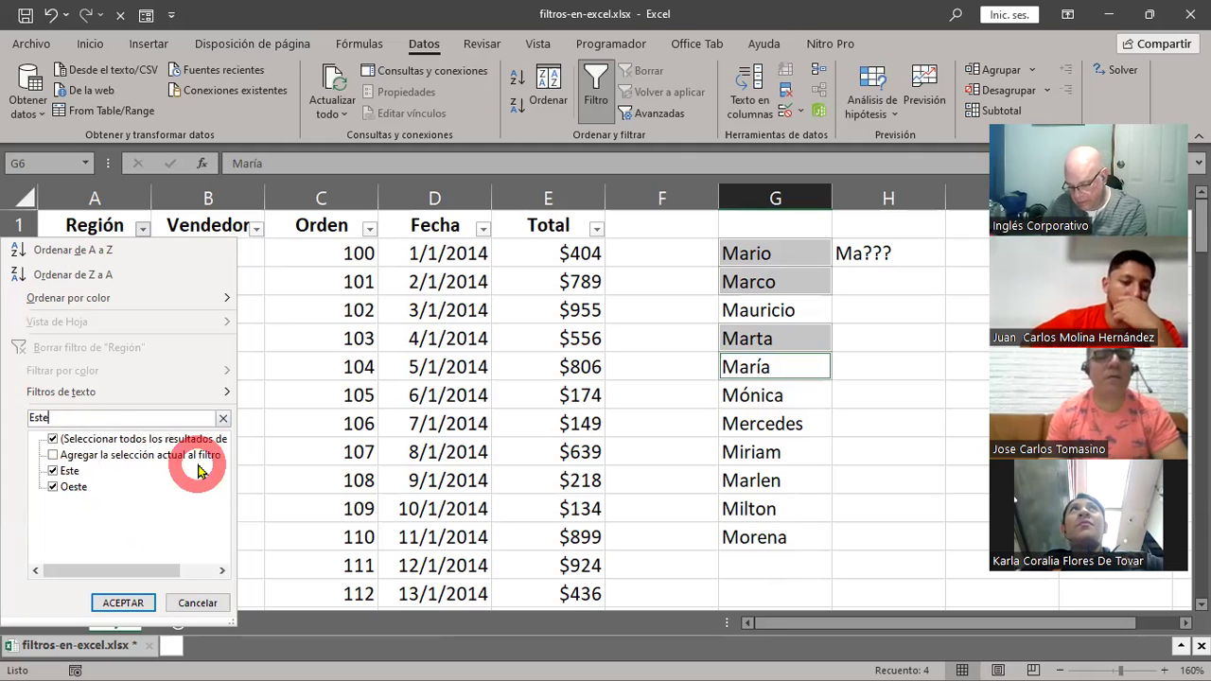
{"action": "type", "text": "*"}
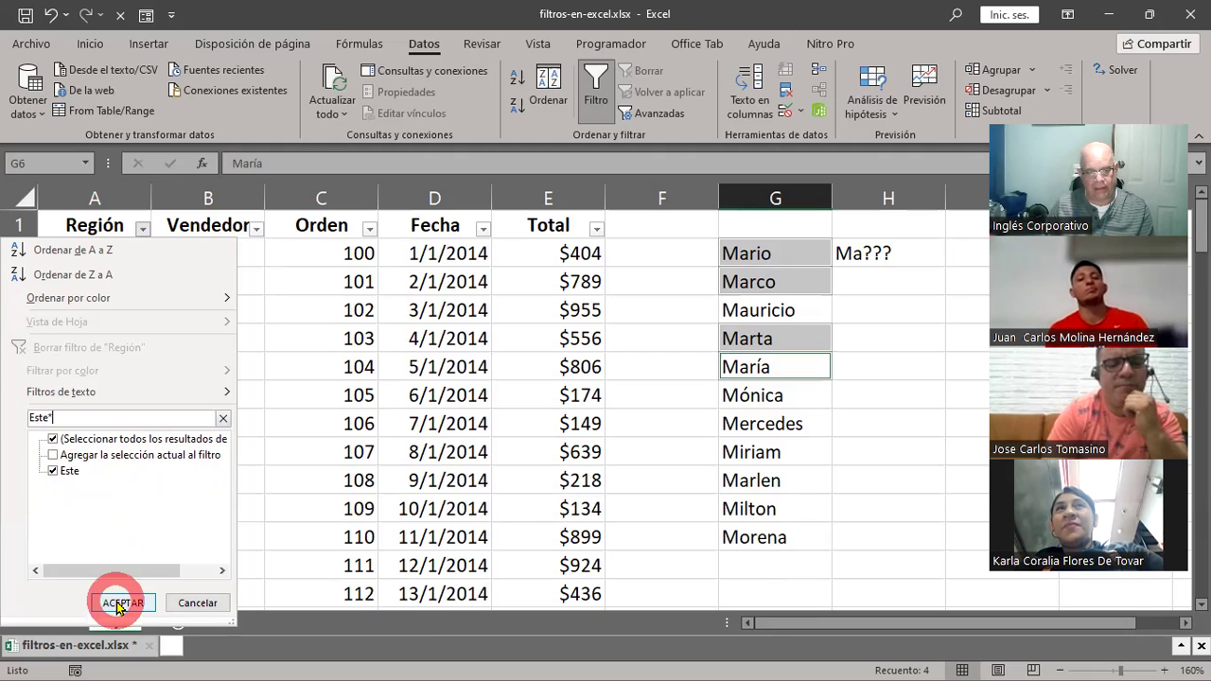
Apply the Región filter so only the 30 Este records show
{"action": "left_click", "coordinate": [120, 604]}
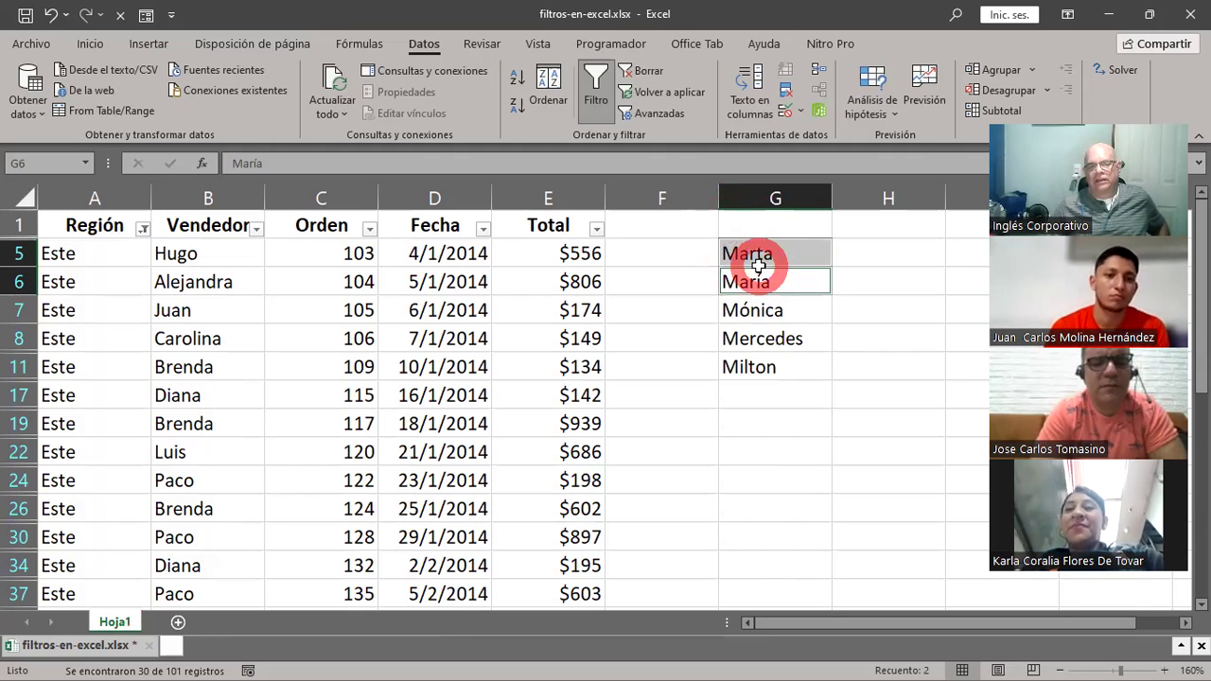
Clear the Región filter and delete the name list and pattern in G2:H12
{"action": "left_click", "coordinate": [640, 74]}
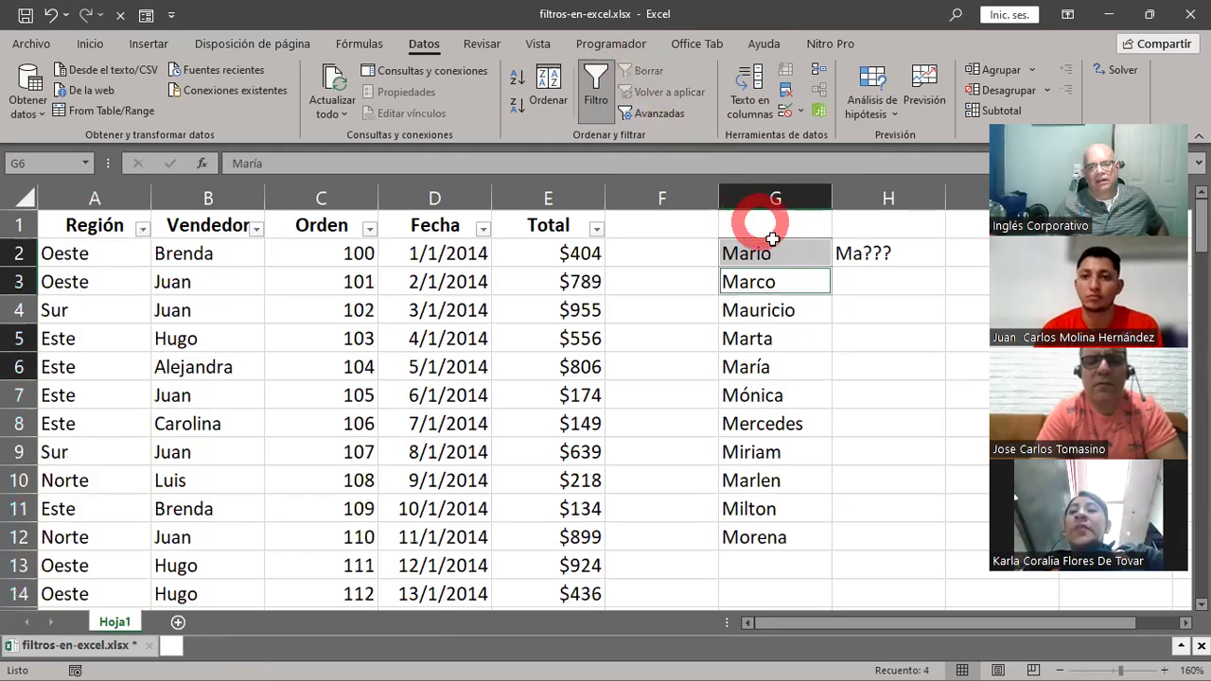
{"action": "left_click_drag", "start_coordinate": [783, 252], "coordinate": [903, 548]}
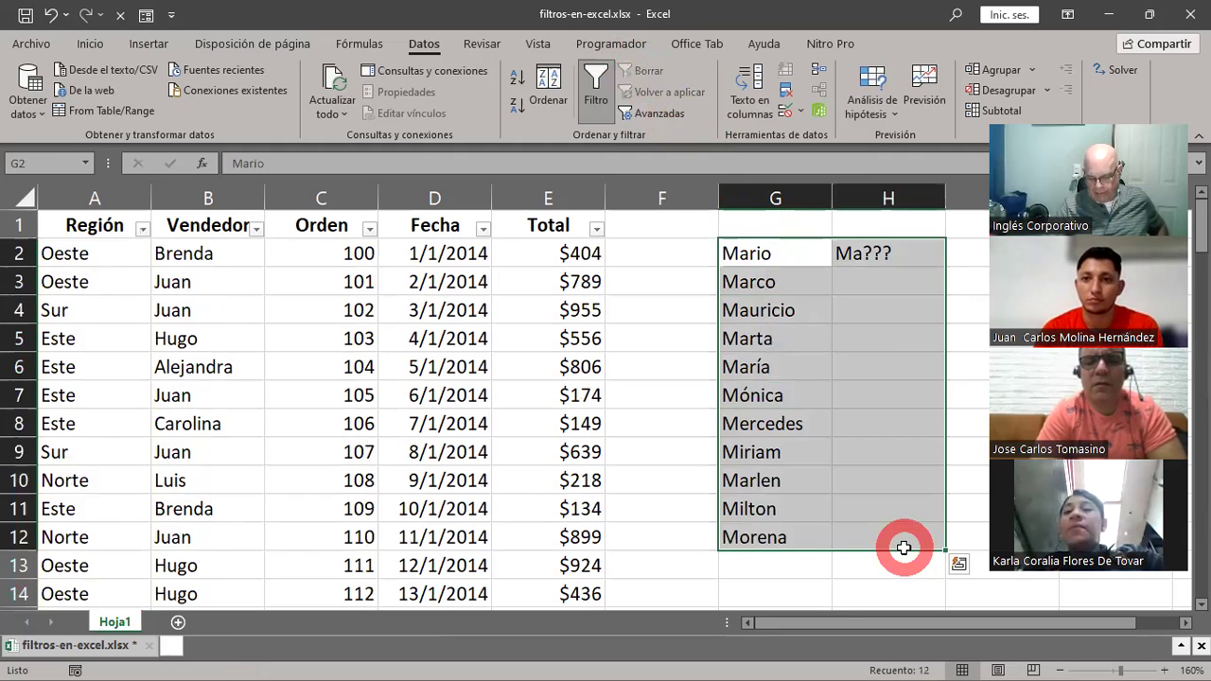
{"action": "key", "text": "Delete"}
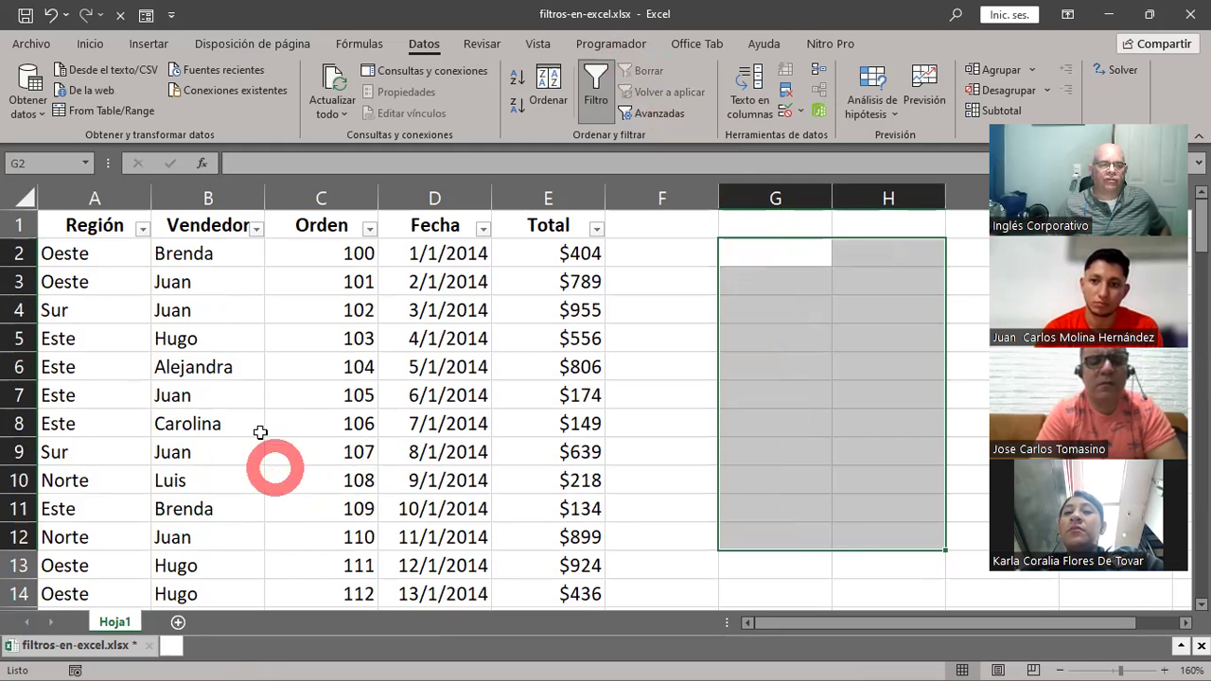
{"action": "left_click", "coordinate": [143, 228]}
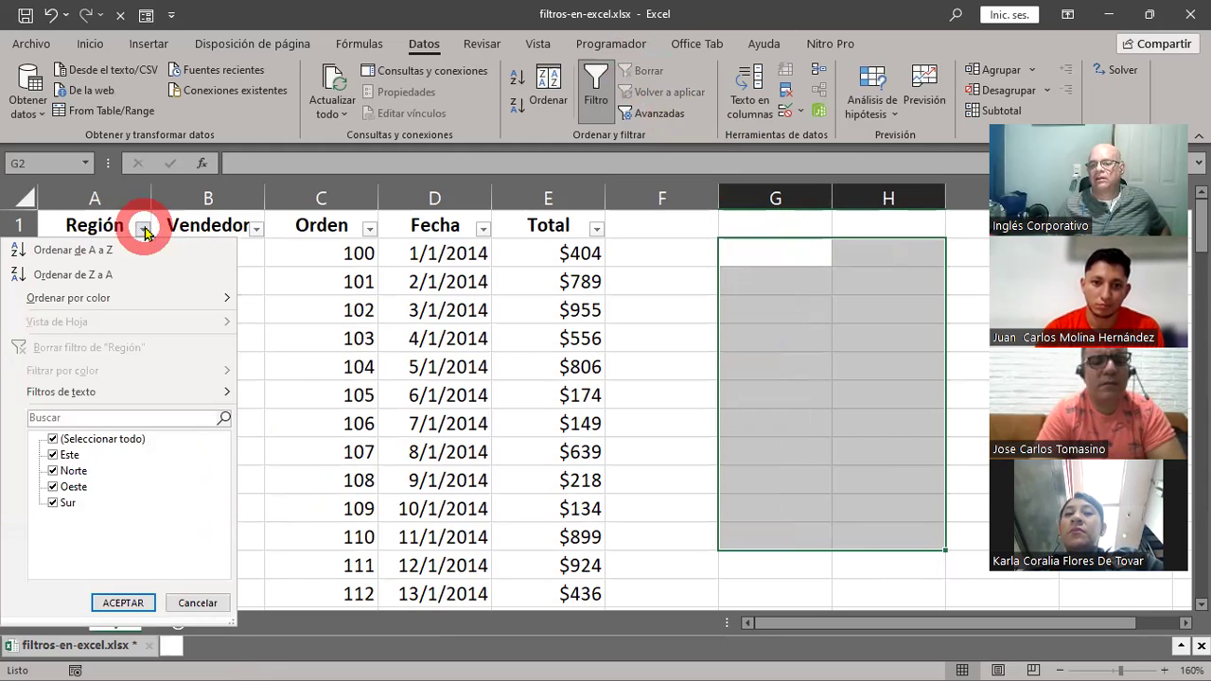
{"action": "left_click", "coordinate": [1088, 576]}
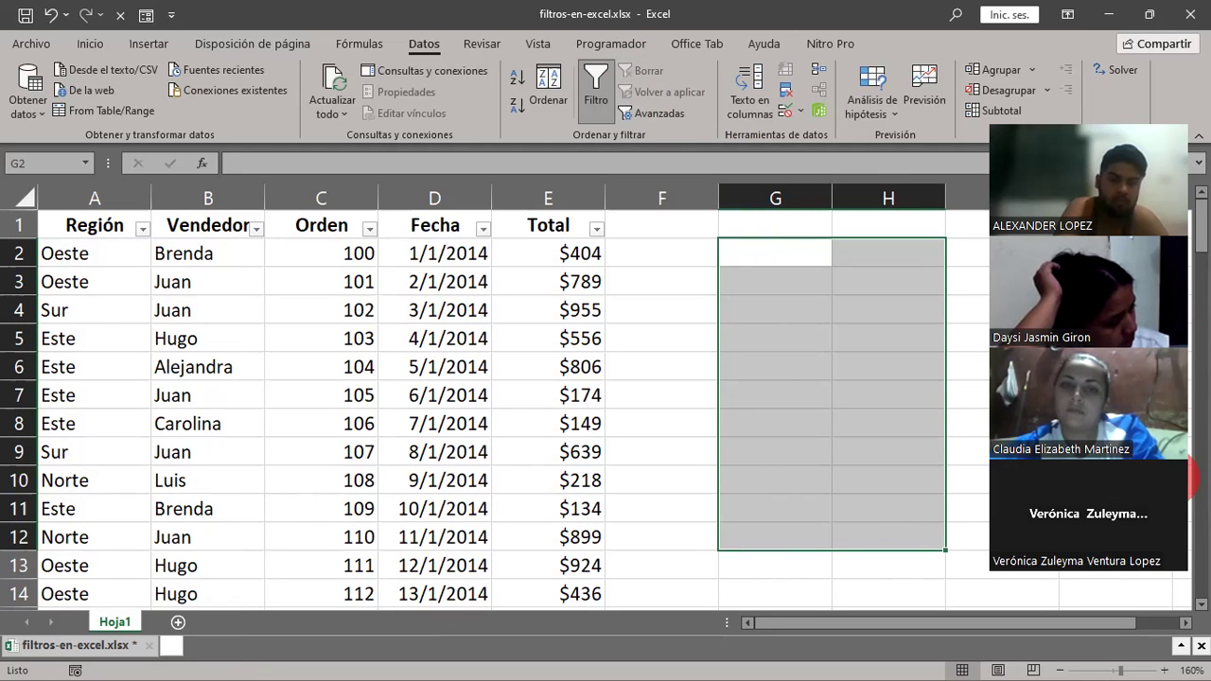
{"action": "left_click", "coordinate": [818, 271]}
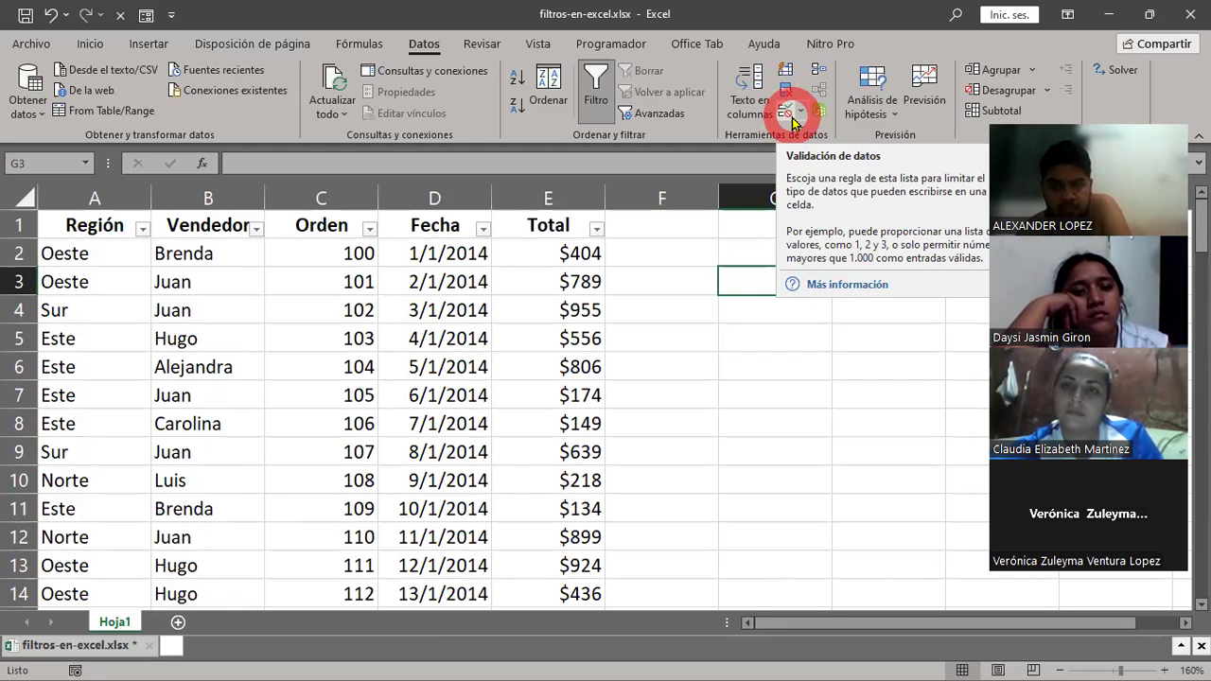
{"action": "left_click", "coordinate": [252, 357]}
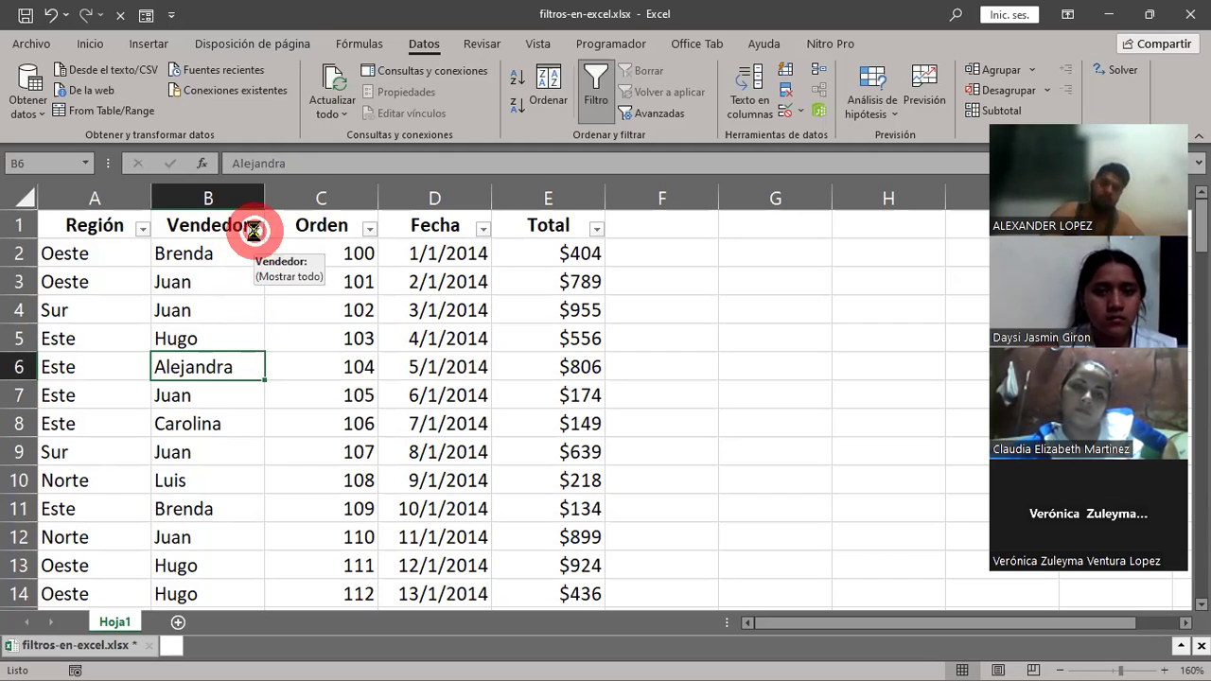
Select the Vendedor names in B2:B102 and bring up the Inicio (Home) formatting tools
{"action": "left_click", "coordinate": [256, 229]}
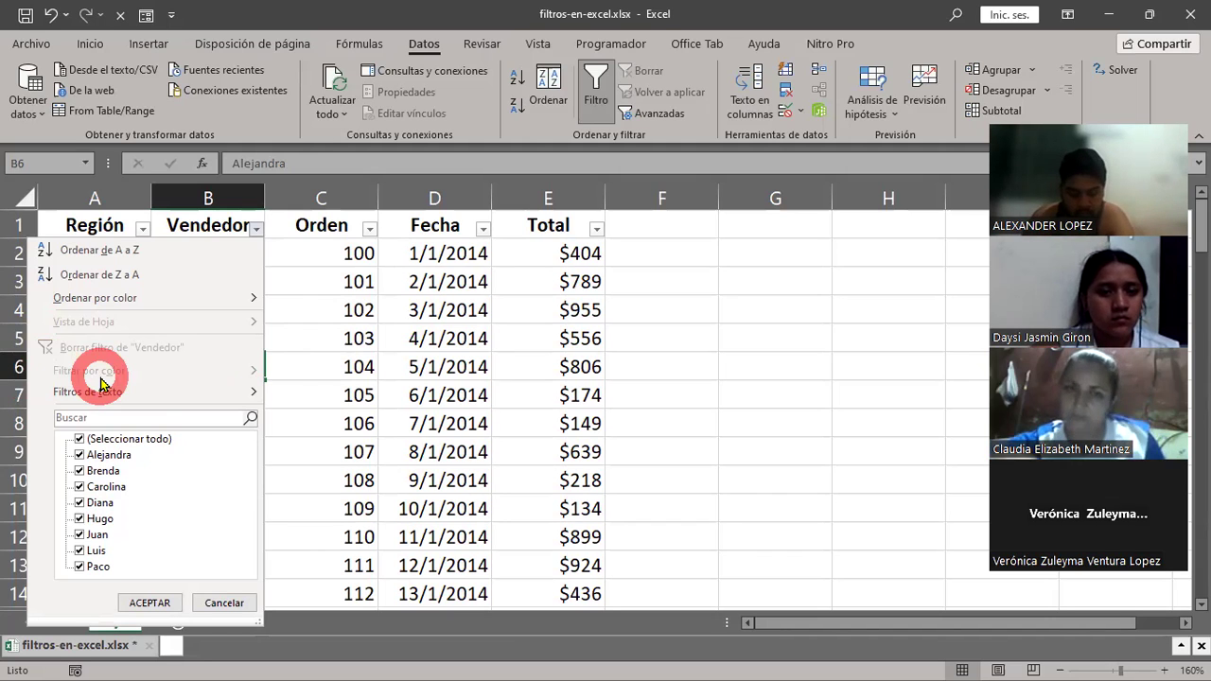
{"action": "left_click", "coordinate": [419, 365]}
{"action": "mouse_move", "coordinate": [215, 252]}
{"action": "left_mouse_down"}
{"action": "mouse_move", "coordinate": [189, 656]}
{"action": "mouse_move", "coordinate": [178, 662]}
{"action": "mouse_move", "coordinate": [162, 649]}
{"action": "mouse_move", "coordinate": [180, 539]}
{"action": "mouse_move", "coordinate": [211, 482]}
{"action": "left_mouse_up"}
{"action": "scroll", "coordinate": [321, 383], "scroll_direction": "up", "scroll_amount": 9}
{"action": "scroll", "coordinate": [325, 378], "scroll_direction": "up", "scroll_amount": 10}
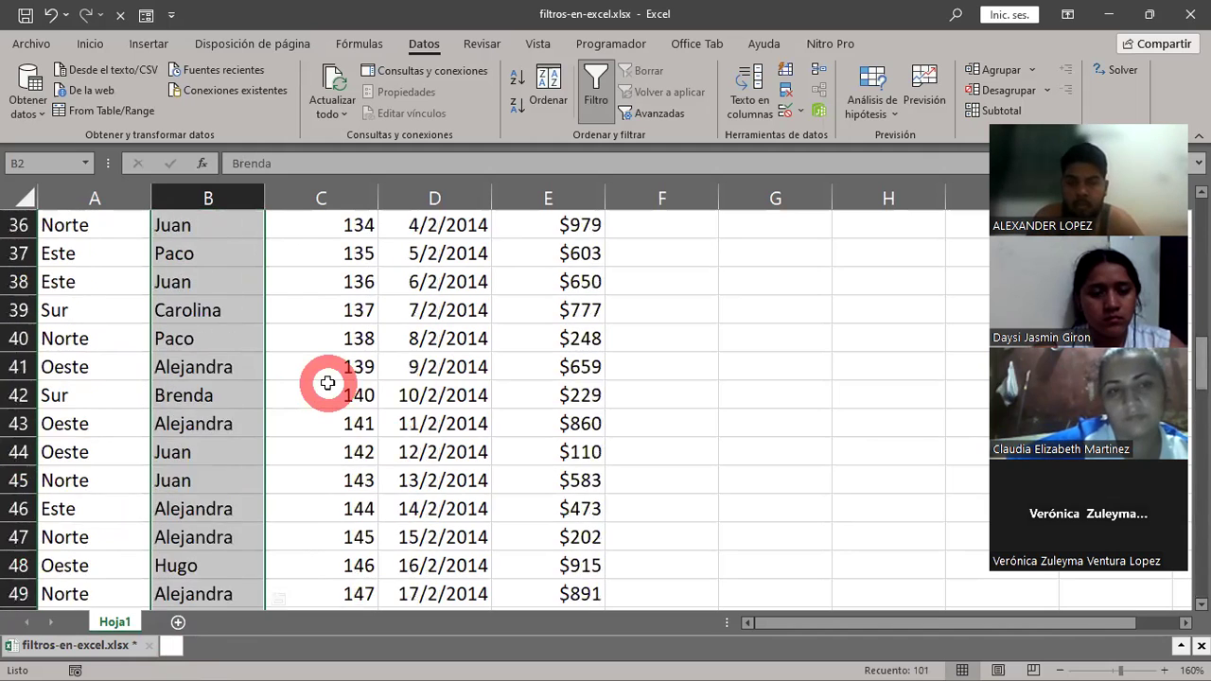
{"action": "scroll", "coordinate": [325, 383], "scroll_direction": "up", "scroll_amount": 6}
{"action": "scroll", "coordinate": [325, 383], "scroll_direction": "up", "scroll_amount": 6}
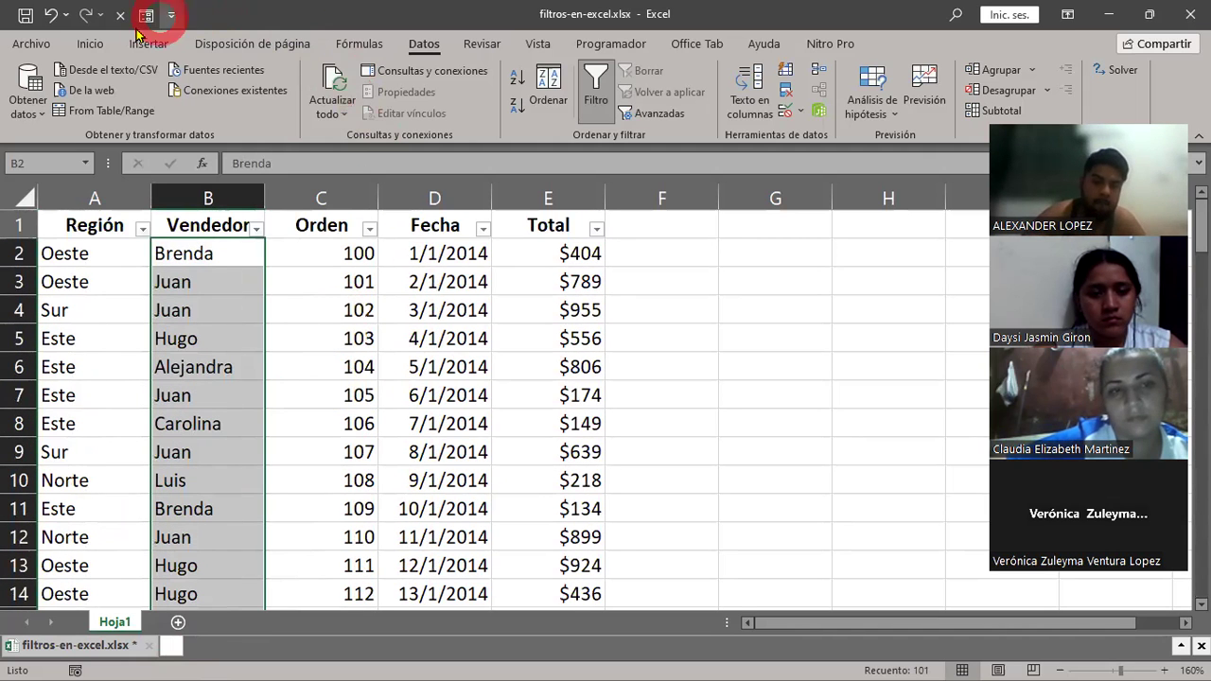
{"action": "left_click", "coordinate": [89, 44]}
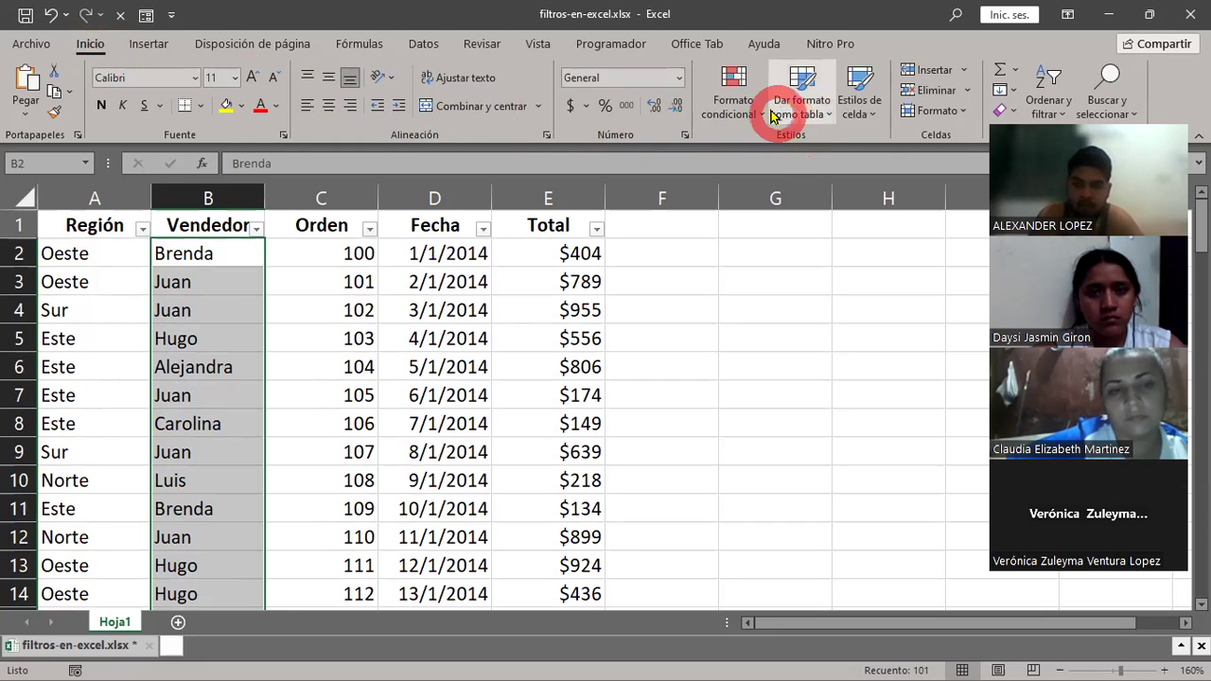
Start a Nueva regla from the Formato condicional menu for the selected names
{"action": "left_click", "coordinate": [732, 115]}
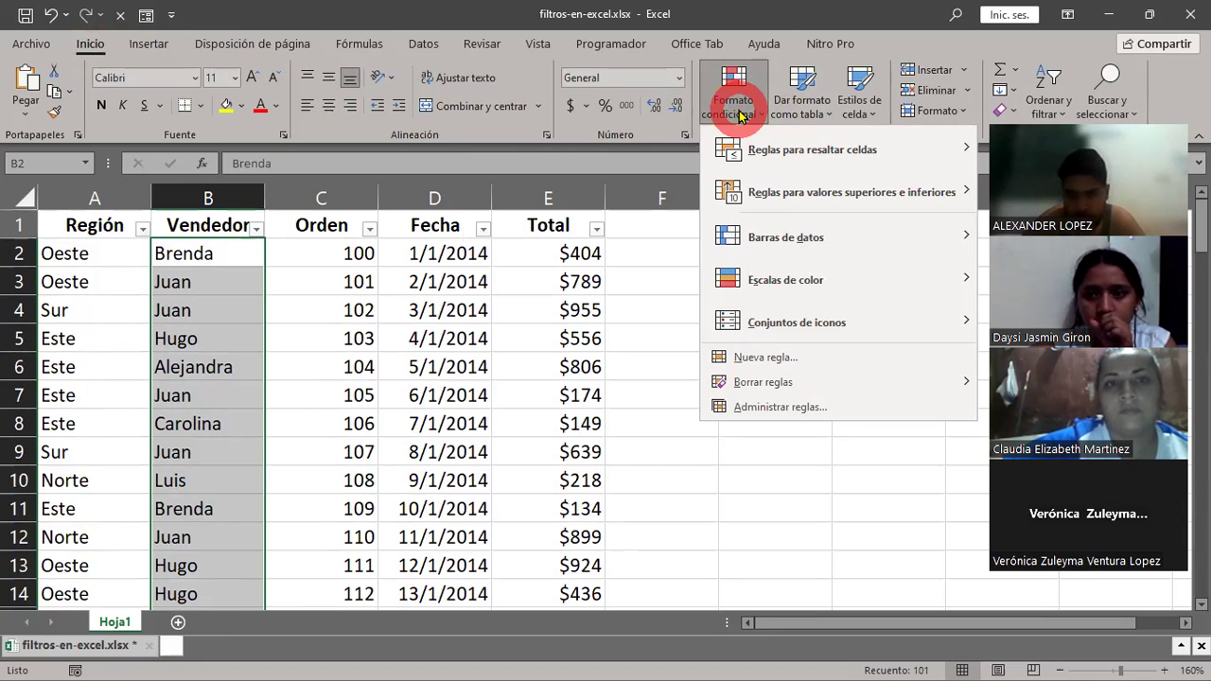
{"action": "left_click", "coordinate": [738, 365]}
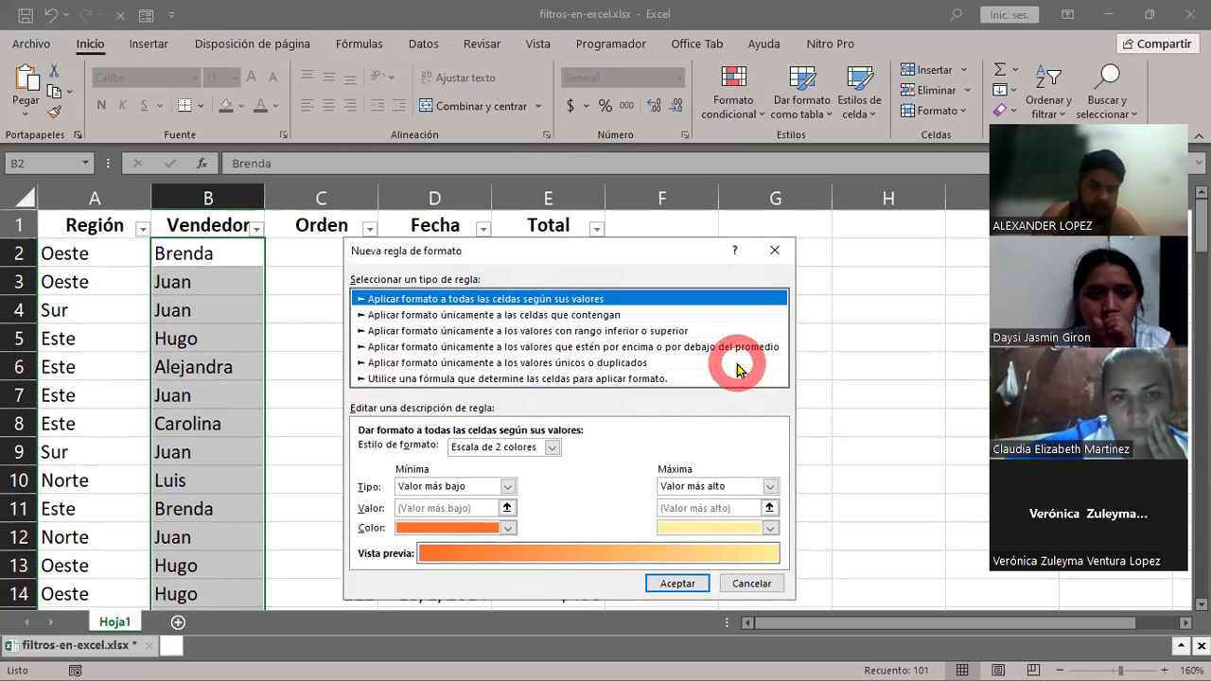
Make the rule format only cells whose value is 'igual a' Carolina
{"action": "left_click", "coordinate": [404, 318]}
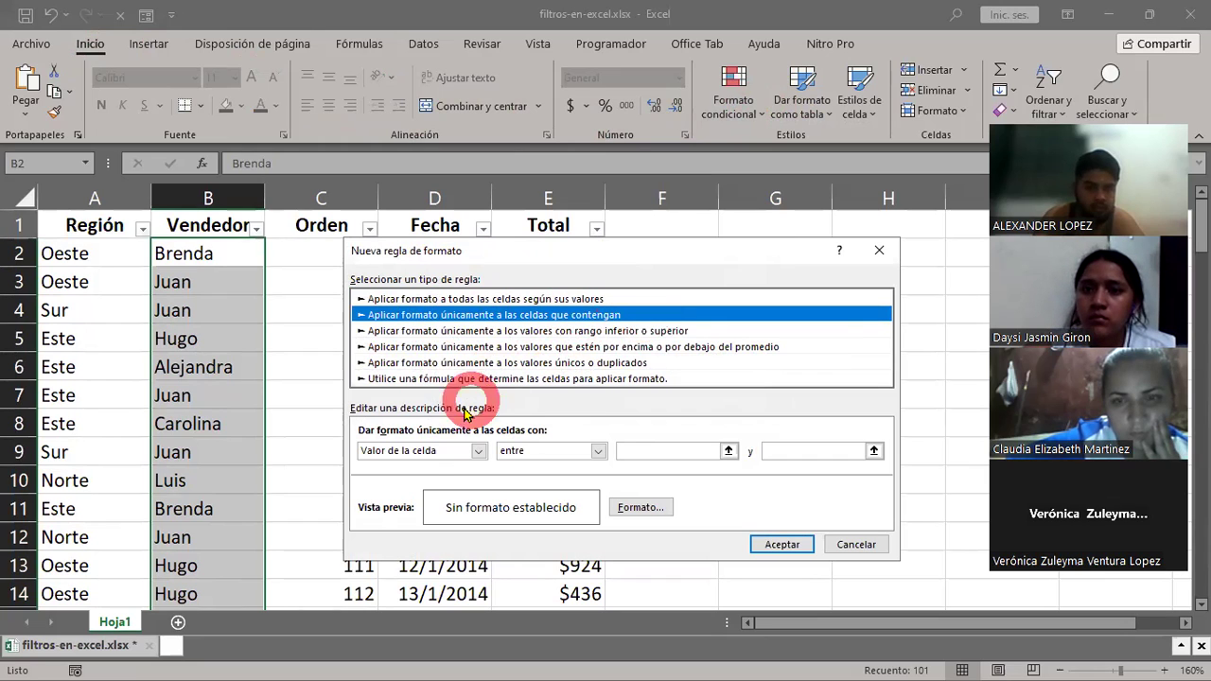
{"action": "left_click", "coordinate": [597, 451]}
{"action": "left_click", "coordinate": [521, 490]}
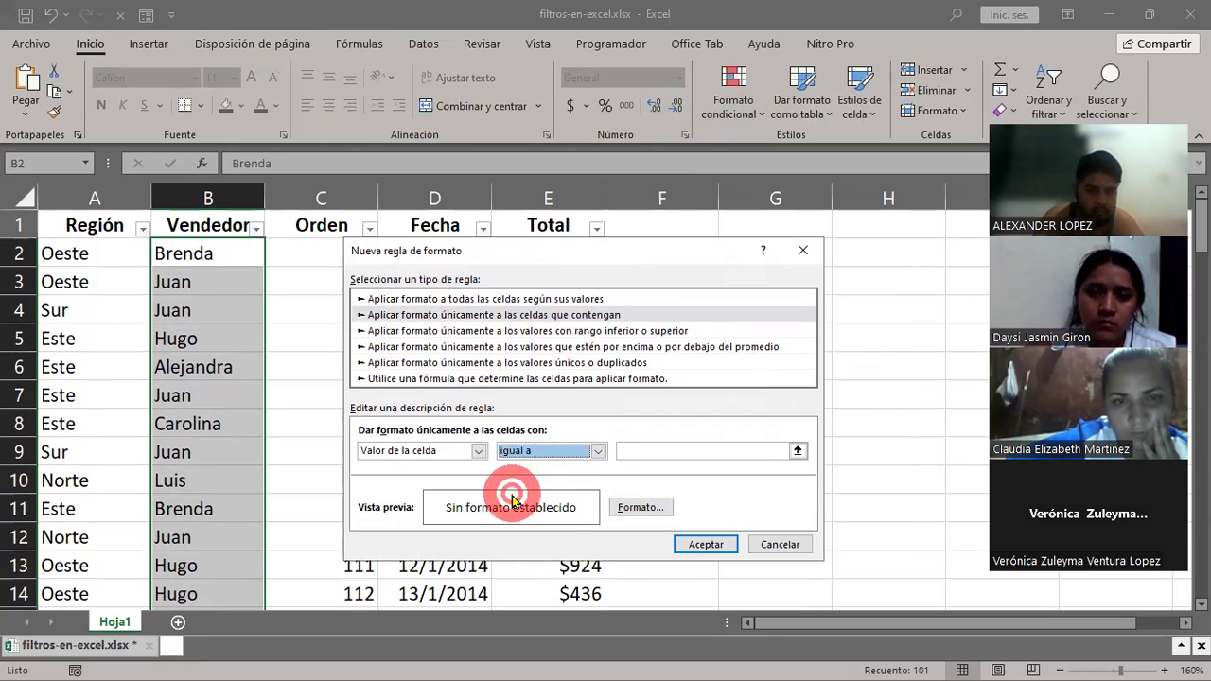
{"action": "left_click", "coordinate": [668, 447]}
{"action": "type", "text": "Car"}
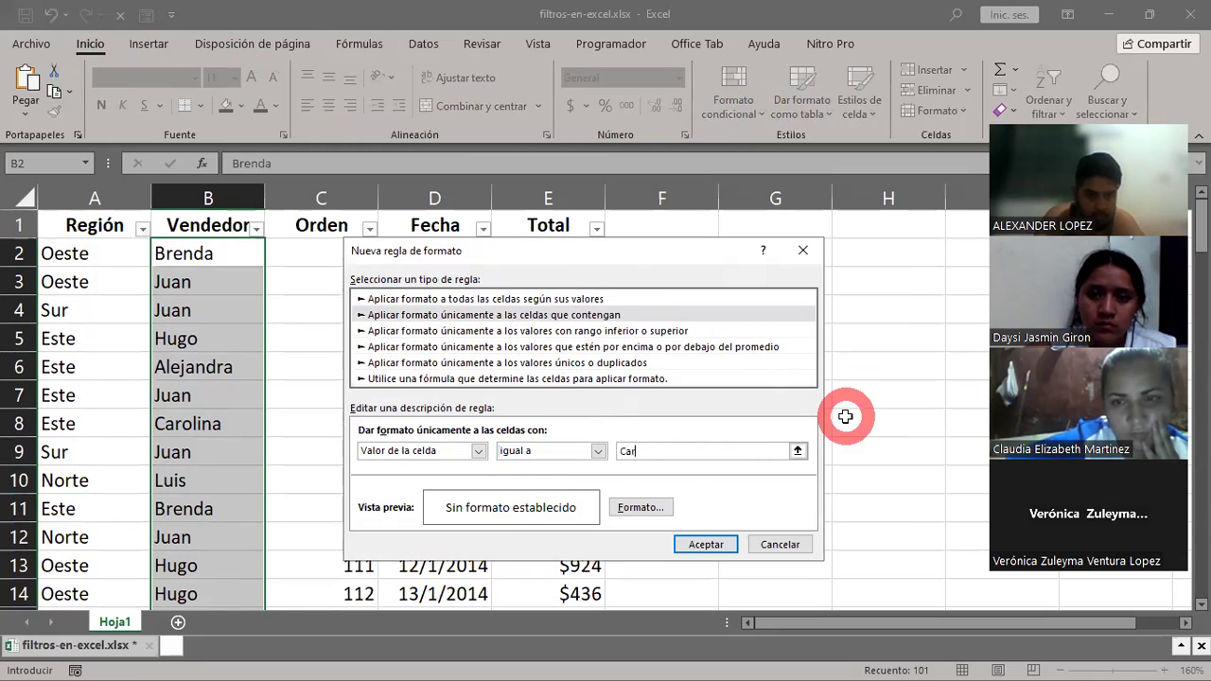
{"action": "type", "text": "olina"}
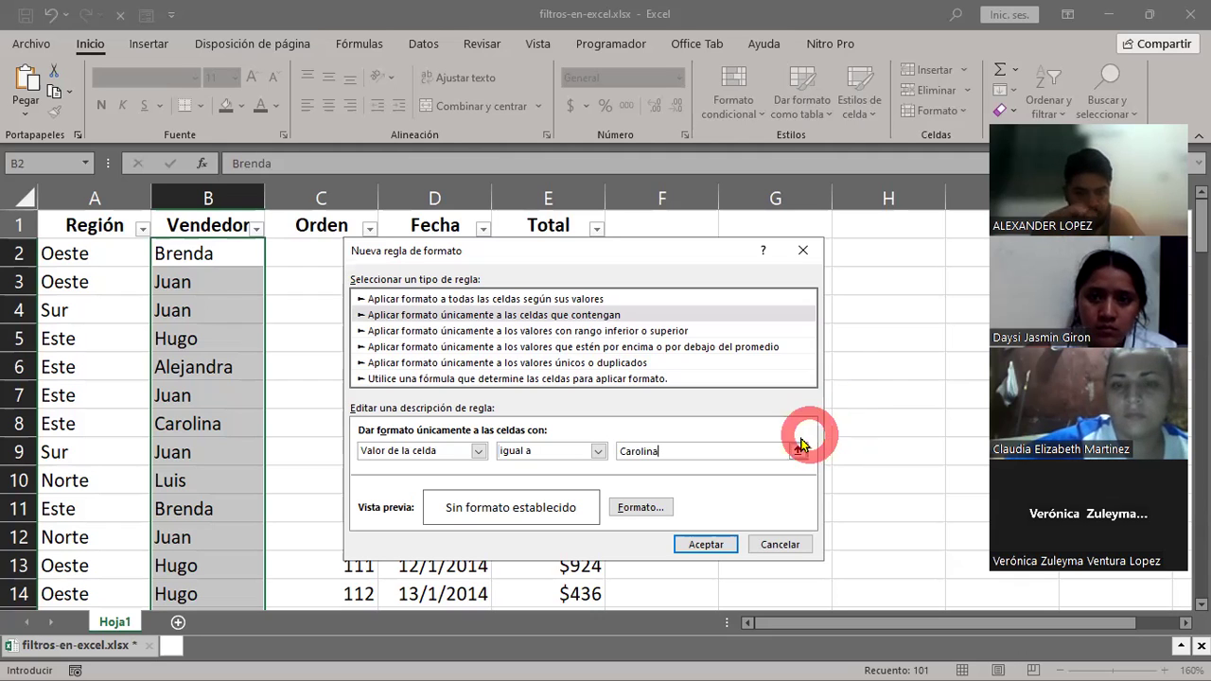
{"action": "left_click", "coordinate": [633, 519]}
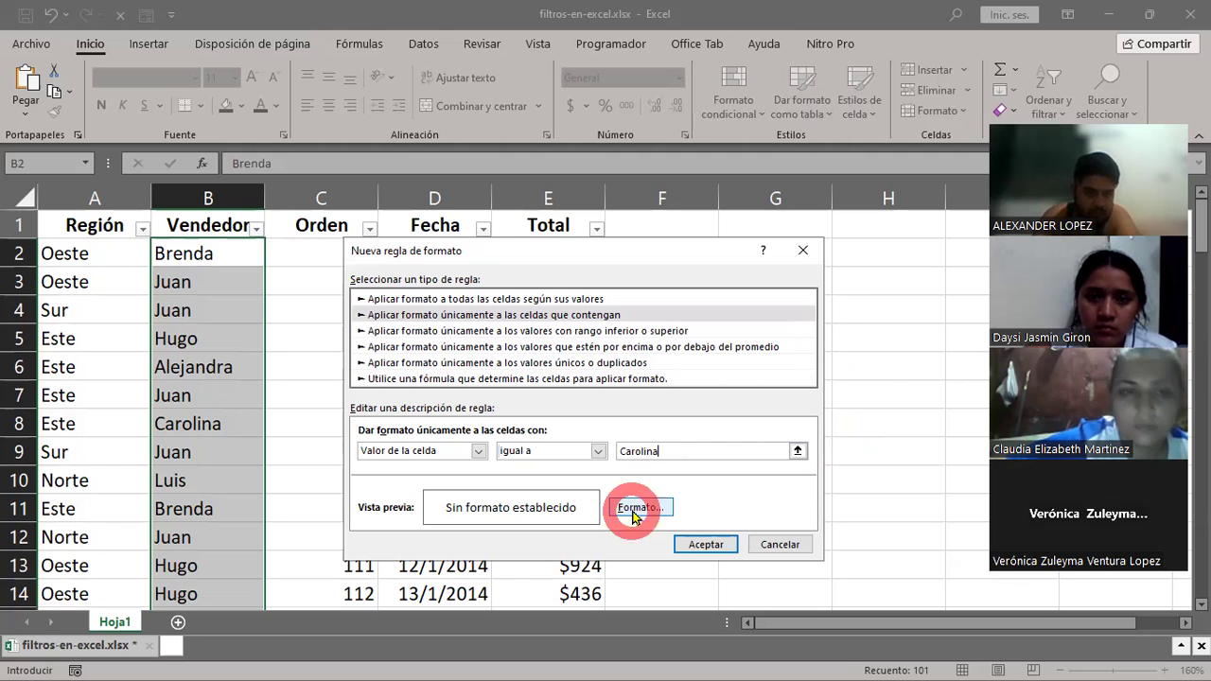
Pick yellow on the Relleno tab of the rule's Formato de celdas
{"action": "left_click", "coordinate": [631, 513]}
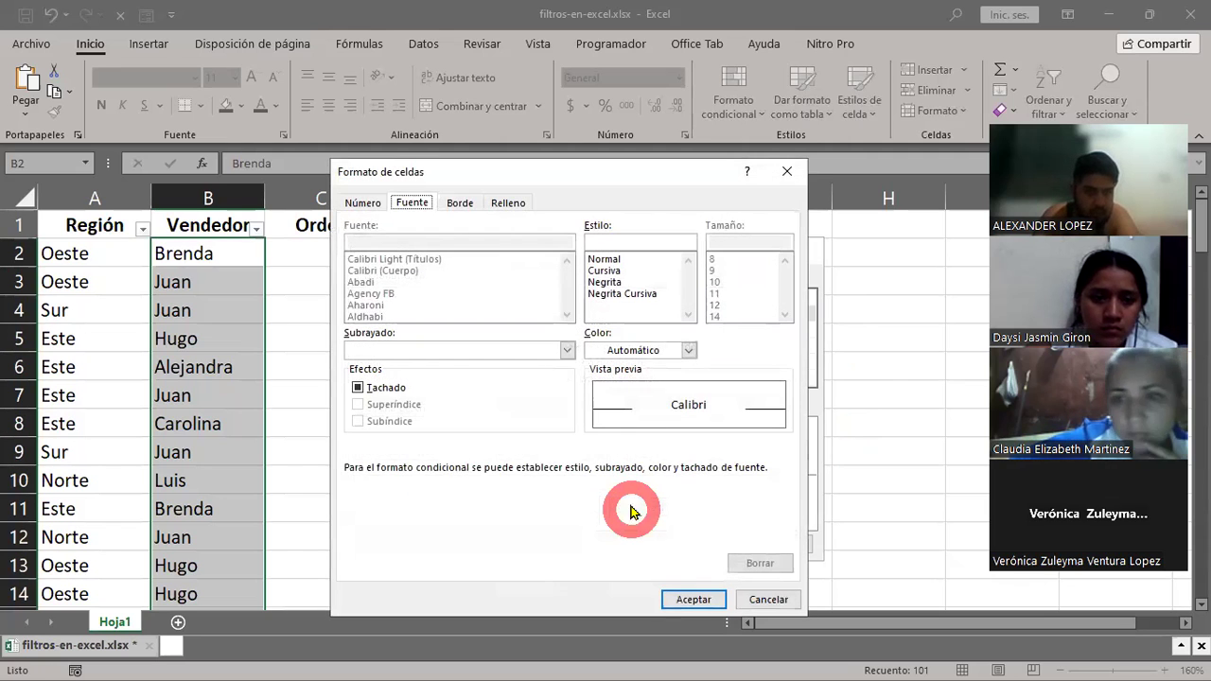
{"action": "left_click", "coordinate": [509, 204]}
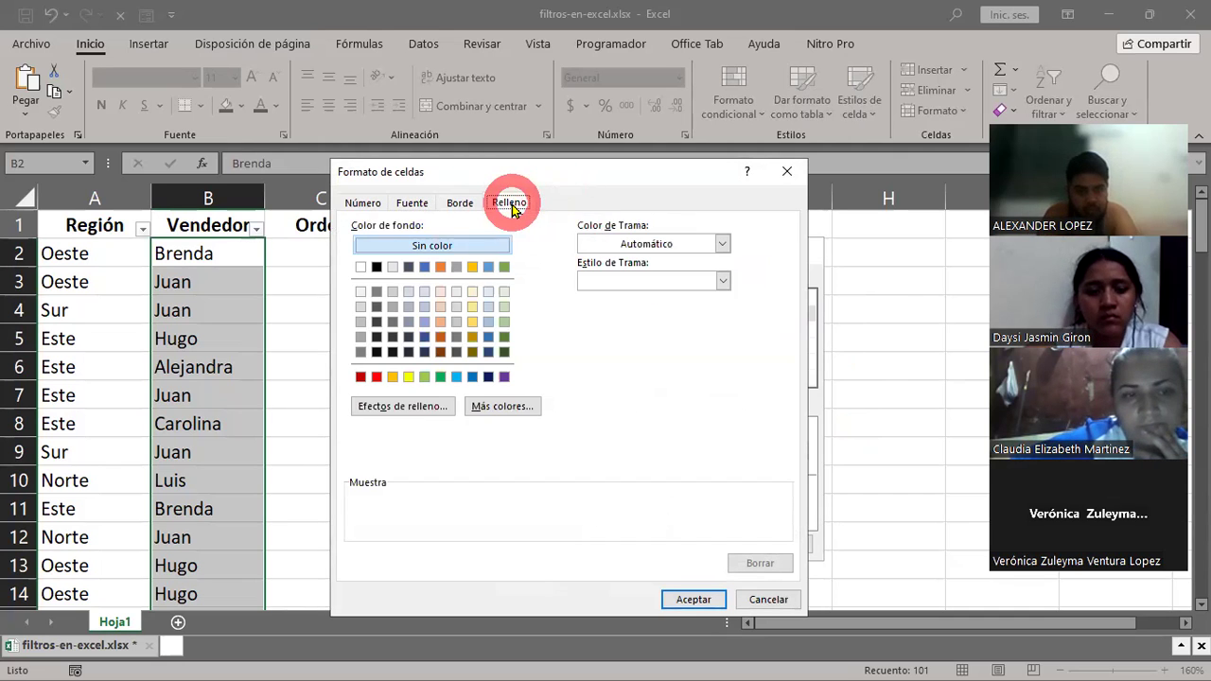
{"action": "left_click", "coordinate": [409, 377]}
Confirm the yellow Carolina rule and scroll through the table to check the highlights
{"action": "left_click", "coordinate": [694, 599]}
{"action": "left_click", "coordinate": [708, 546]}
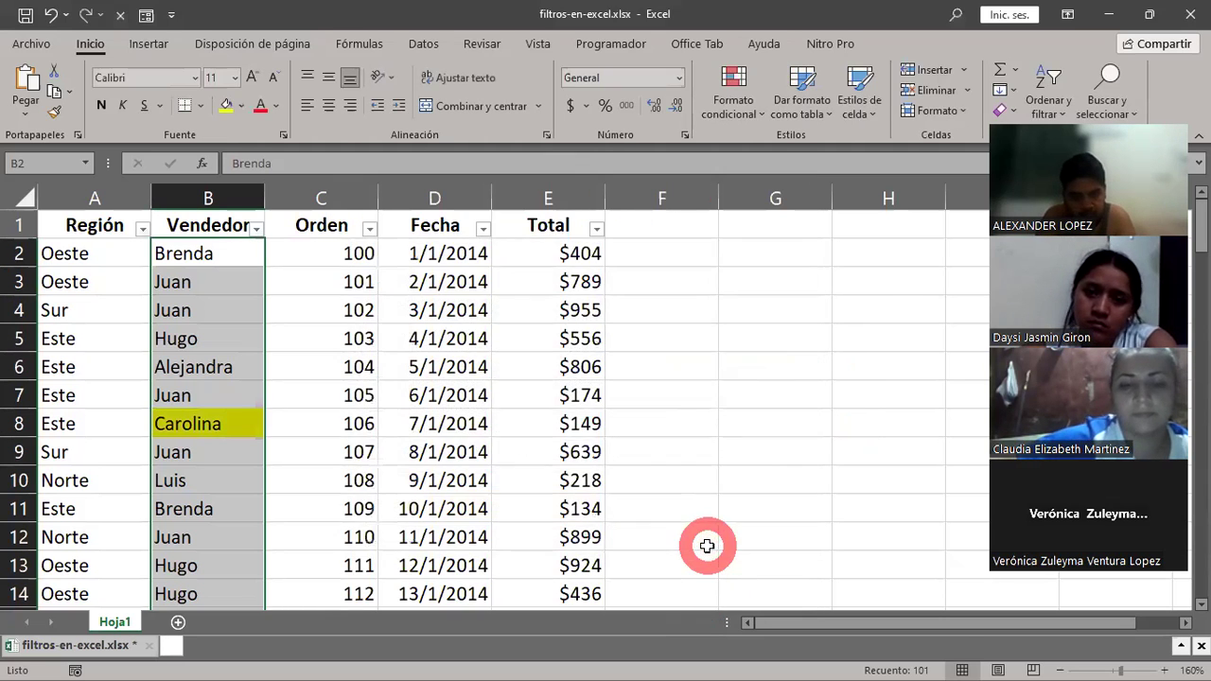
{"action": "left_click", "coordinate": [301, 508]}
{"action": "scroll", "coordinate": [301, 509], "scroll_direction": "down", "scroll_amount": 4}
{"action": "scroll", "coordinate": [301, 509], "scroll_direction": "down", "scroll_amount": 2}
{"action": "scroll", "coordinate": [301, 509], "scroll_direction": "down", "scroll_amount": 5}
{"action": "scroll", "coordinate": [300, 509], "scroll_direction": "down", "scroll_amount": 5}
{"action": "scroll", "coordinate": [301, 509], "scroll_direction": "down", "scroll_amount": 2}
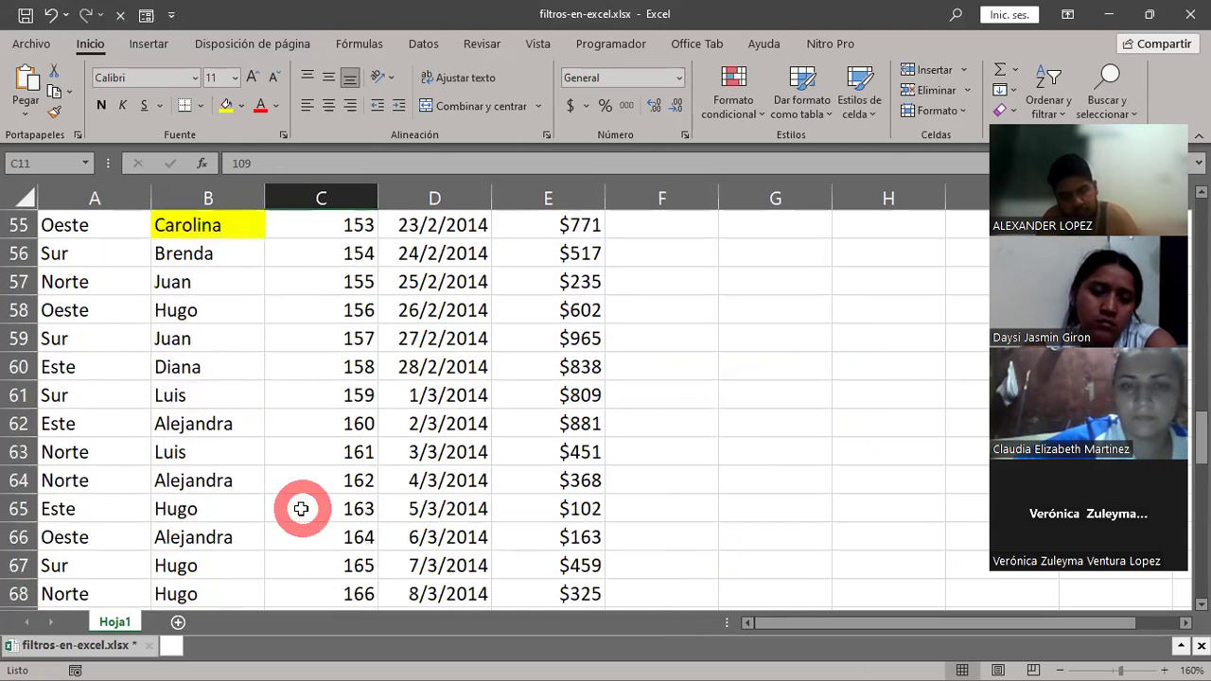
{"action": "scroll", "coordinate": [300, 509], "scroll_direction": "down", "scroll_amount": 2}
{"action": "scroll", "coordinate": [300, 509], "scroll_direction": "down", "scroll_amount": 6}
{"action": "scroll", "coordinate": [301, 509], "scroll_direction": "down", "scroll_amount": 4}
{"action": "scroll", "coordinate": [301, 509], "scroll_direction": "up", "scroll_amount": 4}
{"action": "scroll", "coordinate": [309, 509], "scroll_direction": "up", "scroll_amount": 2}
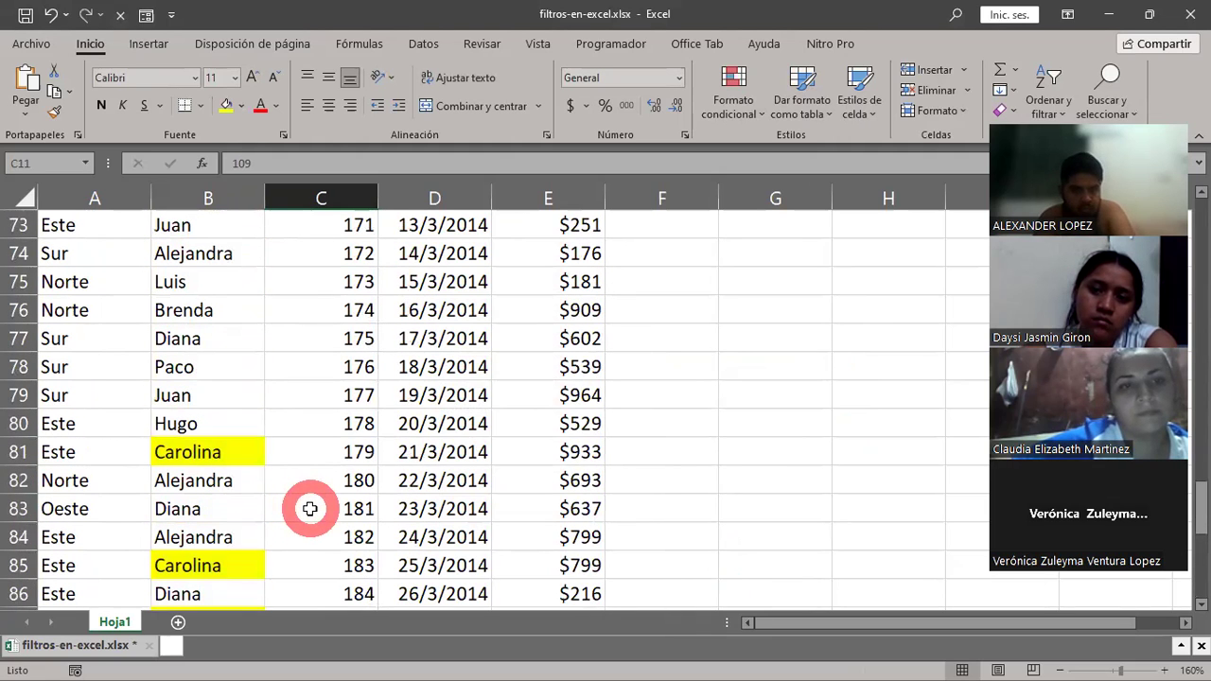
{"action": "scroll", "coordinate": [310, 509], "scroll_direction": "up", "scroll_amount": 3}
{"action": "scroll", "coordinate": [309, 509], "scroll_direction": "up", "scroll_amount": 3}
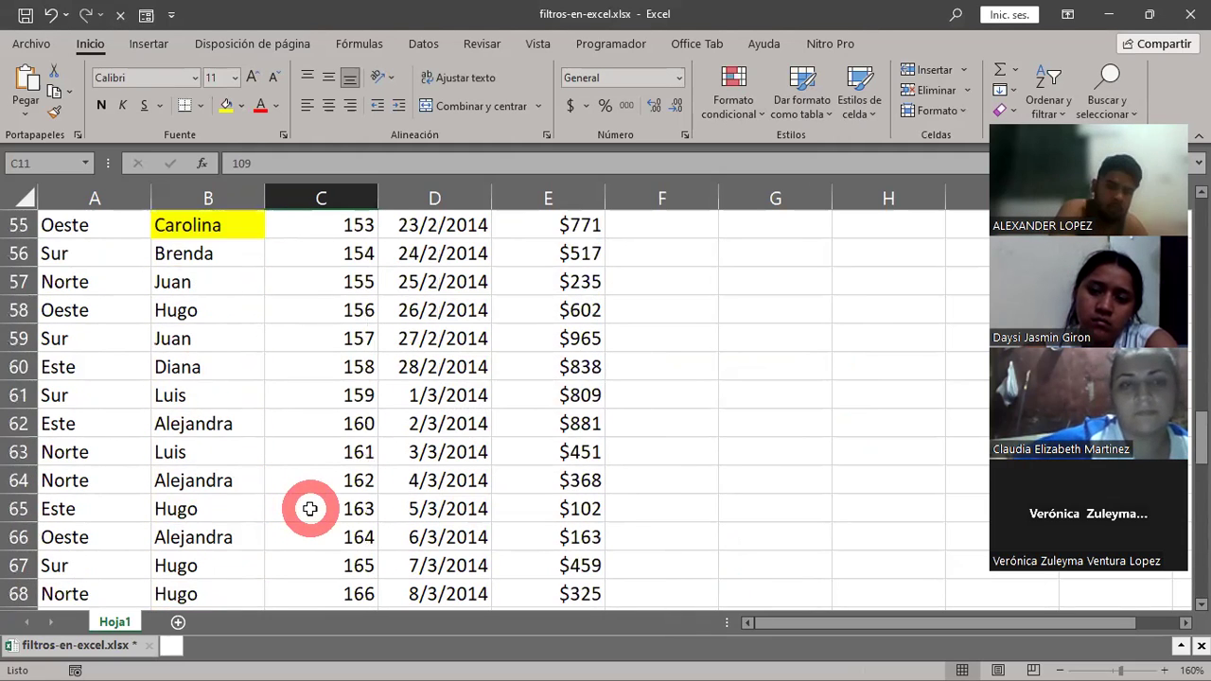
{"action": "scroll", "coordinate": [309, 509], "scroll_direction": "up", "scroll_amount": 7}
{"action": "scroll", "coordinate": [309, 509], "scroll_direction": "up", "scroll_amount": 7}
{"action": "scroll", "coordinate": [310, 509], "scroll_direction": "up", "scroll_amount": 4}
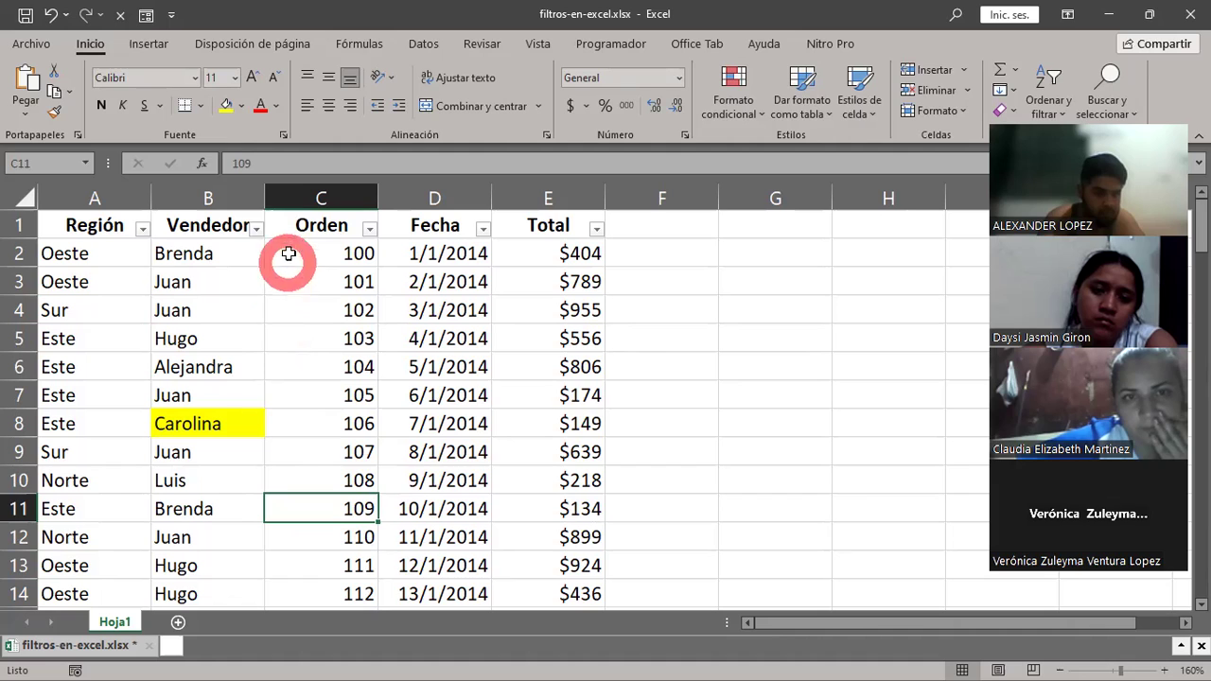
Filter the Vendedor column by yellow cell colour so only Carolina's 11 rows show
{"action": "left_click", "coordinate": [257, 229]}
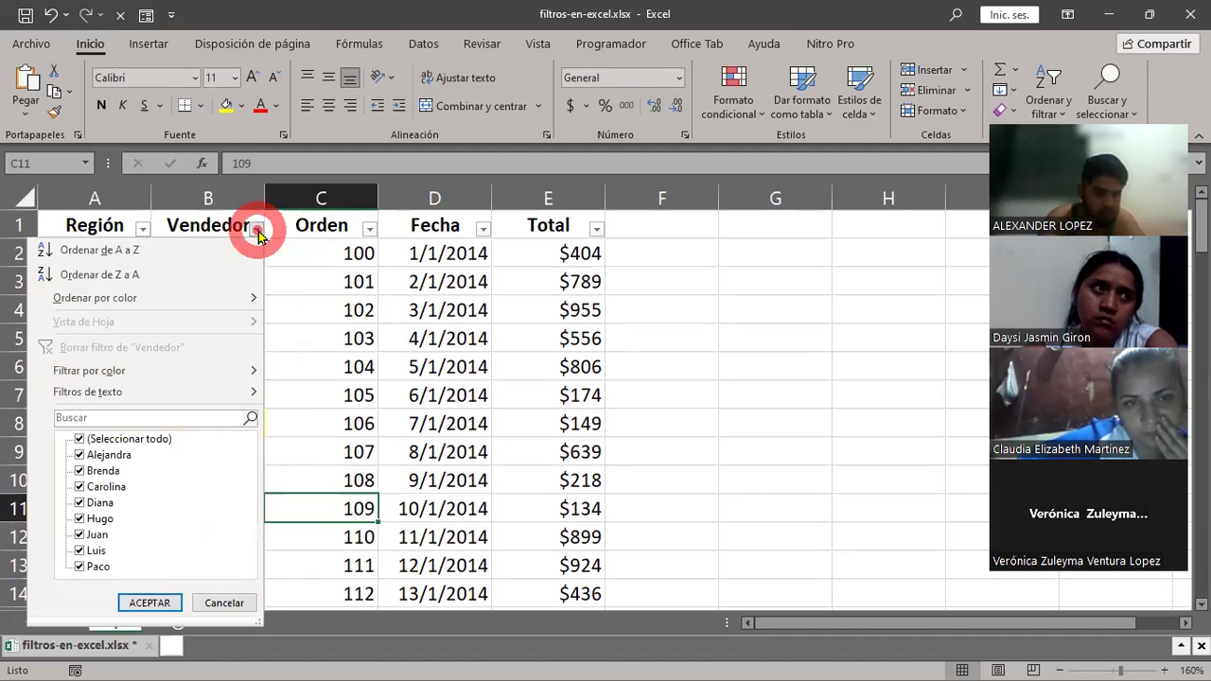
{"action": "left_click", "coordinate": [106, 380]}
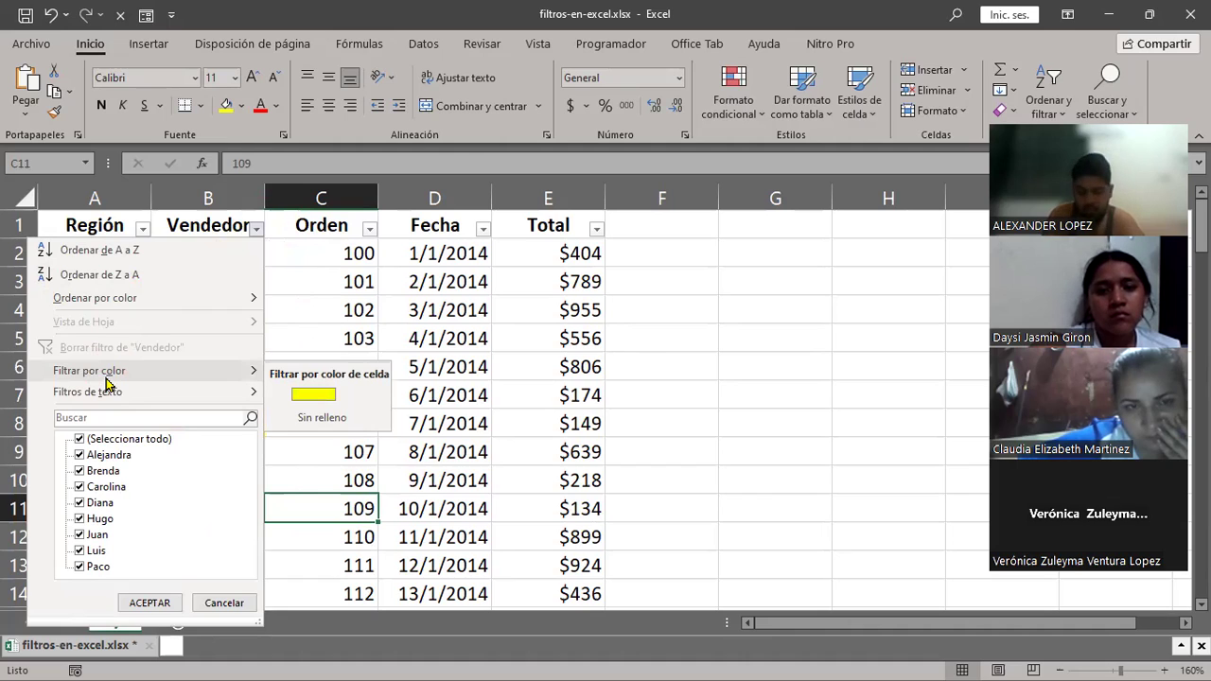
{"action": "left_click", "coordinate": [73, 372]}
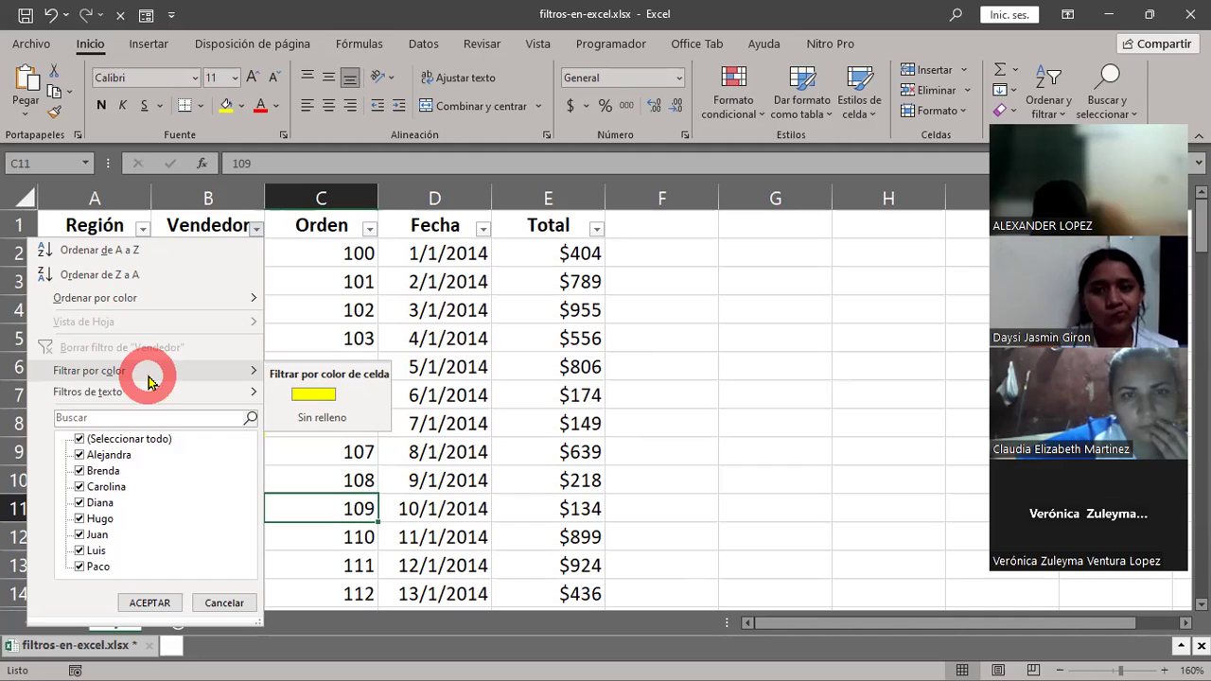
{"action": "left_click", "coordinate": [318, 397]}
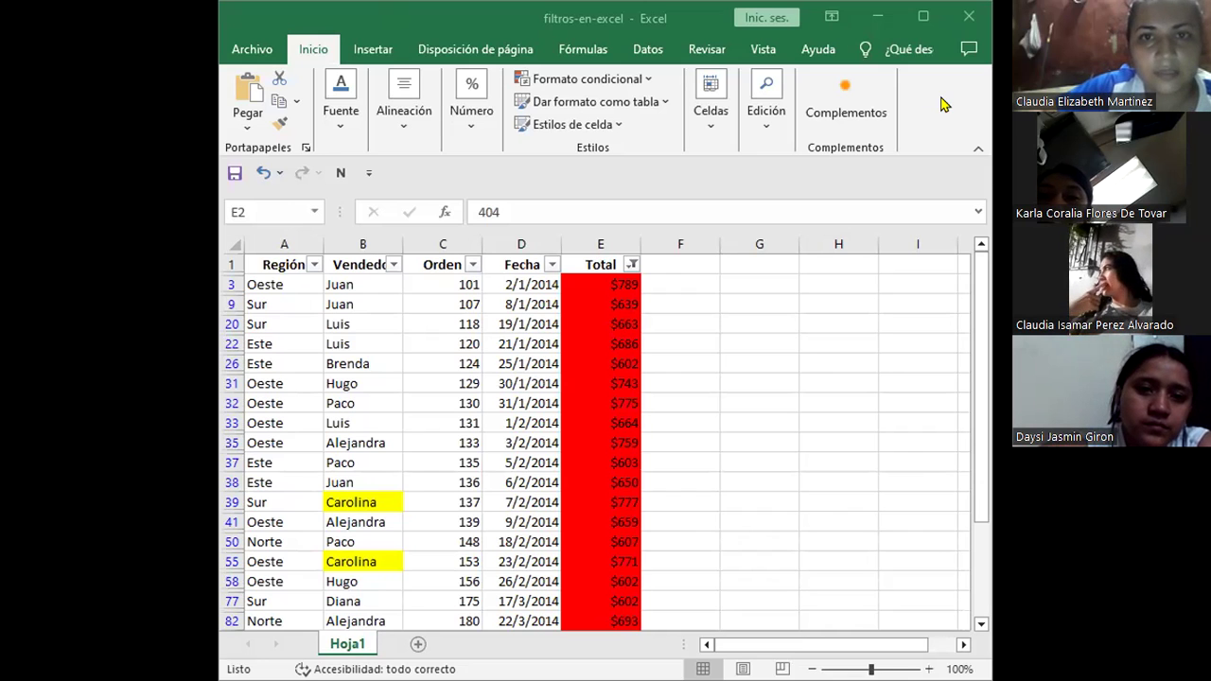
Select the whole Total column (column E) with Ctrl+Space
{"action": "key", "text": "ctrl+space"}
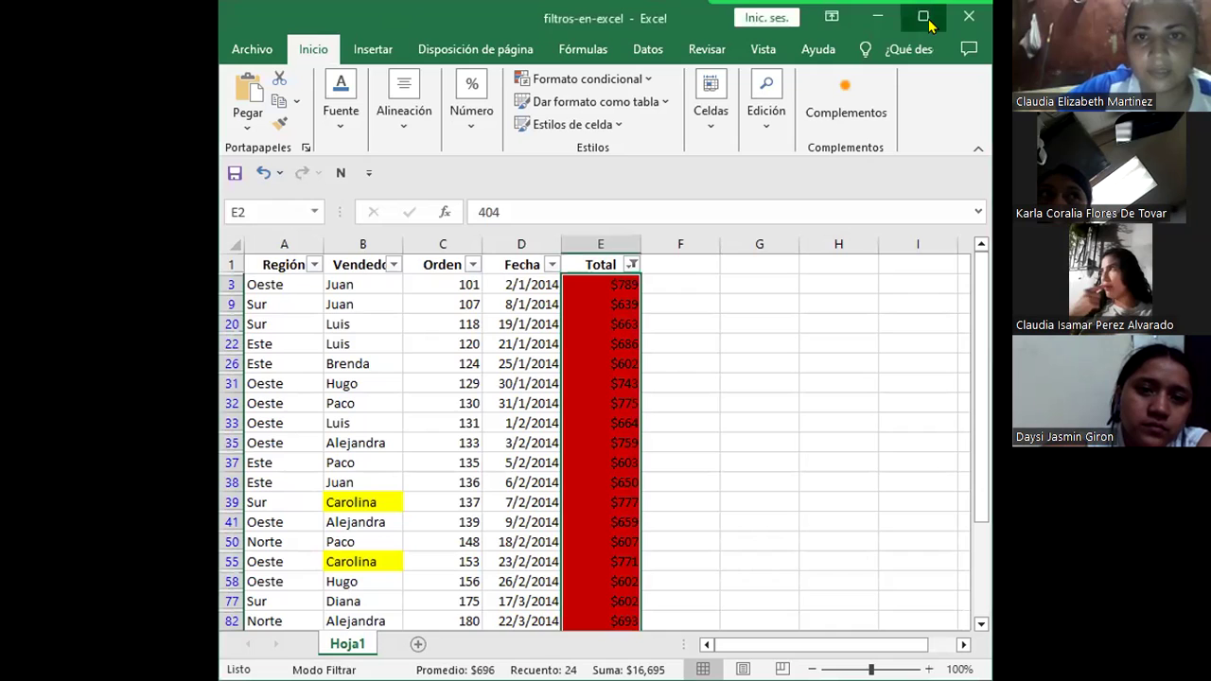
Maximize the Excel window to show more of the filtered sales table
{"action": "left_click", "coordinate": [923, 17]}
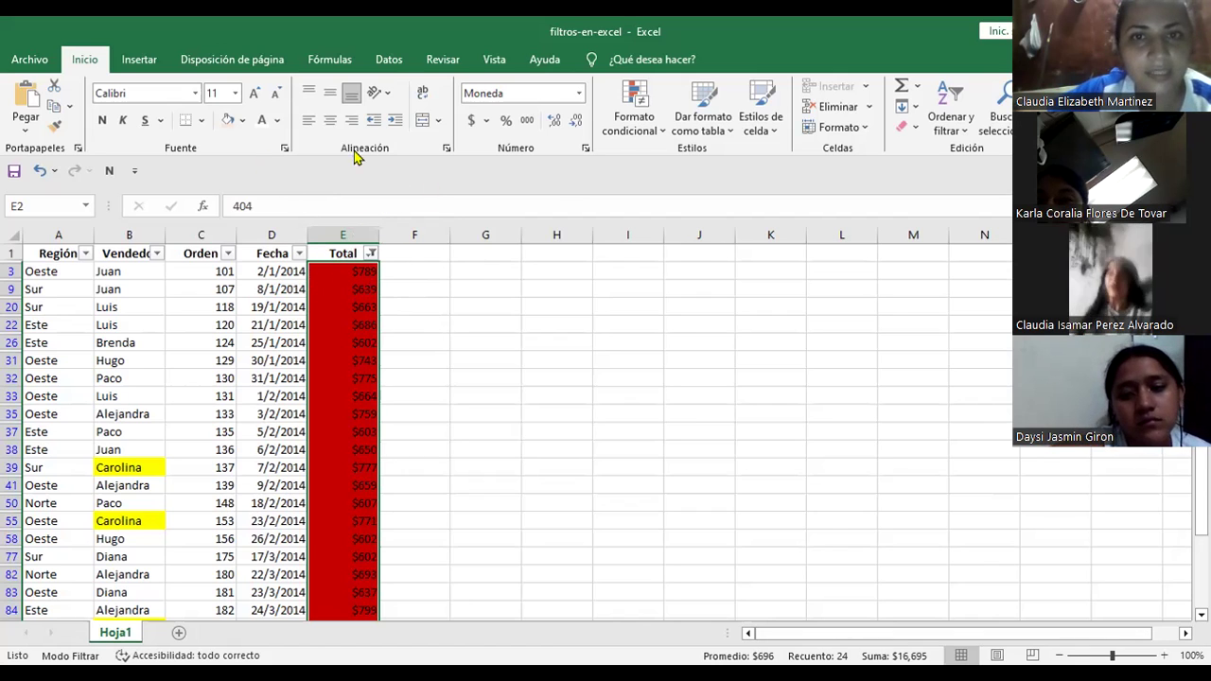
{"action": "left_click", "coordinate": [661, 135]}
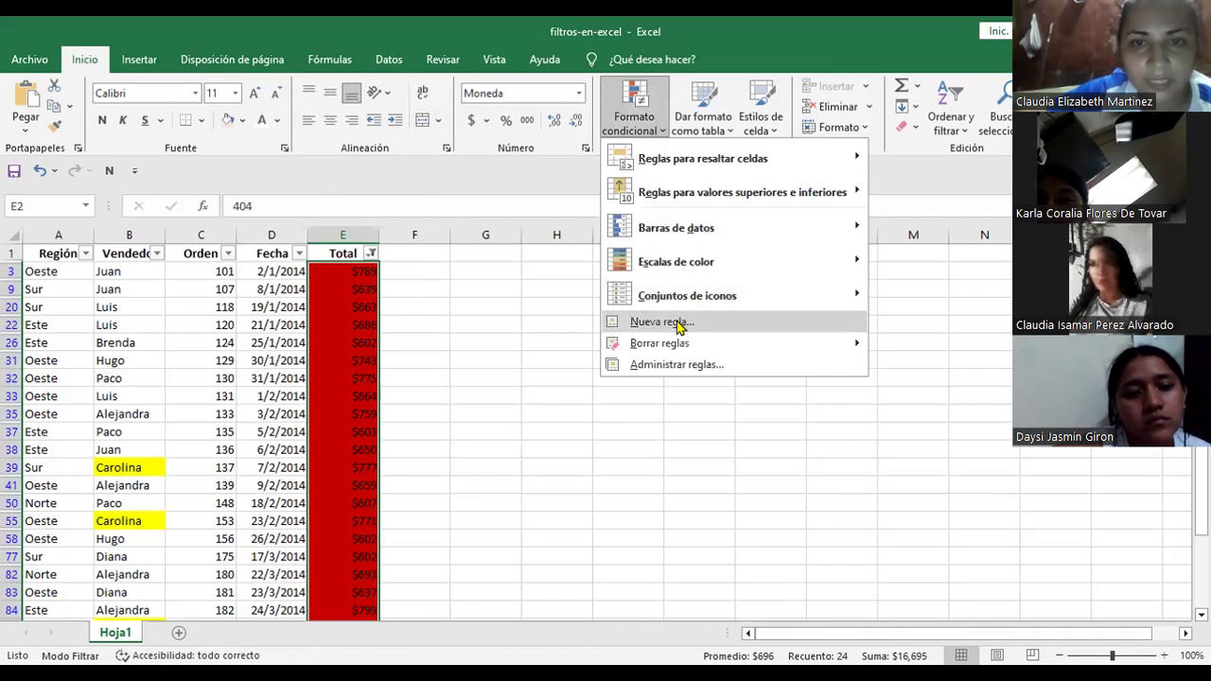
{"action": "left_click", "coordinate": [679, 327]}
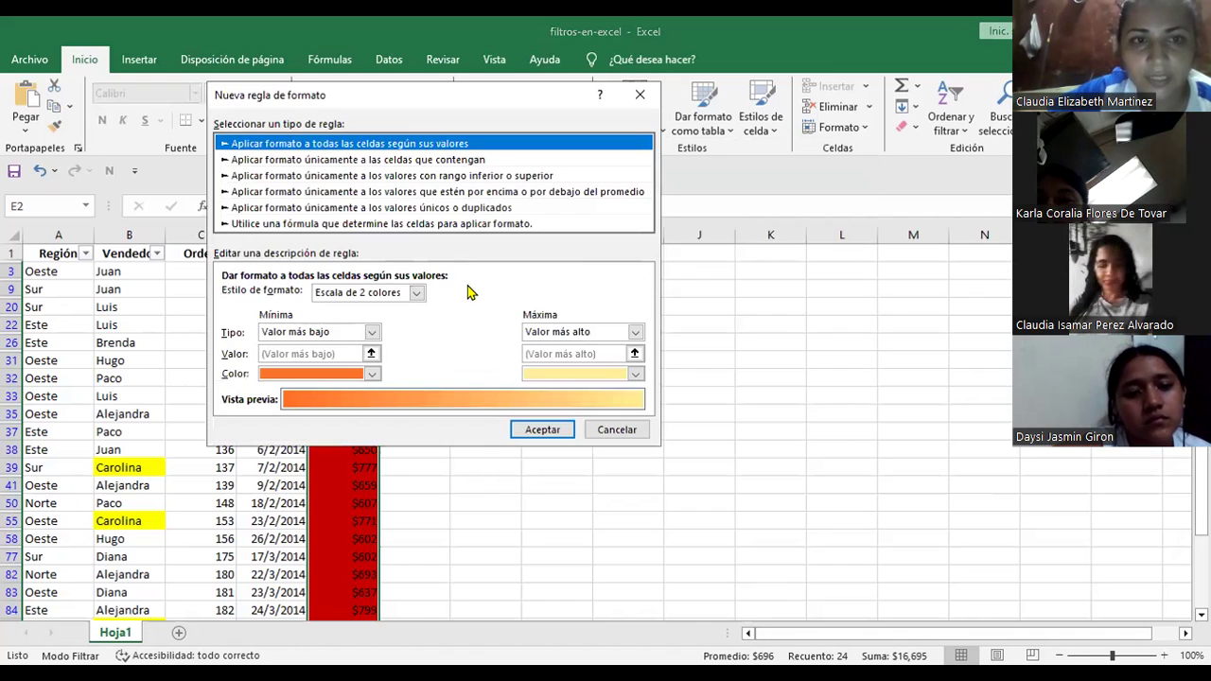
{"action": "left_click", "coordinate": [519, 159]}
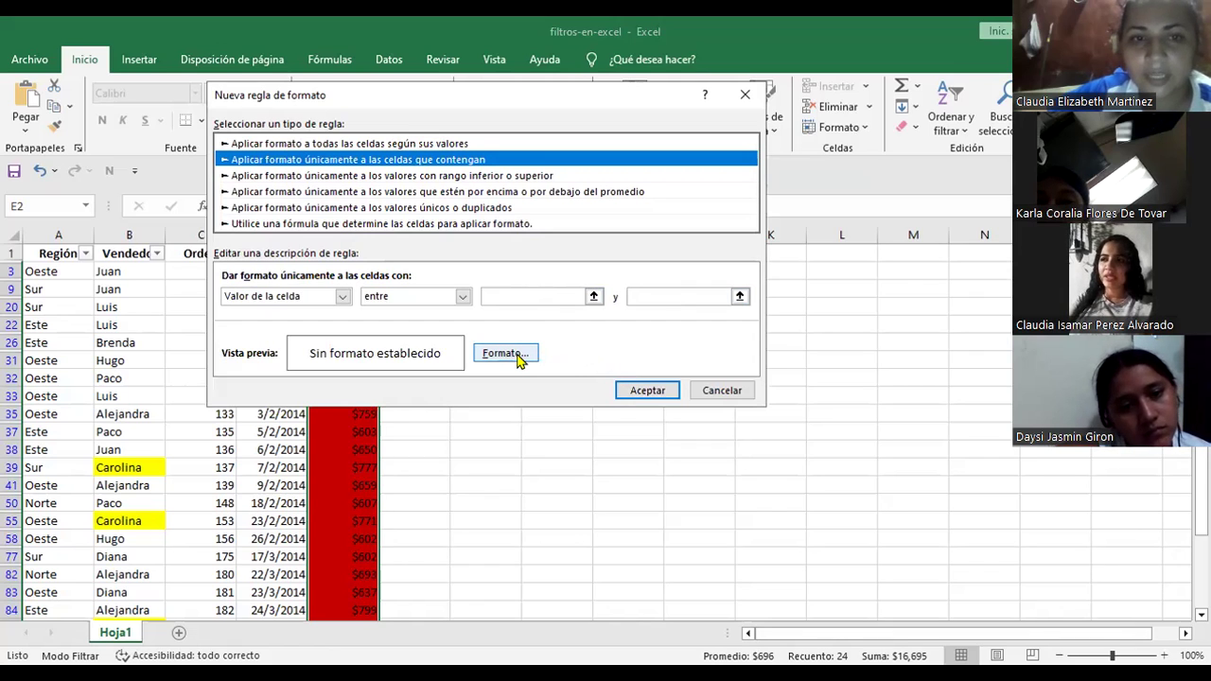
{"action": "left_click", "coordinate": [518, 358]}
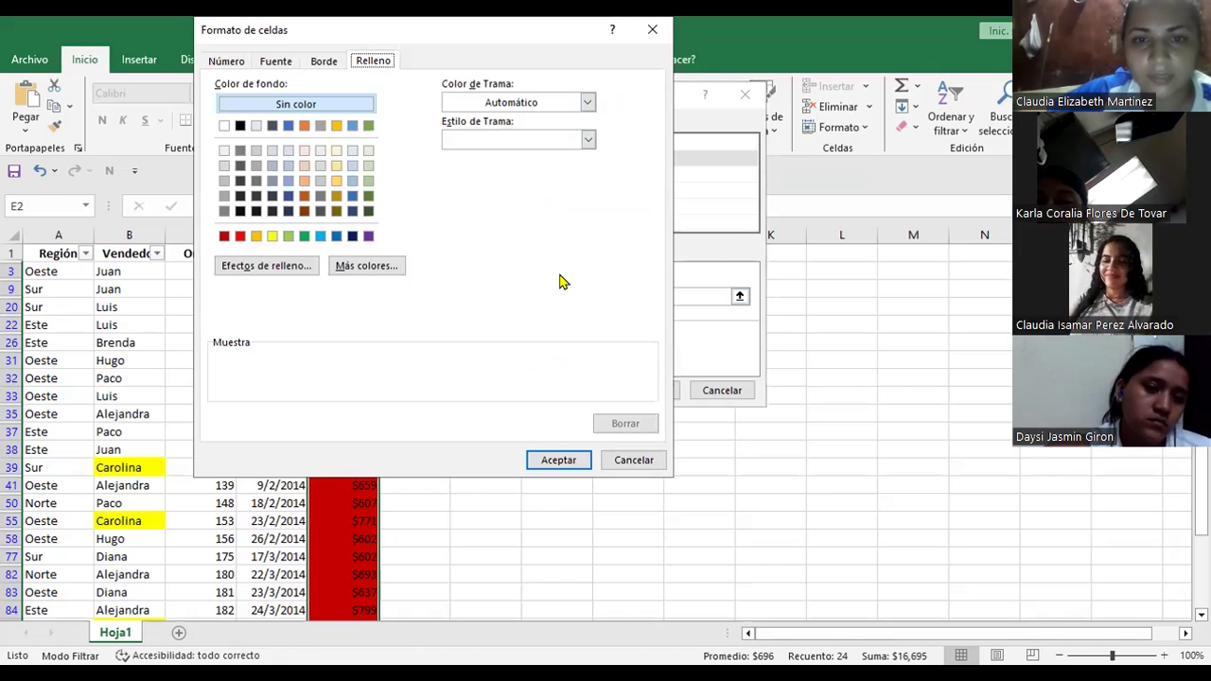
{"action": "left_click", "coordinate": [631, 460]}
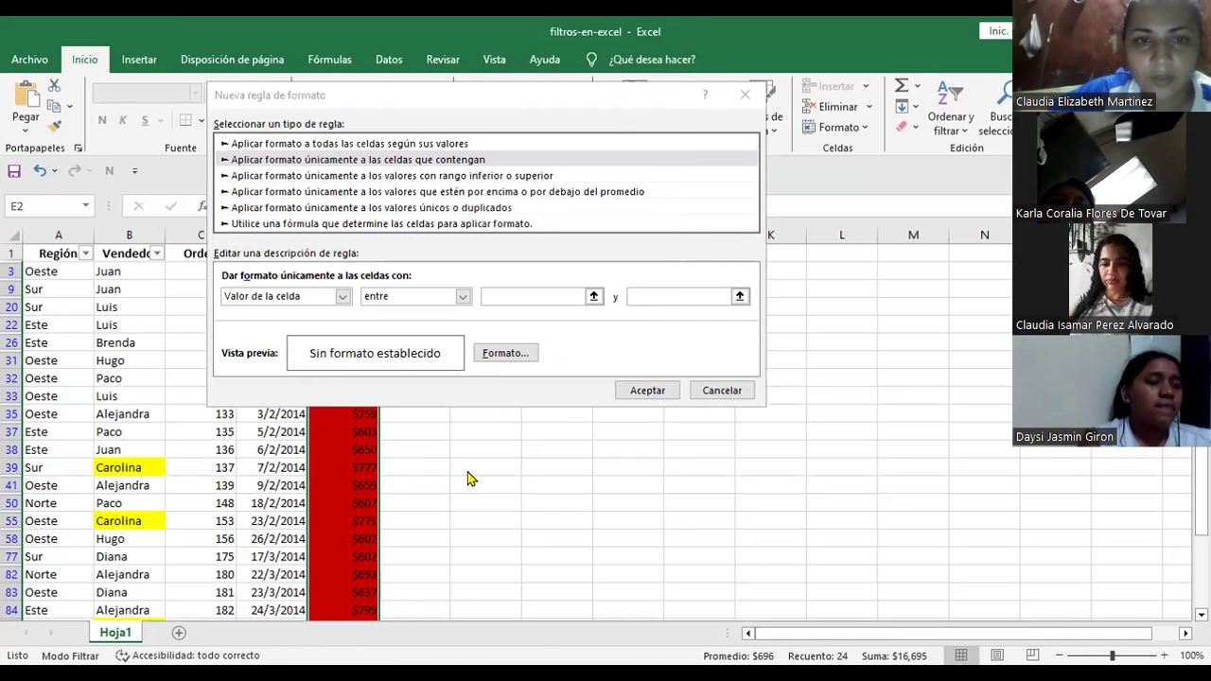
{"action": "left_click", "coordinate": [649, 391]}
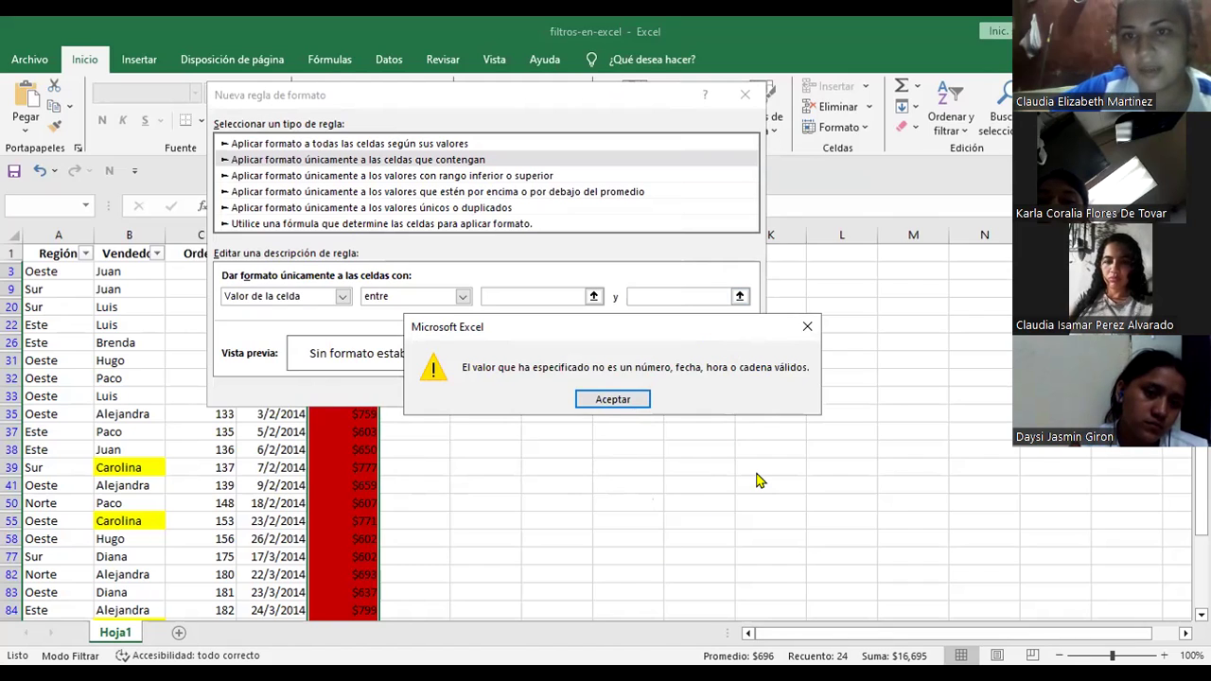
{"action": "left_click", "coordinate": [804, 327]}
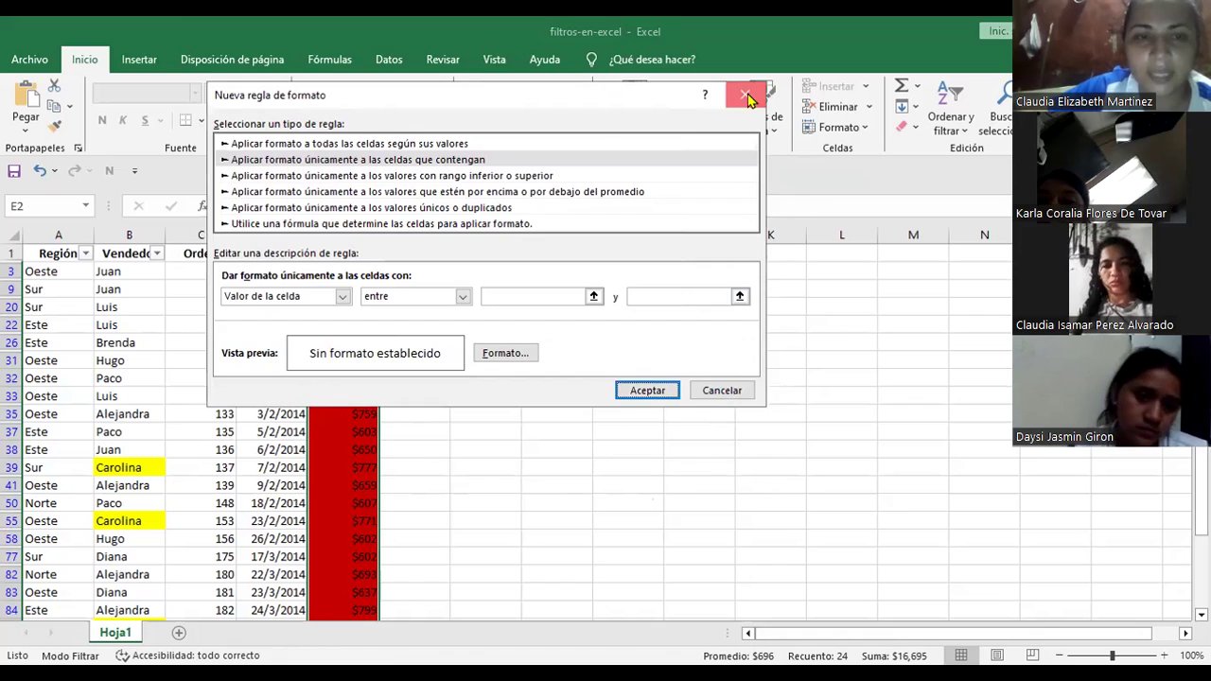
{"action": "left_click", "coordinate": [748, 93]}
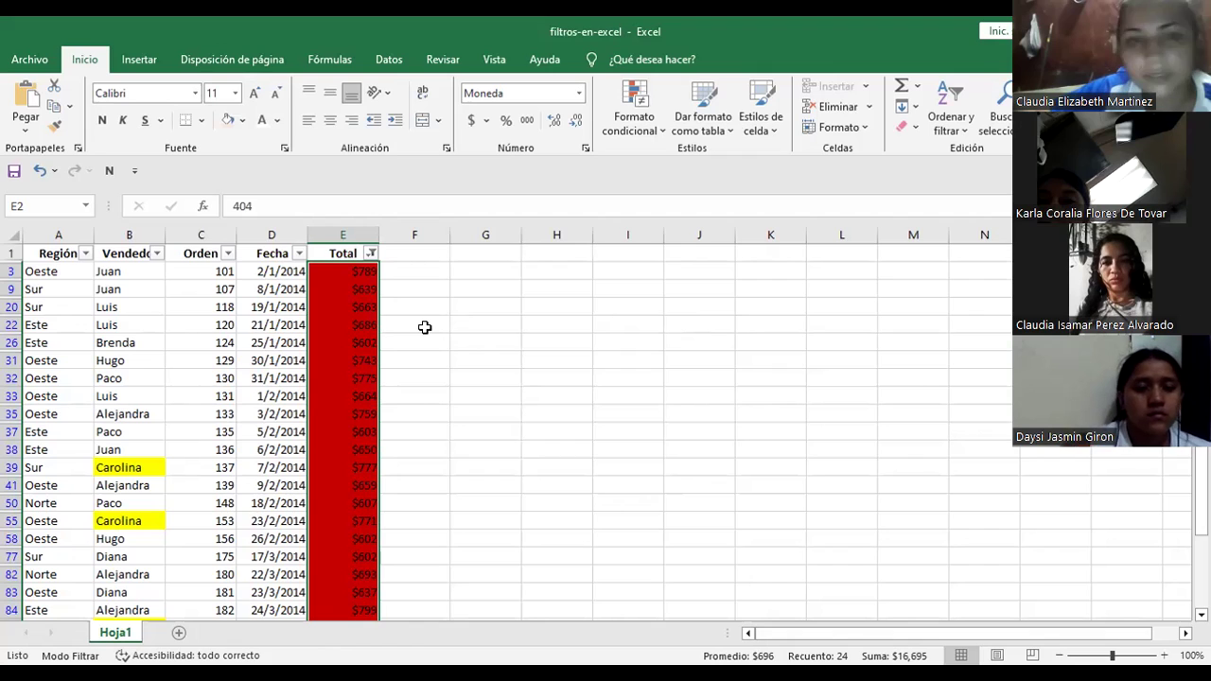
{"action": "left_click", "coordinate": [370, 252]}
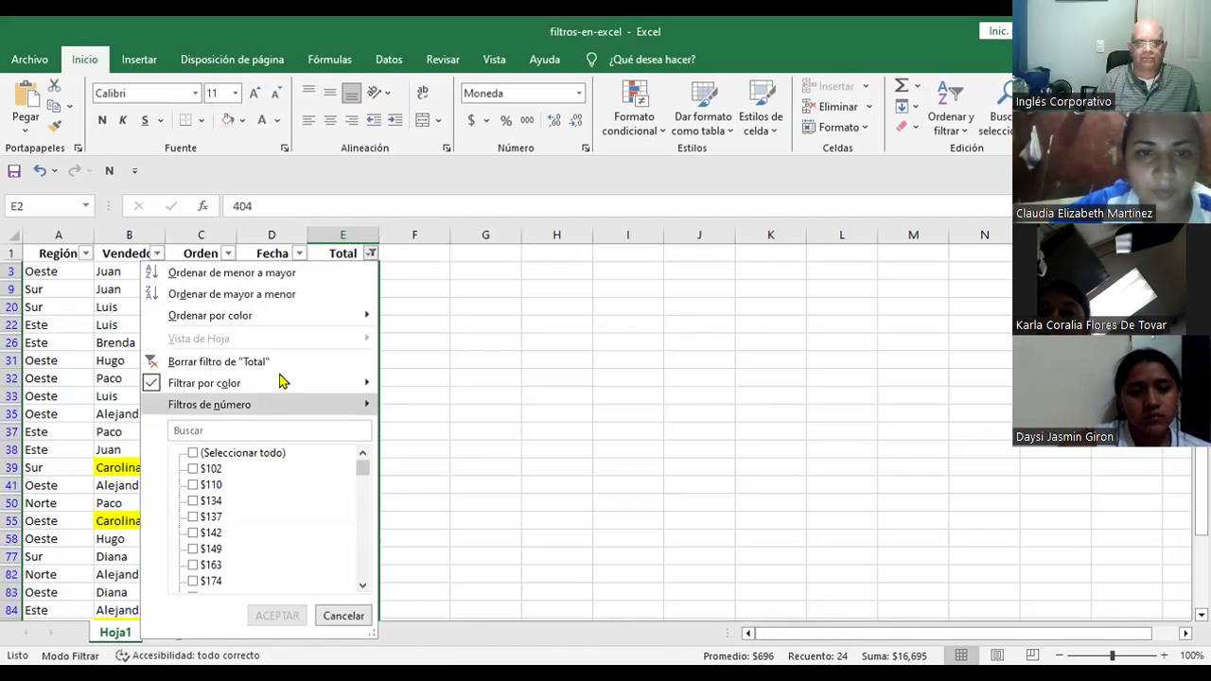
{"action": "mouse_move", "coordinate": [204, 383]}
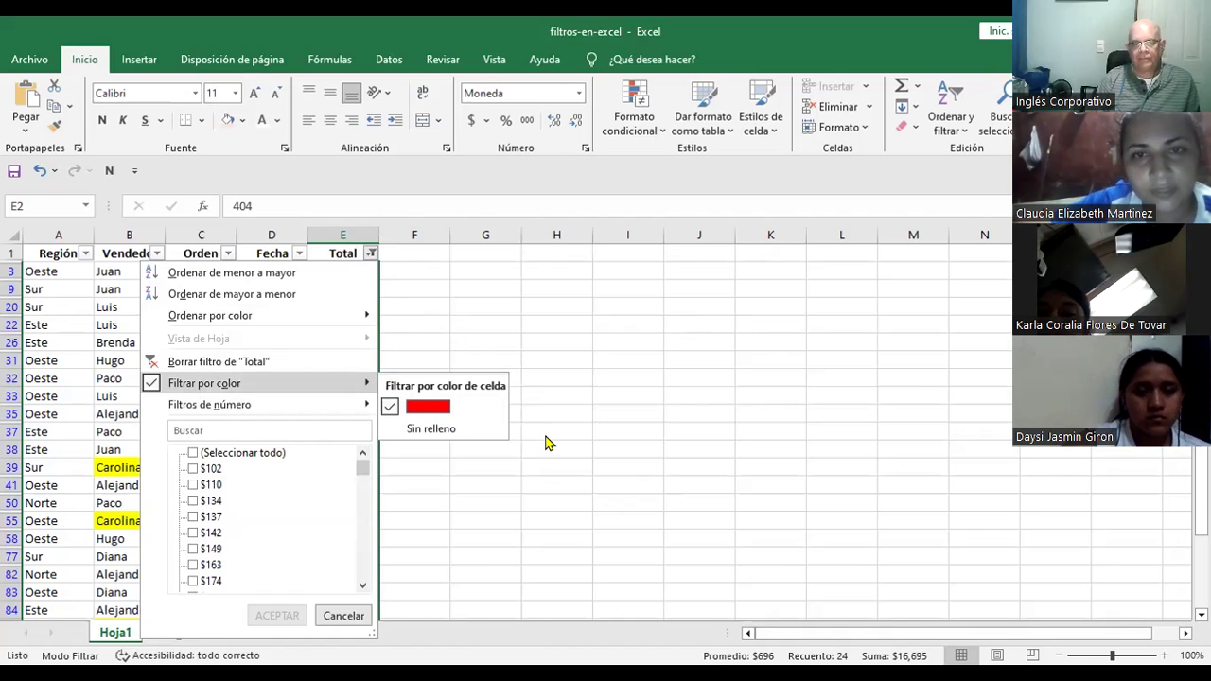
{"action": "left_click", "coordinate": [553, 405]}
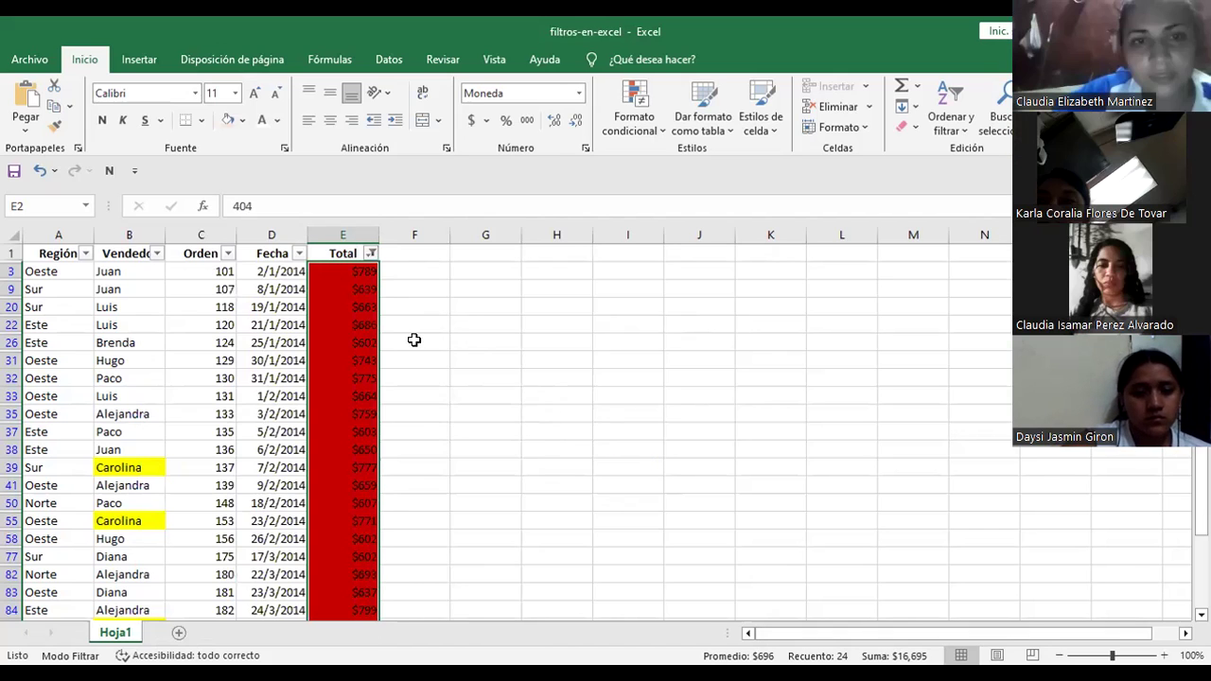